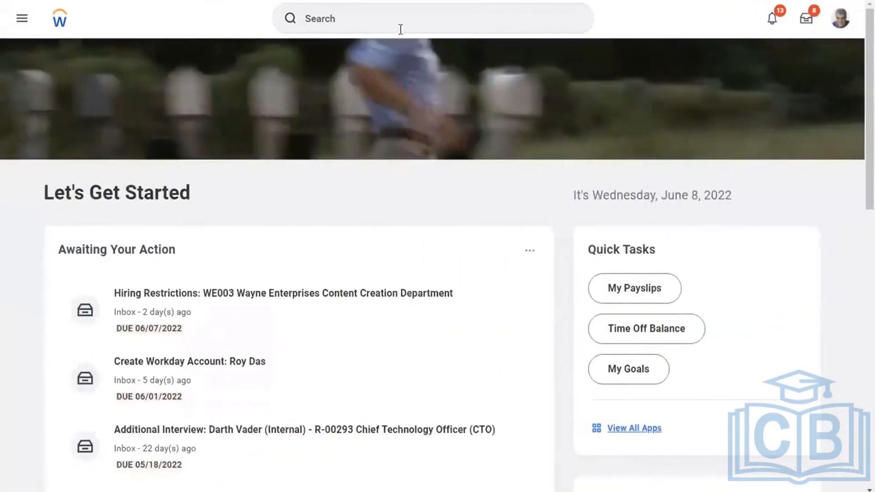
Start a Workday proxy session acting on behalf of the chosen user via Start Proxy
{"action": "left_click", "coordinate": [360, 19]}
{"action": "type", "text": "start proxy"}
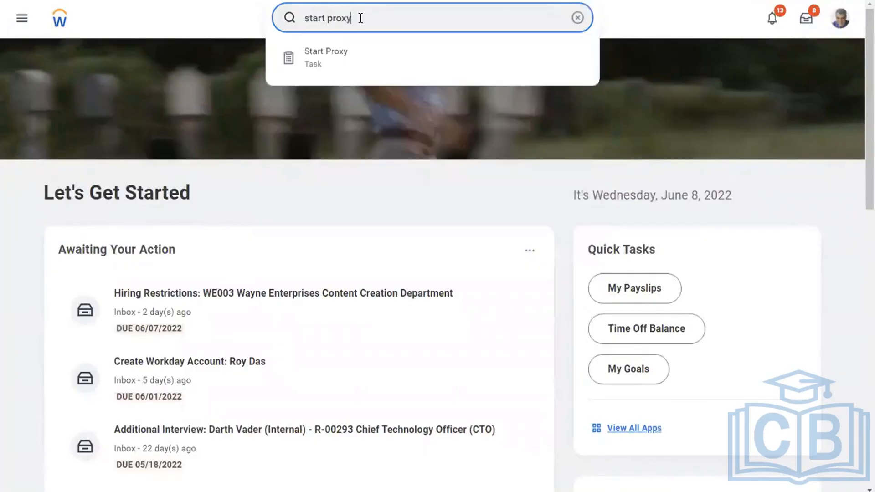
{"action": "left_click", "coordinate": [328, 58]}
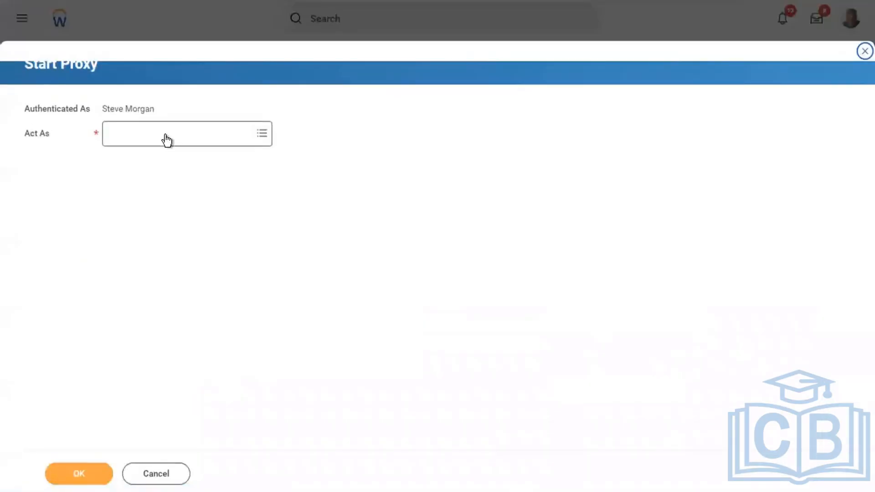
{"action": "left_click", "coordinate": [167, 140]}
{"action": "type", "text": "logan mc"}
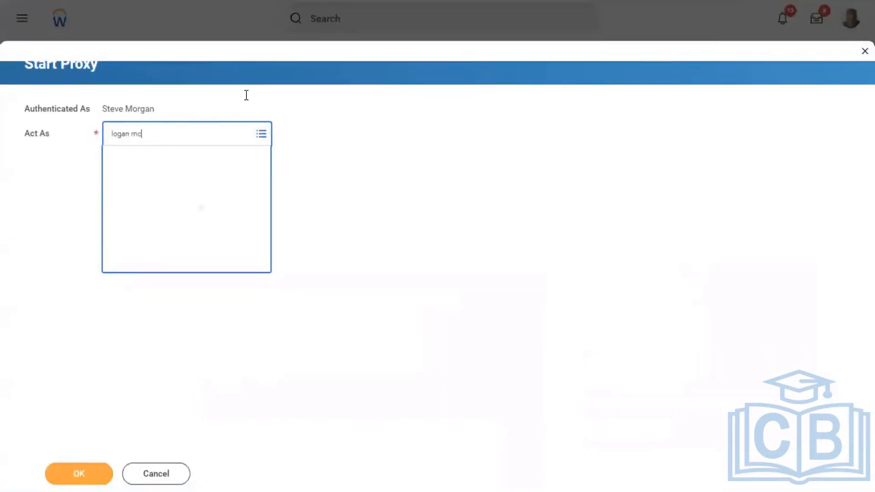
{"action": "left_click", "coordinate": [72, 474]}
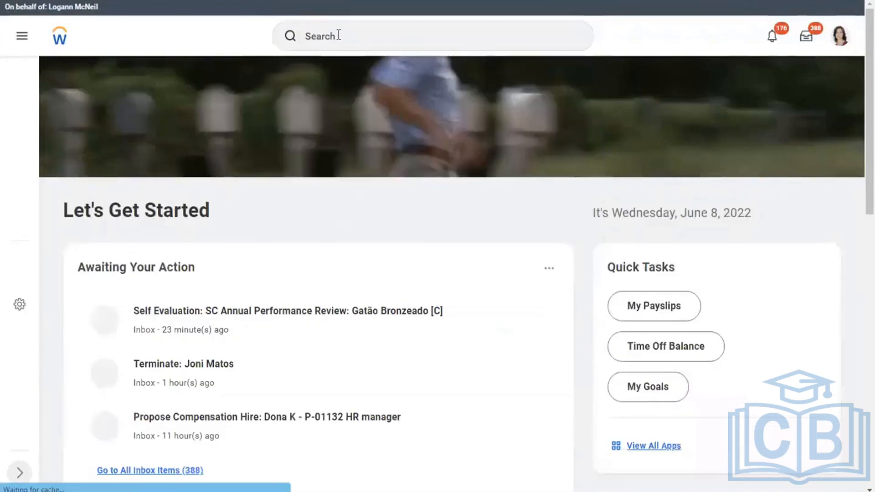
Find the employee, open their Benefits section, and select the 13% 401(k) coverage value
{"action": "left_click", "coordinate": [338, 35]}
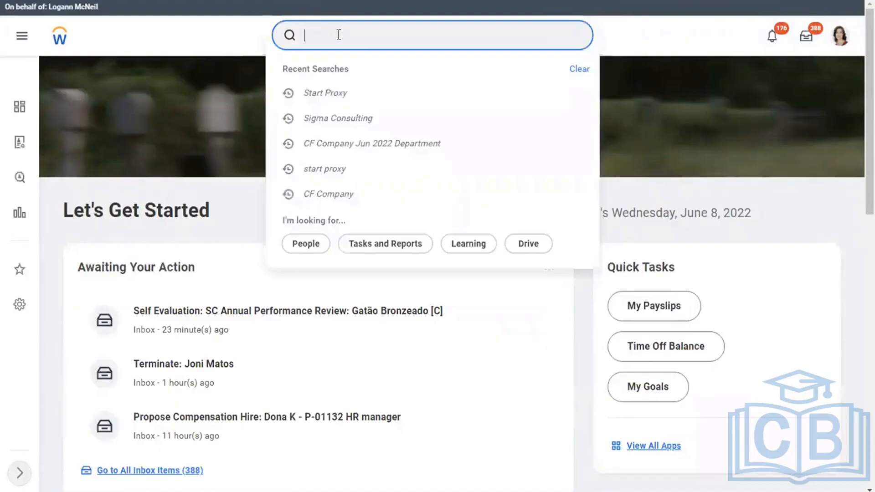
{"action": "key", "text": "Return"}
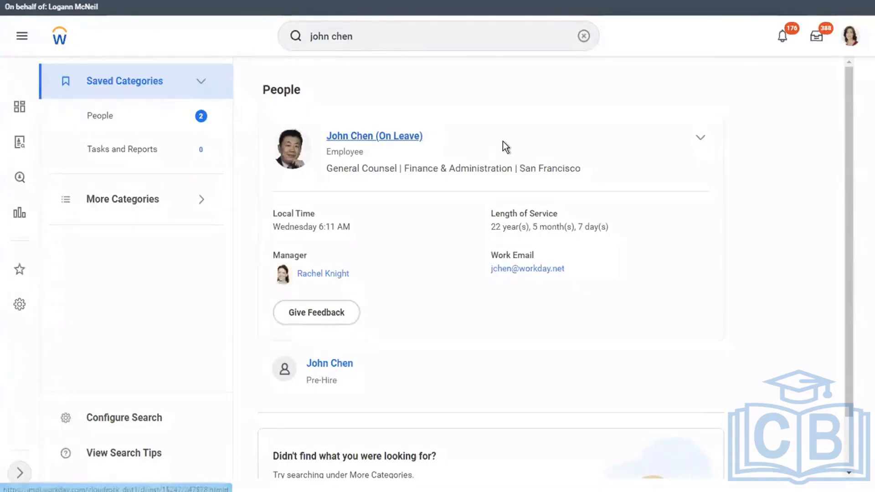
{"action": "left_click", "coordinate": [364, 134]}
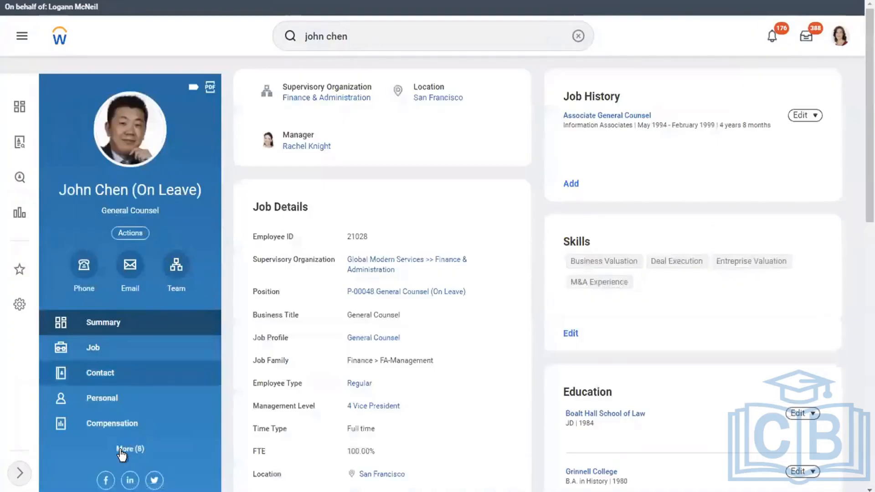
{"action": "left_click", "coordinate": [121, 450]}
{"action": "left_click", "coordinate": [102, 426]}
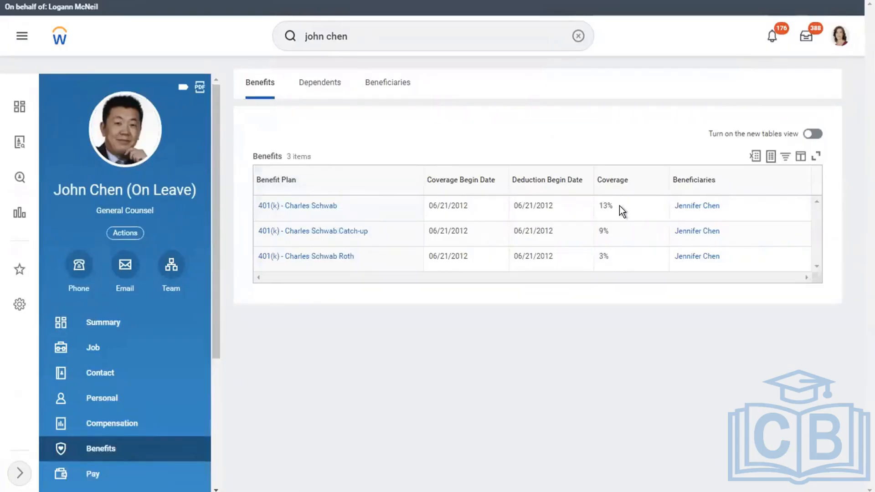
{"action": "left_click_drag", "start_coordinate": [614, 206], "coordinate": [602, 206]}
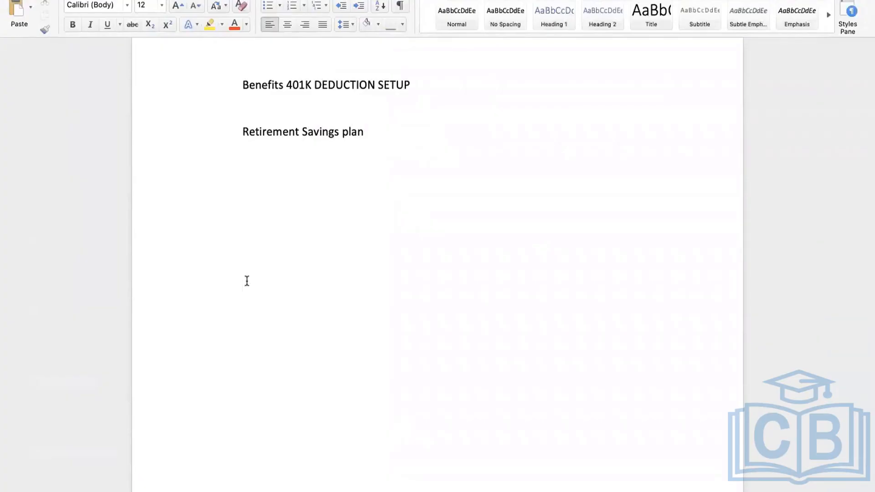
Write 5000 *13/100=650 in the Word notes, cross-checking the 13% against Workday benefits
{"action": "type", "text": "5000 *13/100=650"}
{"action": "key", "text": "Return"}
{"action": "double_click", "coordinate": [278, 287]}
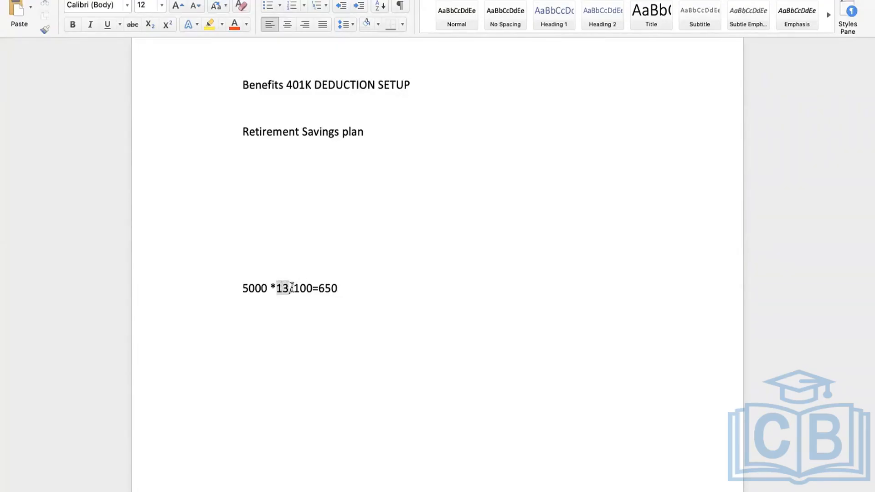
{"action": "key", "text": "ctrl+Left"}
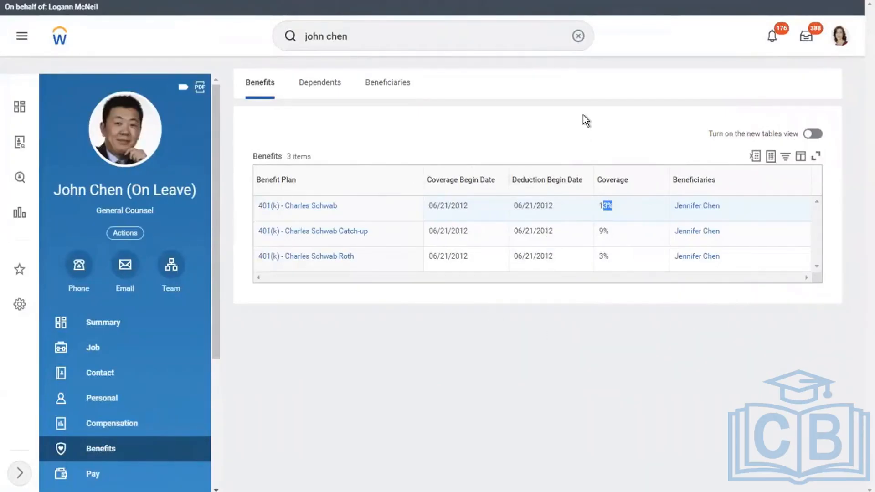
{"action": "key", "text": "ctrl+Right"}
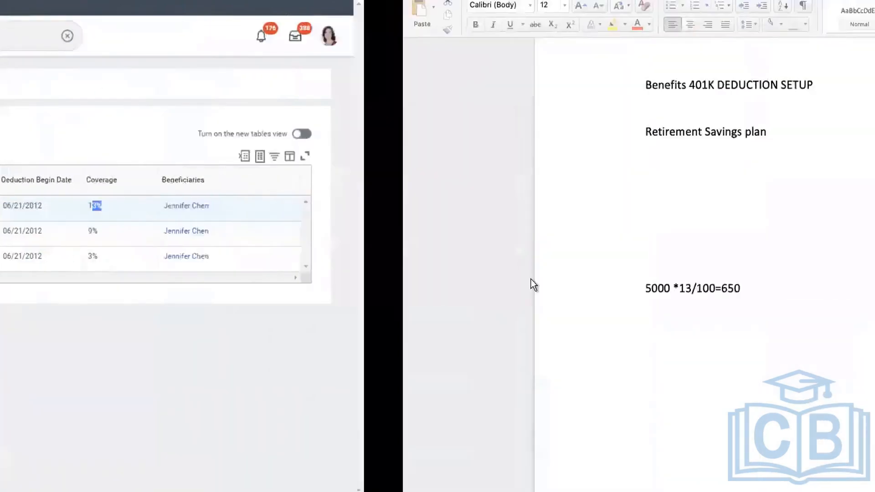
{"action": "left_click_drag", "start_coordinate": [348, 288], "coordinate": [318, 288]}
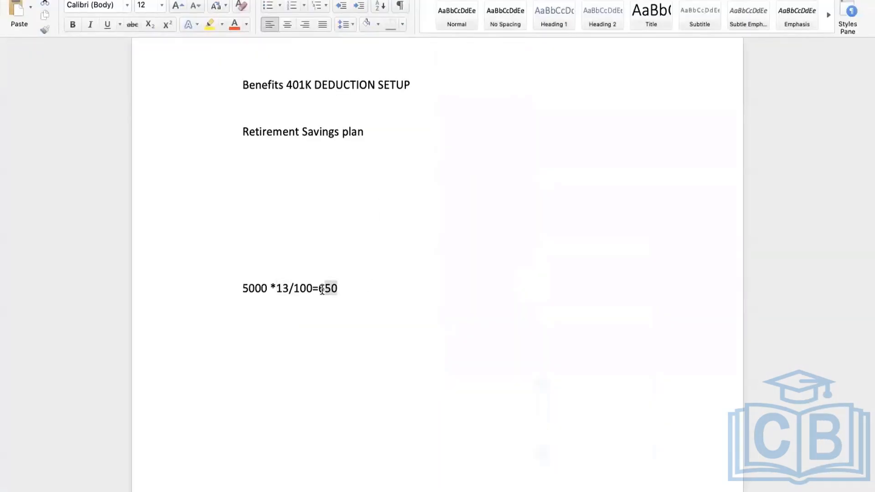
{"action": "key", "text": "ctrl+Left"}
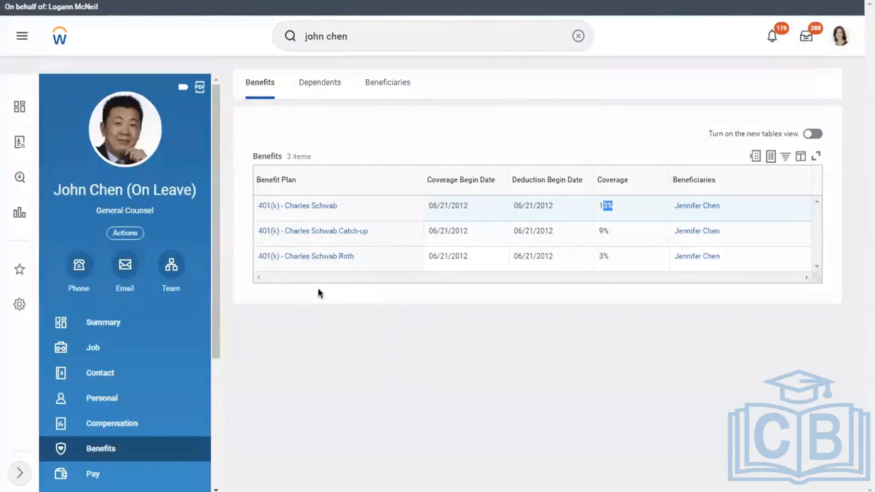
Review the 401(k) - Charles Schwab plan settings, then rerun the employee search to return to the profile
{"action": "left_click", "coordinate": [349, 382]}
{"action": "left_click", "coordinate": [286, 208]}
{"action": "scroll", "coordinate": [506, 172], "scroll_direction": "down", "scroll_amount": 3}
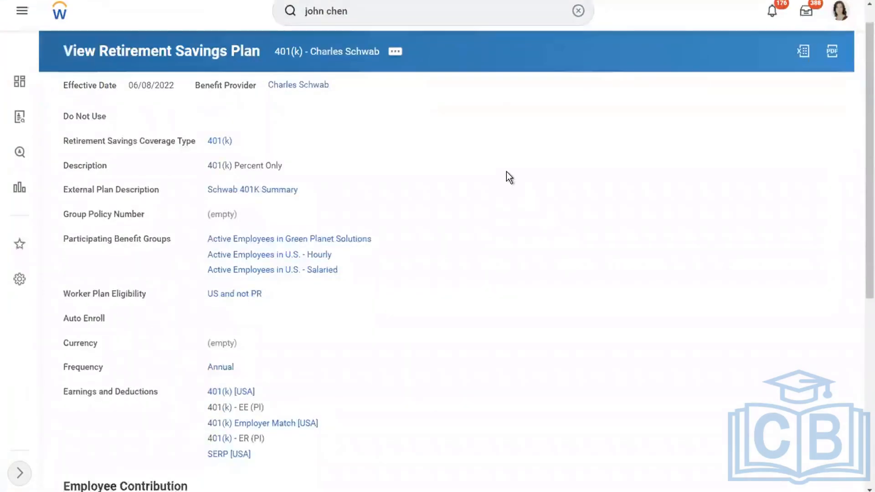
{"action": "scroll", "coordinate": [507, 172], "scroll_direction": "down", "scroll_amount": 3}
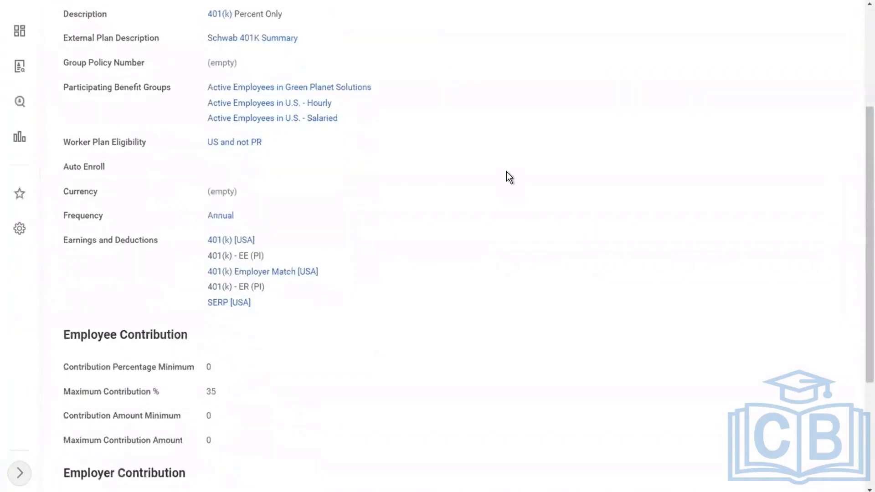
{"action": "scroll", "coordinate": [507, 171], "scroll_direction": "down", "scroll_amount": 2}
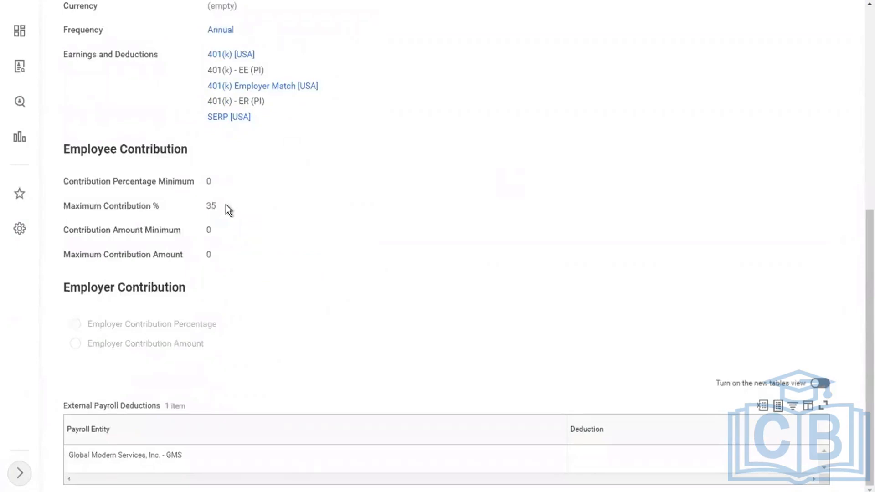
{"action": "scroll", "coordinate": [227, 209], "scroll_direction": "up", "scroll_amount": 6}
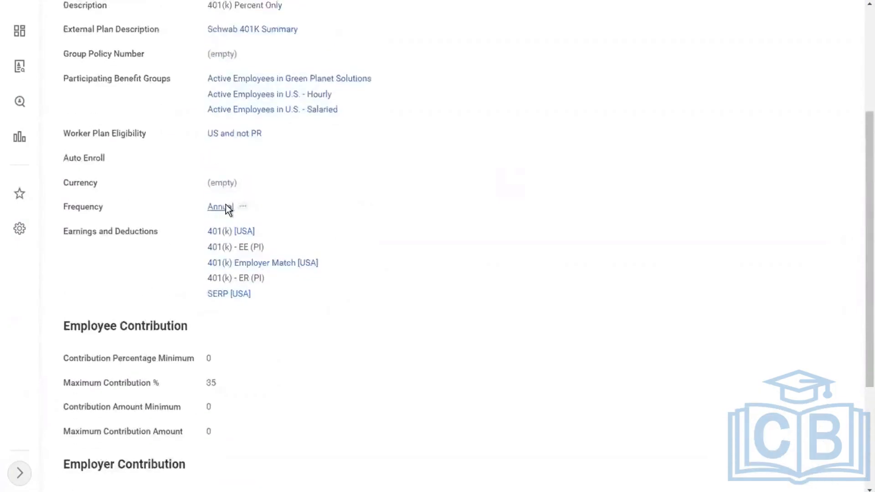
{"action": "scroll", "coordinate": [225, 205], "scroll_direction": "up", "scroll_amount": 2}
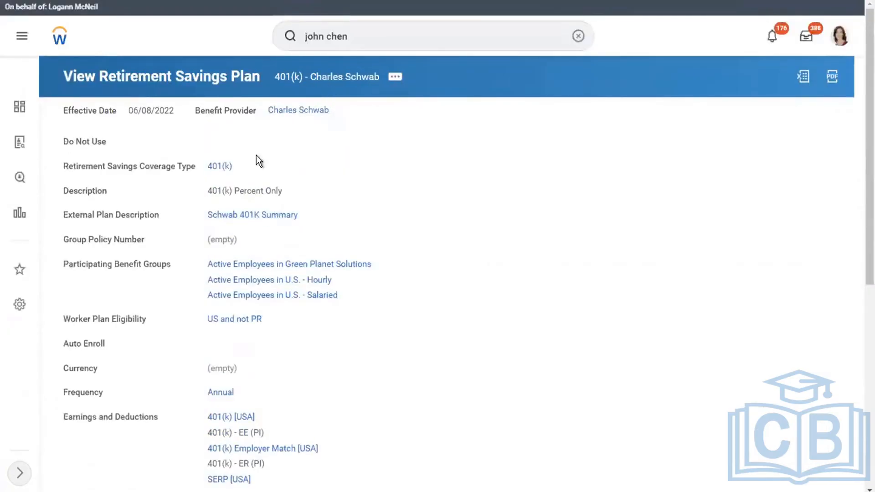
{"action": "left_click", "coordinate": [370, 34]}
{"action": "key", "text": "Return"}
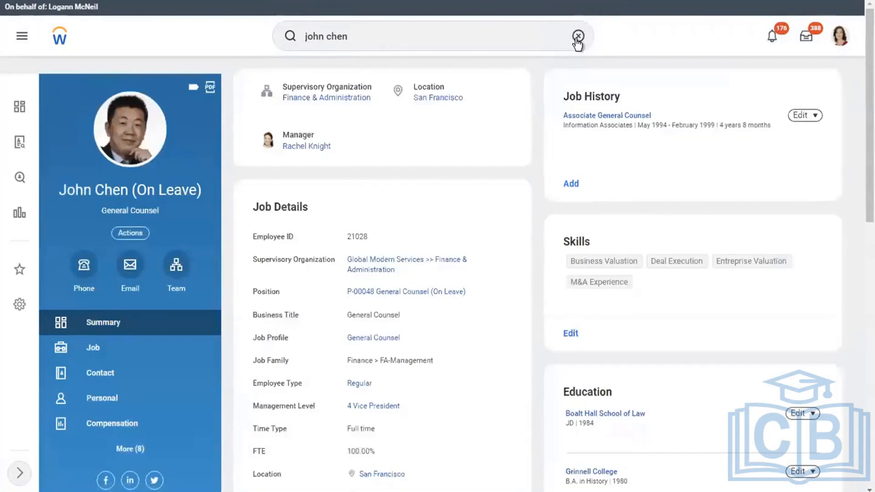
Search for 'create deduc' and open the Create Deduction task
{"action": "left_click", "coordinate": [577, 40]}
{"action": "type", "text": "cr"}
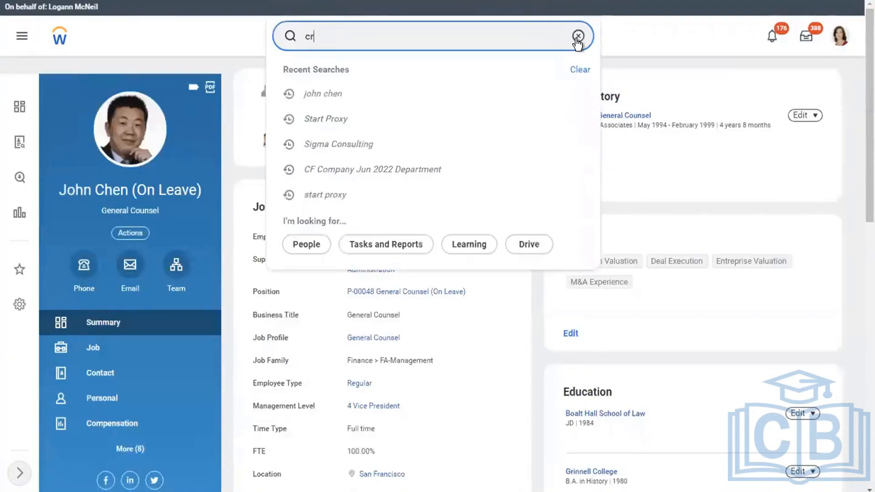
{"action": "type", "text": "eate "}
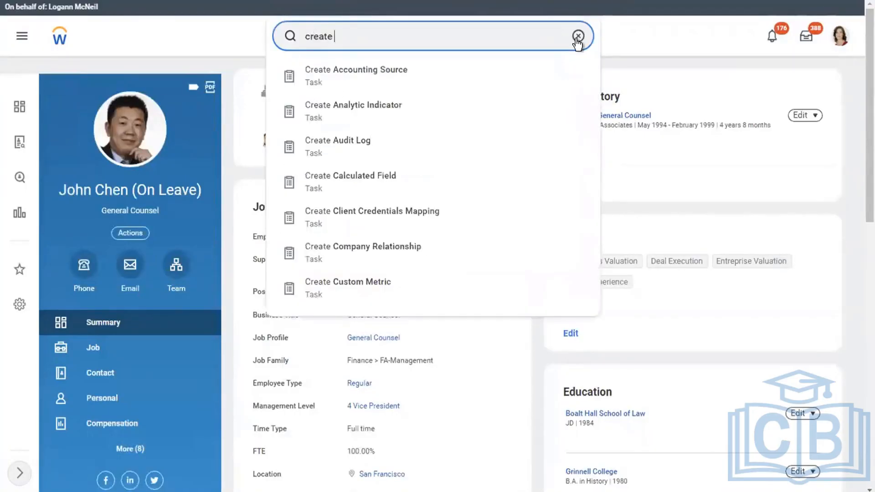
{"action": "type", "text": "k"}
{"action": "key", "text": "BackSpace"}
{"action": "type", "text": "e"}
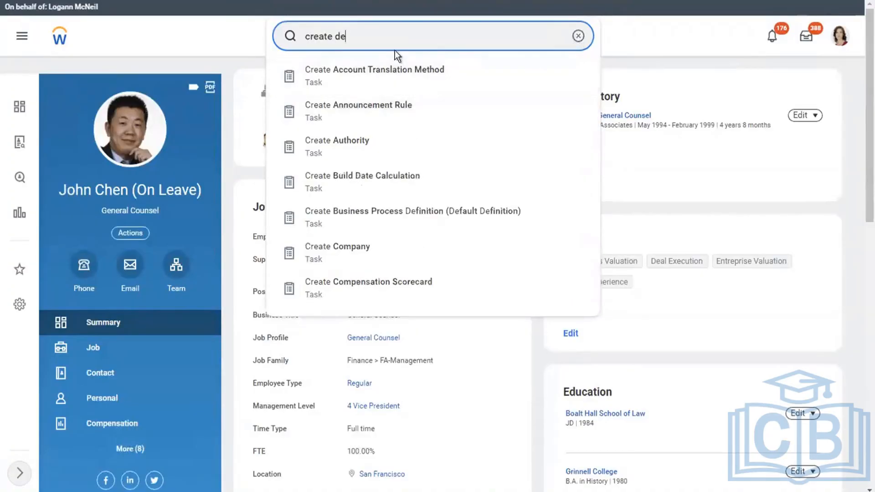
{"action": "type", "text": "duc"}
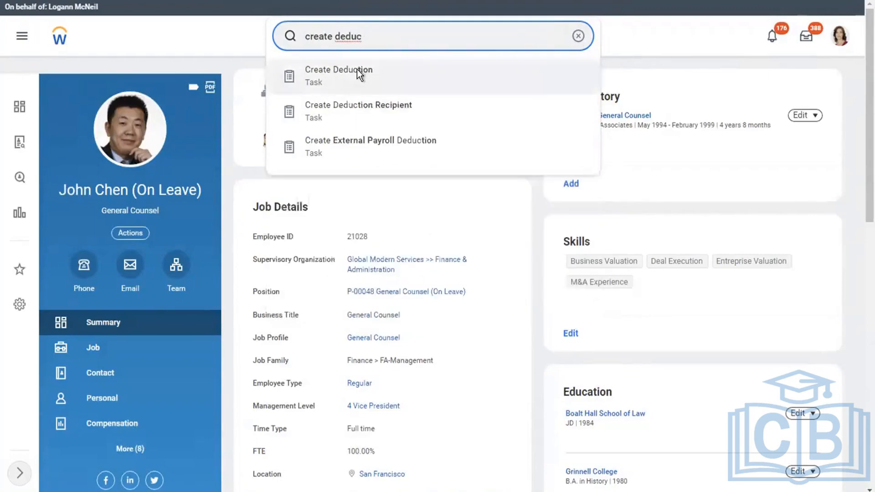
{"action": "left_click", "coordinate": [360, 74]}
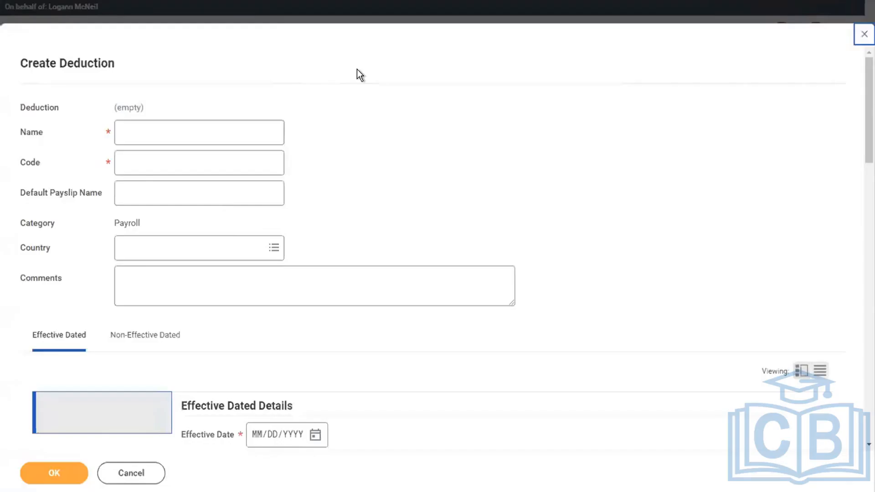
Name the deduction 'DMD - 401K' with code DMD401K and country United States of America
{"action": "left_click", "coordinate": [189, 138]}
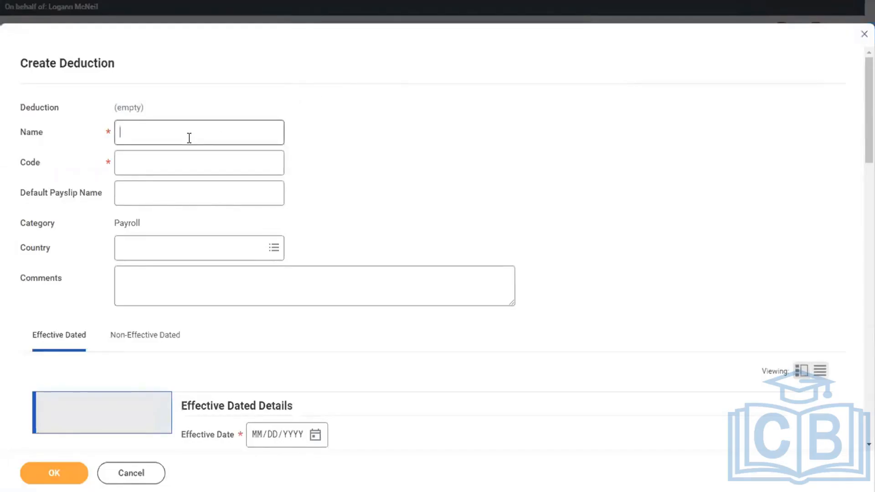
{"action": "type", "text": "DMD - "}
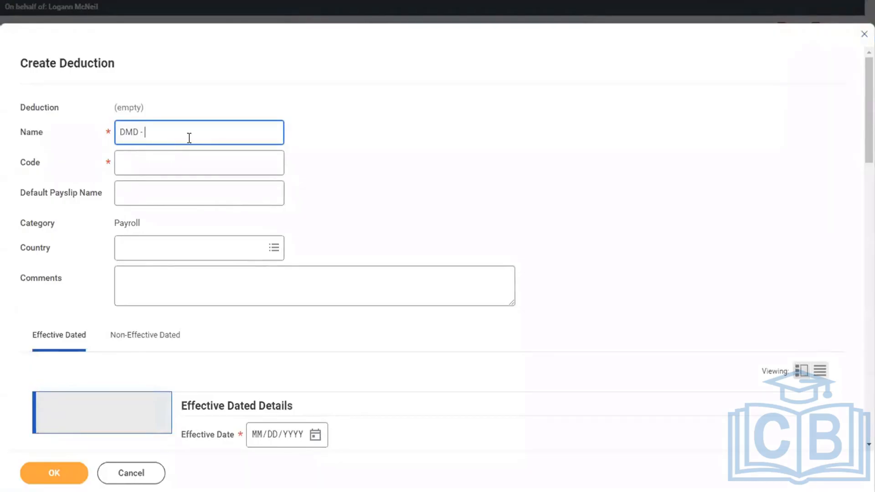
{"action": "type", "text": "401"}
{"action": "type", "text": "1K D"}
{"action": "key", "text": "BackSpace"}
{"action": "key", "text": "BackSpace"}
{"action": "left_click", "coordinate": [170, 165]}
{"action": "type", "text": "DMD"}
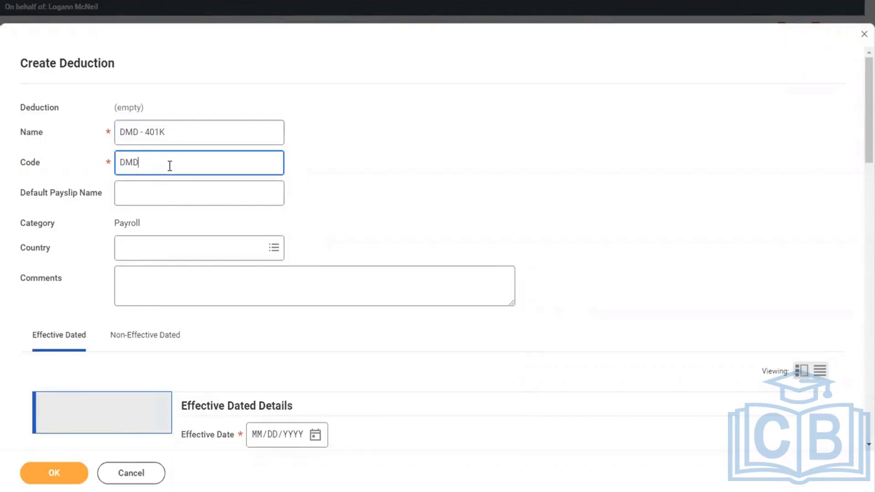
{"action": "type", "text": "401K"}
{"action": "left_click", "coordinate": [147, 198]}
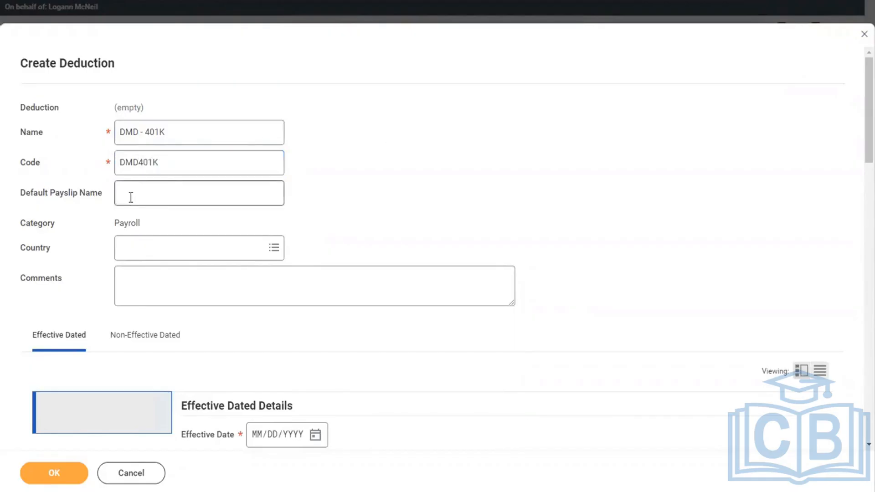
{"action": "left_click", "coordinate": [80, 244]}
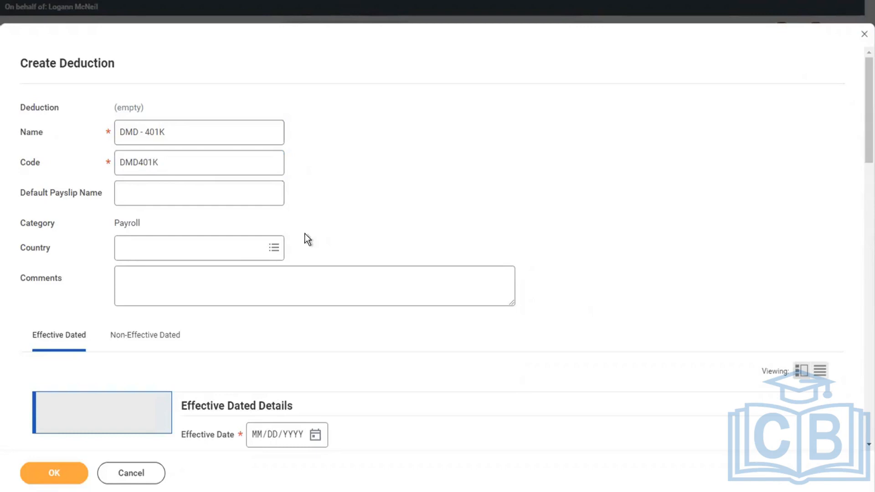
{"action": "left_click", "coordinate": [238, 250]}
{"action": "type", "text": "USA"}
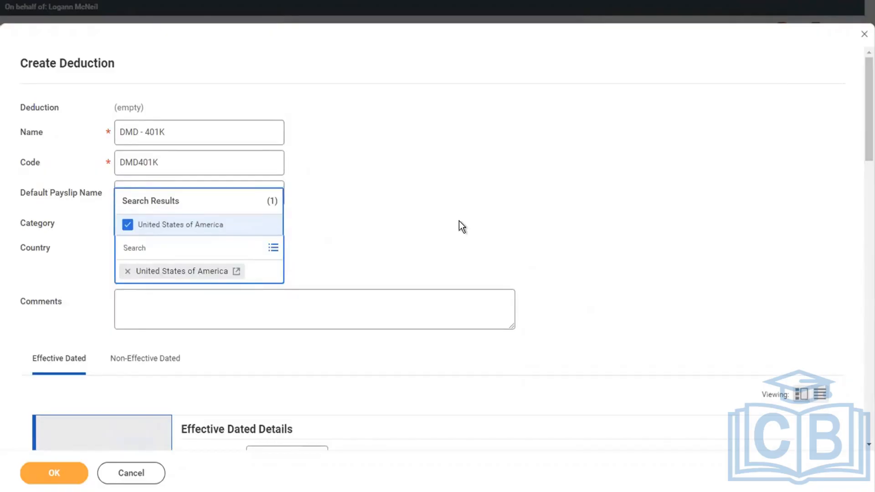
Set the deduction's effective date to 01/01/2000
{"action": "scroll", "coordinate": [458, 221], "scroll_direction": "down", "scroll_amount": 8}
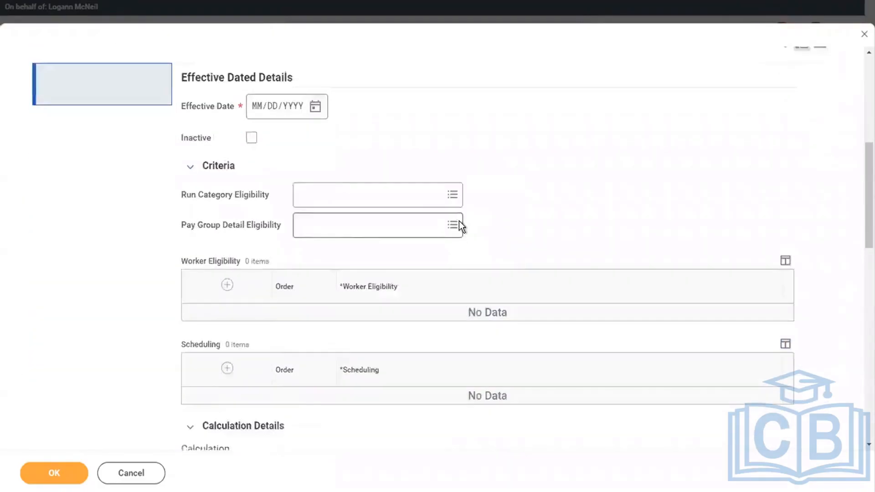
{"action": "scroll", "coordinate": [459, 221], "scroll_direction": "down", "scroll_amount": 3}
{"action": "scroll", "coordinate": [458, 220], "scroll_direction": "up", "scroll_amount": 3}
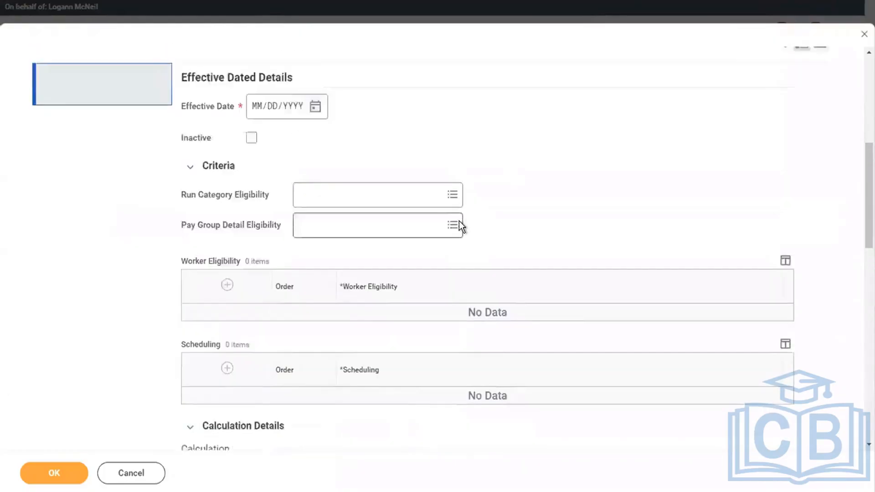
{"action": "scroll", "coordinate": [459, 221], "scroll_direction": "up", "scroll_amount": 3}
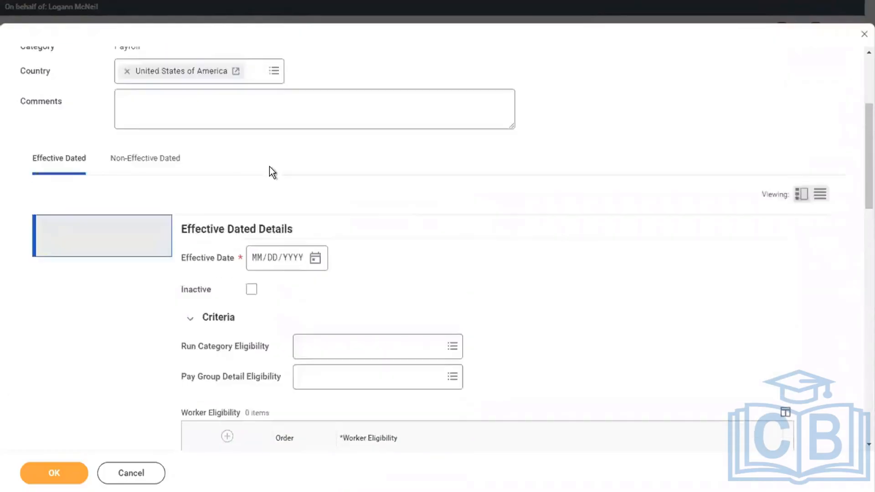
{"action": "left_click", "coordinate": [255, 260]}
{"action": "type", "text": "01/01/2"}
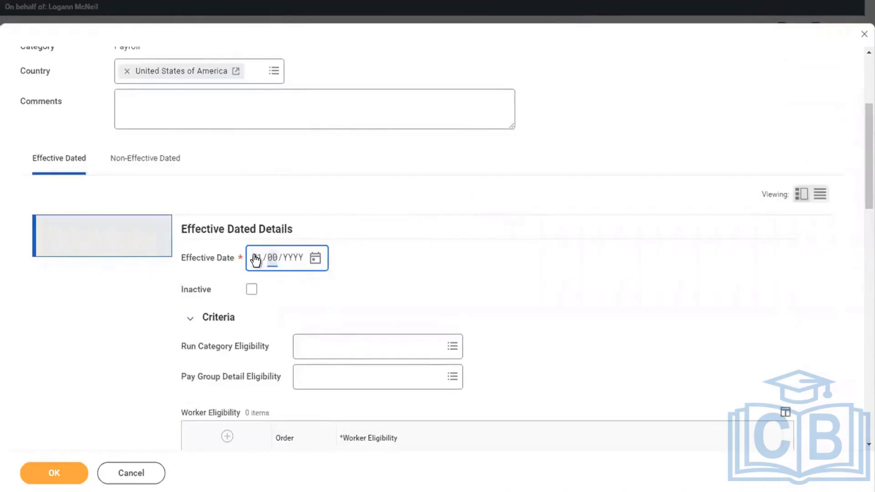
{"action": "type", "text": "000"}
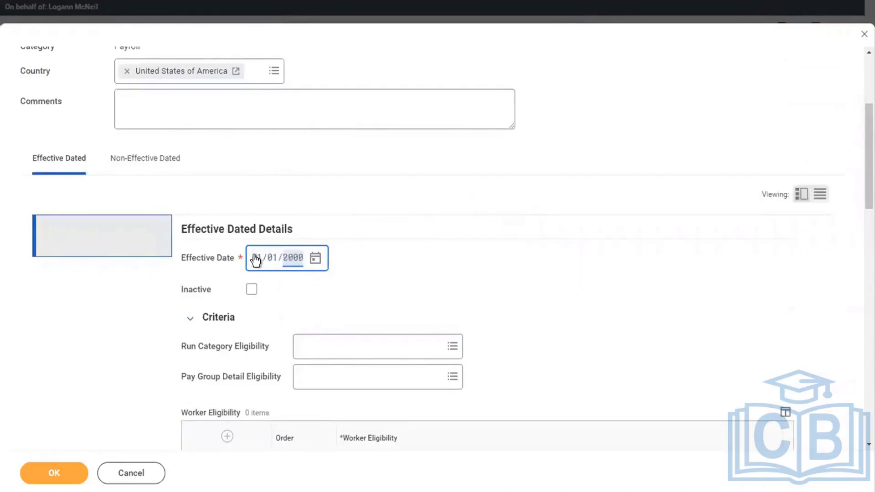
{"action": "left_click", "coordinate": [371, 268]}
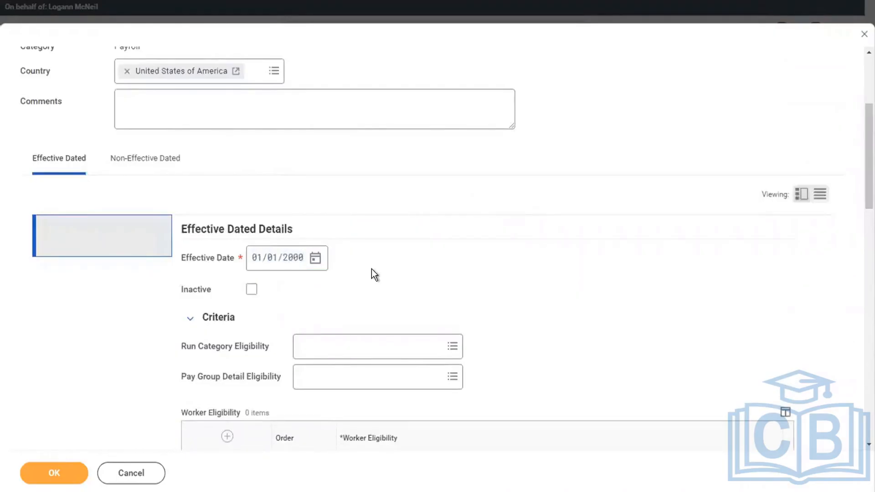
Restrict run category eligibility to Regular
{"action": "scroll", "coordinate": [371, 269], "scroll_direction": "down", "scroll_amount": 2}
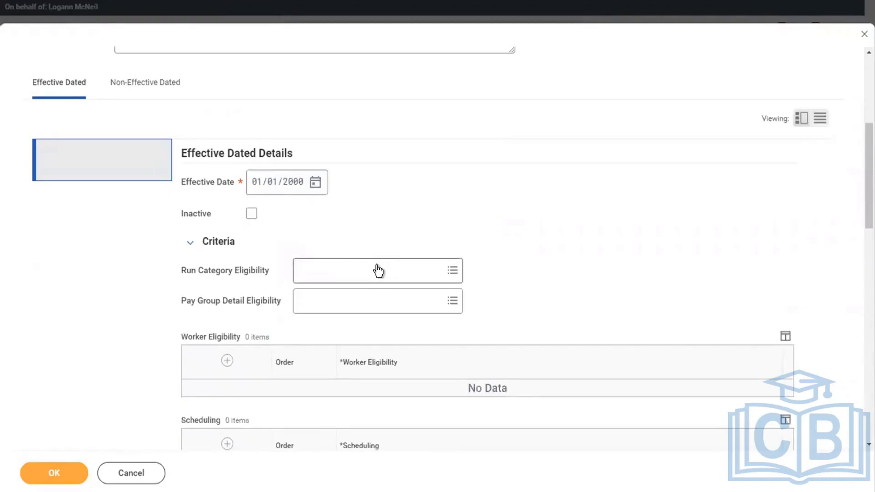
{"action": "left_click", "coordinate": [378, 271]}
{"action": "type", "text": "REG"}
{"action": "key", "text": "Return"}
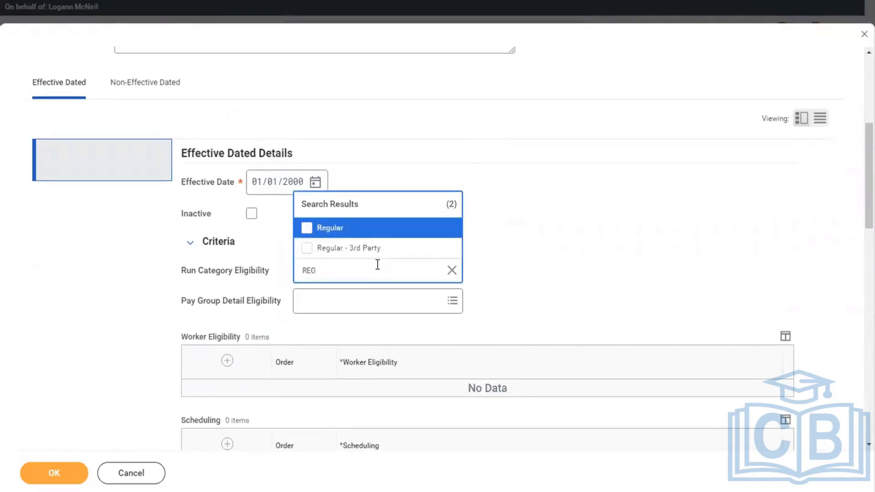
{"action": "left_click", "coordinate": [619, 176]}
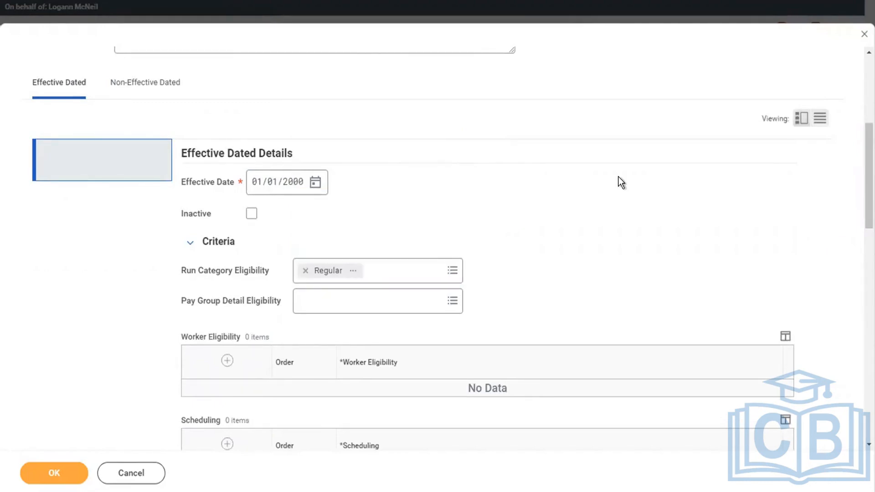
Add worker eligibility Benefits: Benefit Plan Percentage Exists (and <> 0) and view its details
{"action": "scroll", "coordinate": [619, 177], "scroll_direction": "down", "scroll_amount": 3}
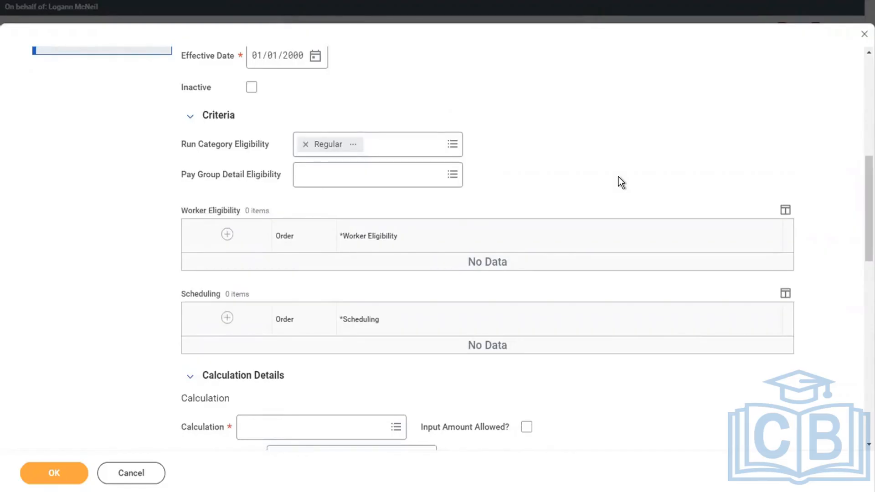
{"action": "left_click", "coordinate": [226, 235]}
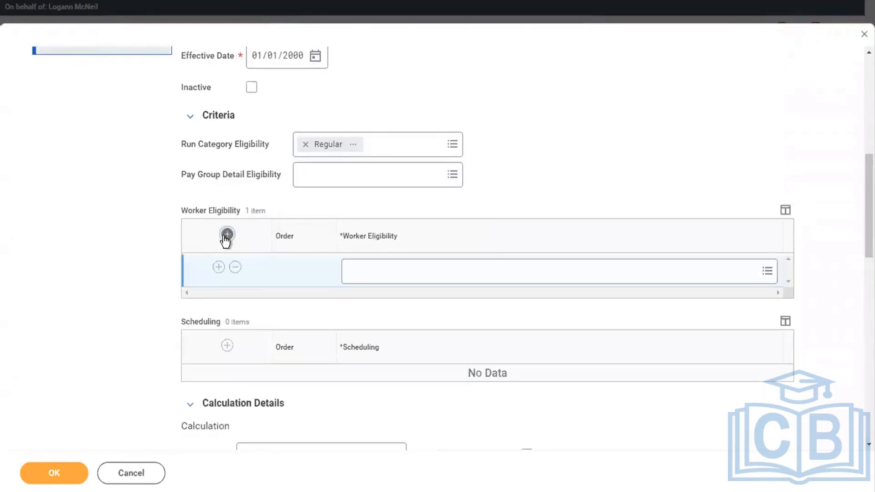
{"action": "left_click", "coordinate": [378, 278]}
{"action": "type", "text": "BENEFITS P"}
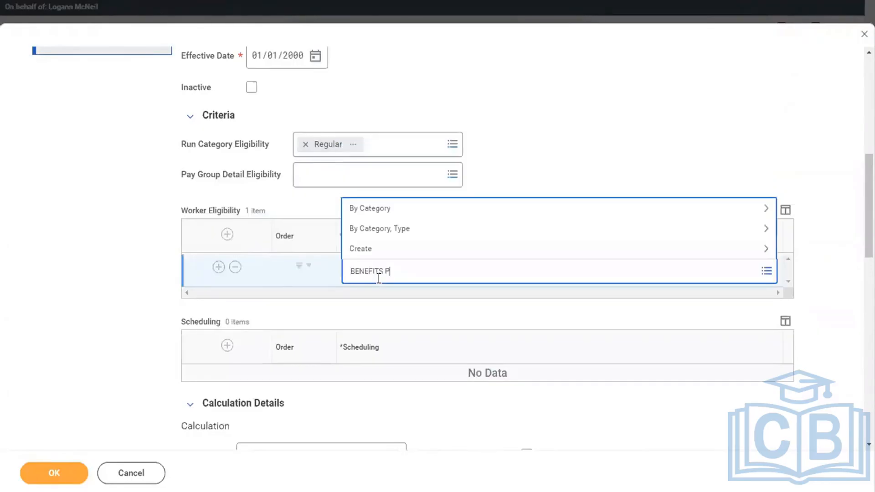
{"action": "type", "text": "LAN EXIS"}
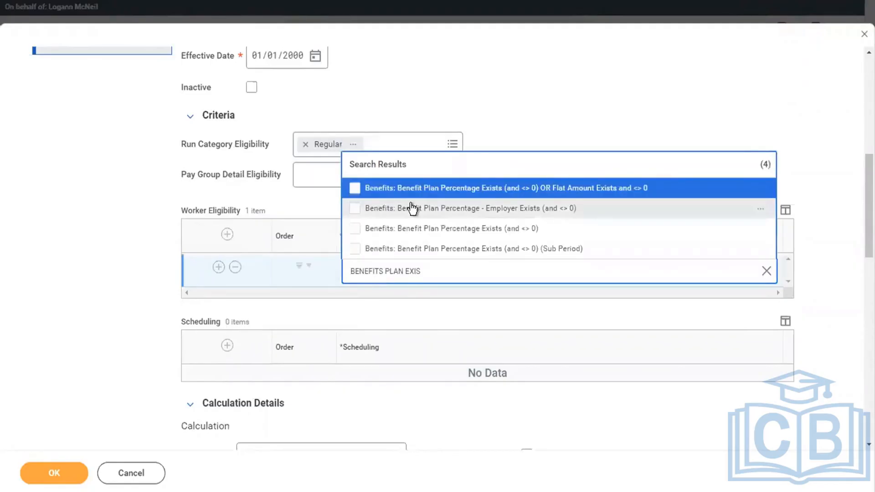
{"action": "left_click", "coordinate": [422, 234]}
{"action": "left_click", "coordinate": [578, 124]}
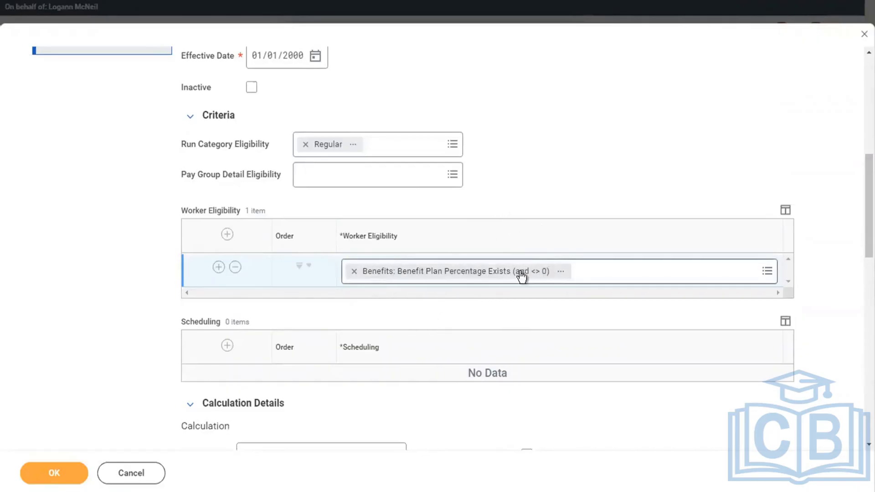
{"action": "left_click", "coordinate": [562, 273]}
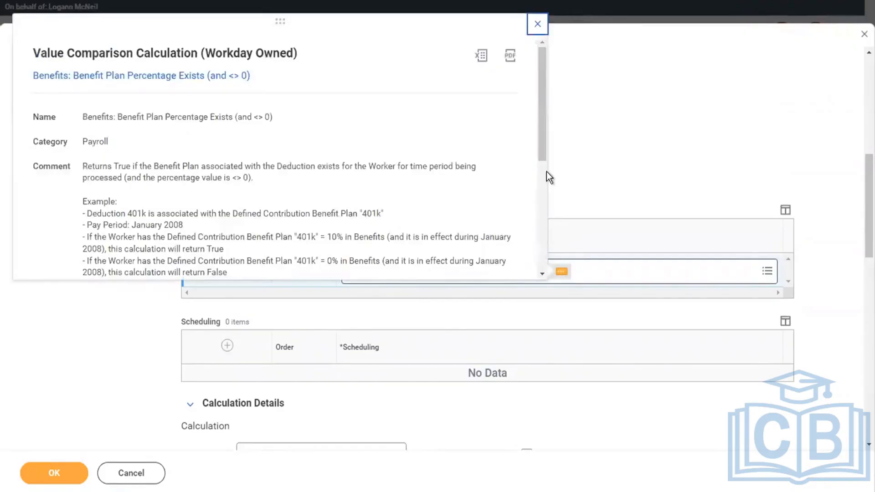
{"action": "left_click_drag", "start_coordinate": [537, 132], "coordinate": [537, 174]}
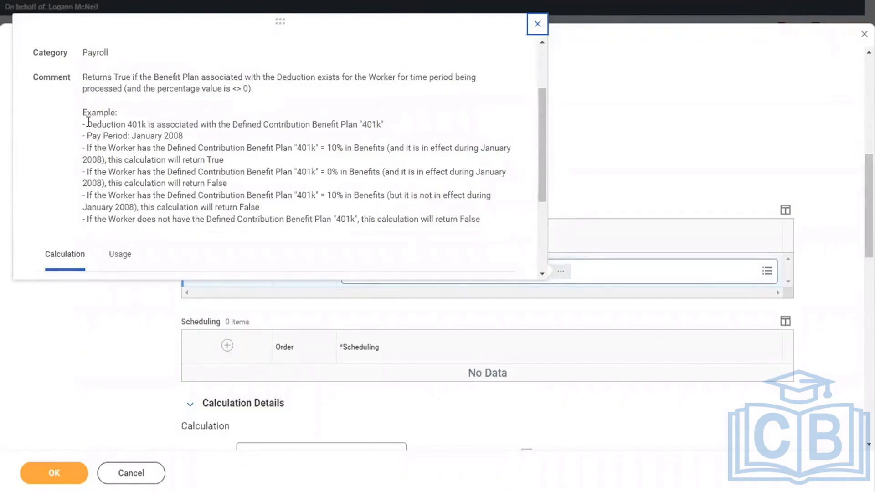
{"action": "left_click", "coordinate": [91, 75]}
{"action": "left_click_drag", "start_coordinate": [91, 75], "coordinate": [404, 91]}
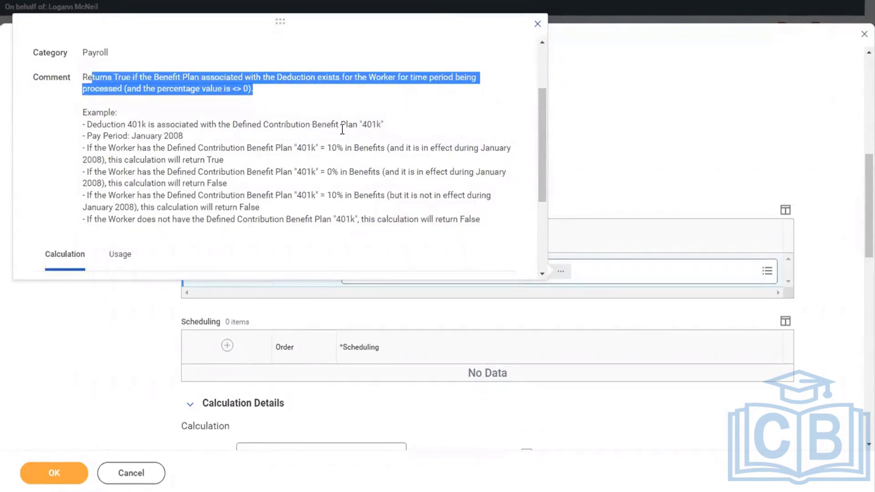
{"action": "left_click", "coordinate": [184, 133]}
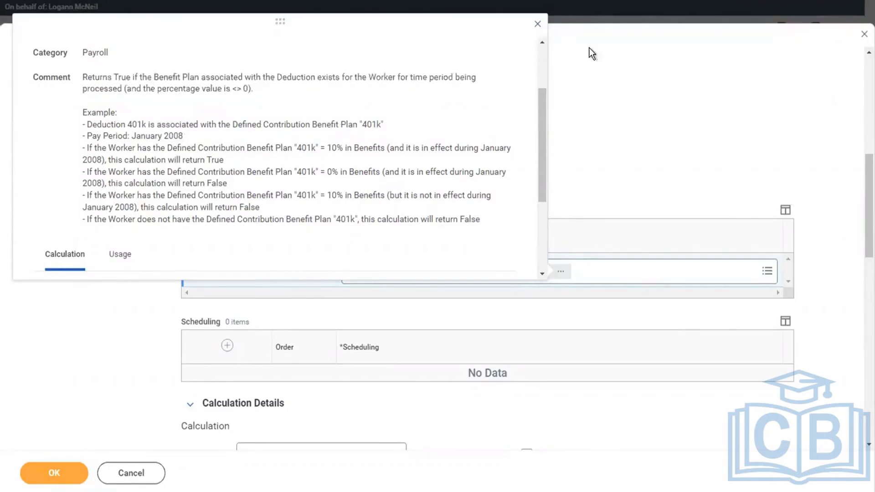
{"action": "left_click", "coordinate": [610, 115]}
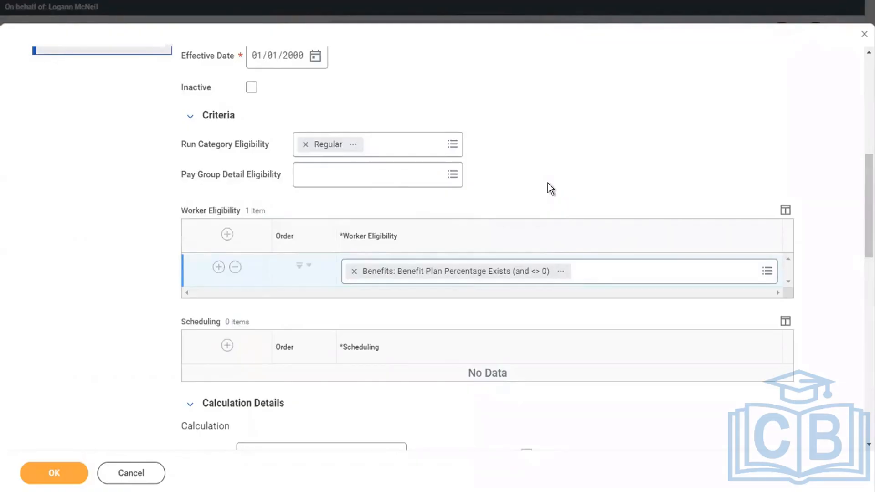
Add the Retirement Wages (reduced by NQDC) <> 0 condition to the first eligibility row
{"action": "left_click", "coordinate": [585, 270]}
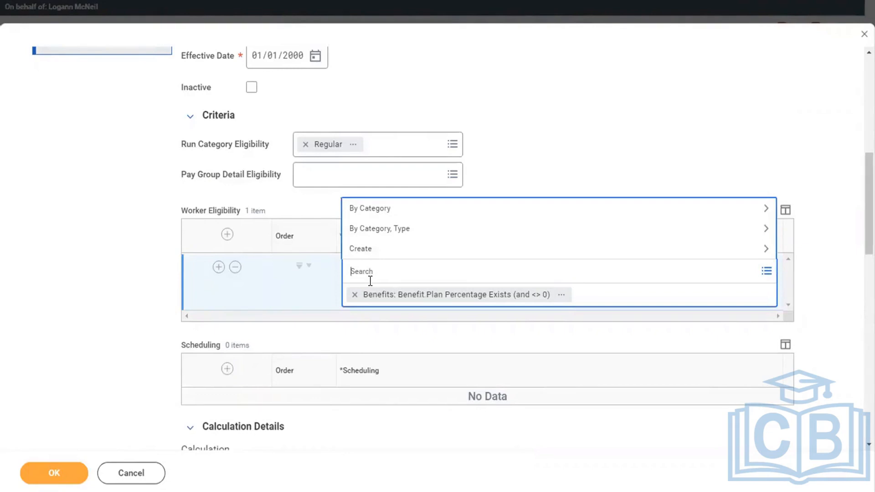
{"action": "type", "text": "RETREMENT WAGE"}
{"action": "key", "text": "Return"}
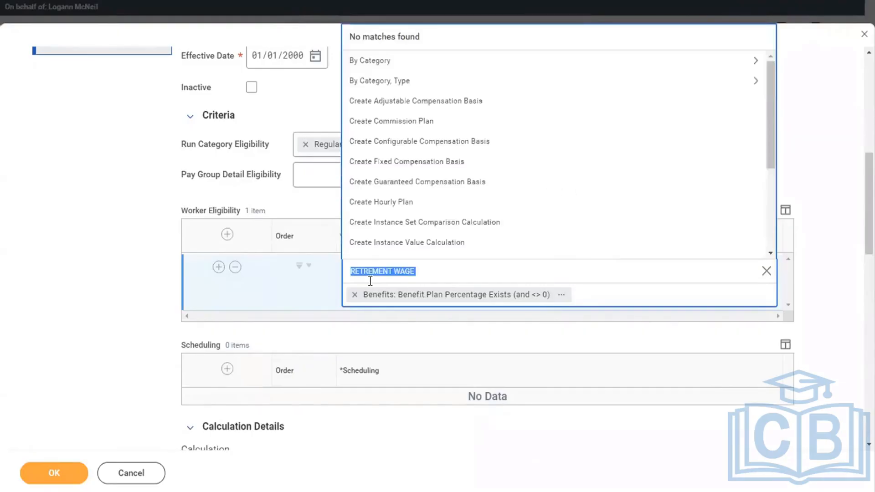
{"action": "type", "text": "RETIREMENT WAGE"}
{"action": "key", "text": "Return"}
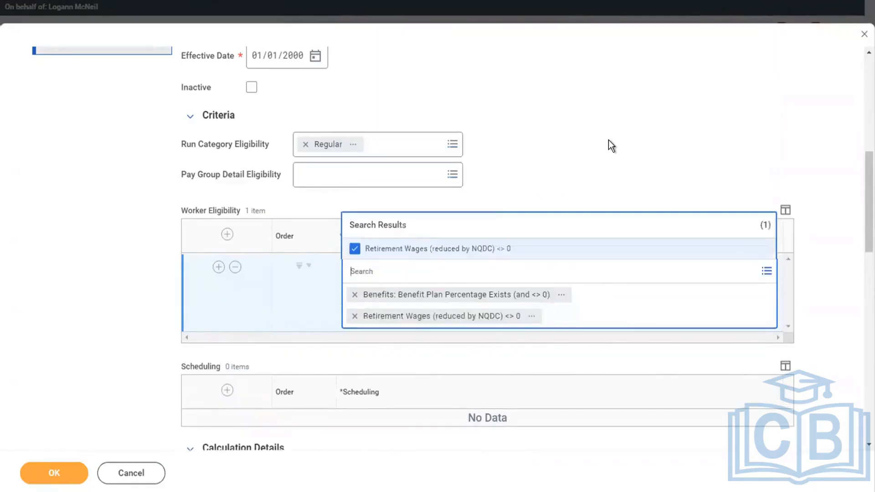
{"action": "left_click", "coordinate": [608, 141]}
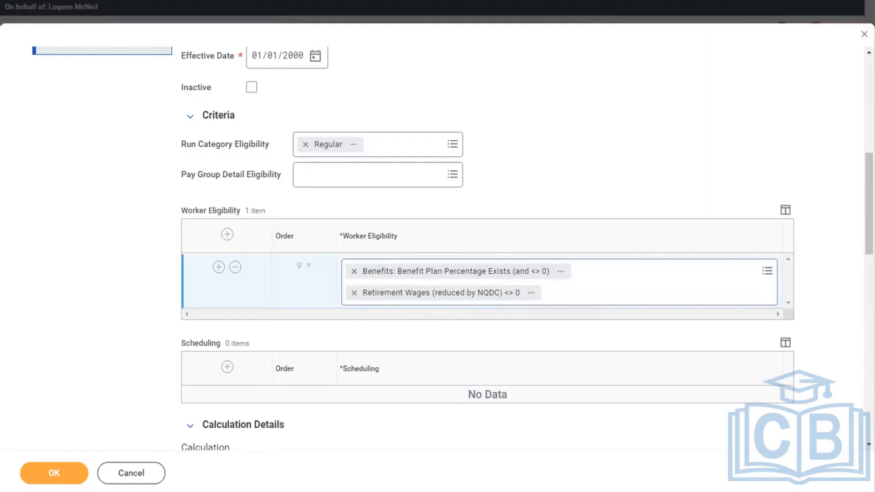
Add a second eligibility row with the Payroll Input Exists for Pay Component condition
{"action": "left_click", "coordinate": [217, 267]}
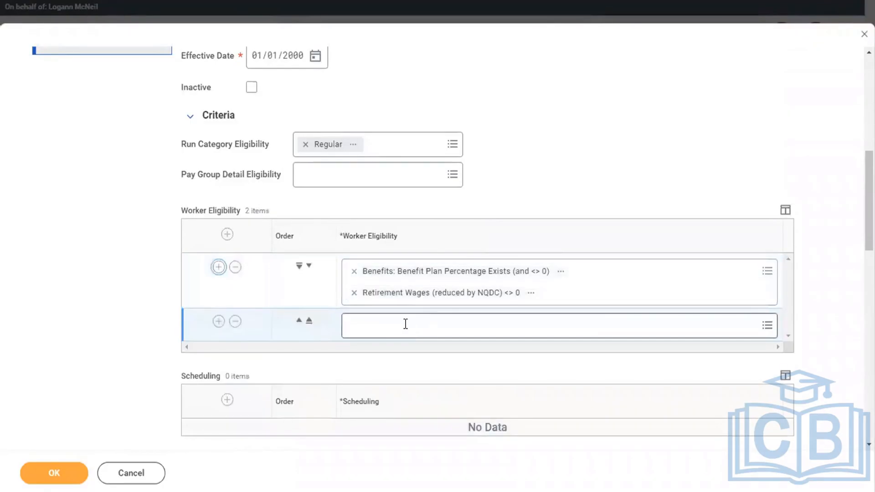
{"action": "left_click", "coordinate": [405, 324]}
{"action": "type", "text": "PAYRO"}
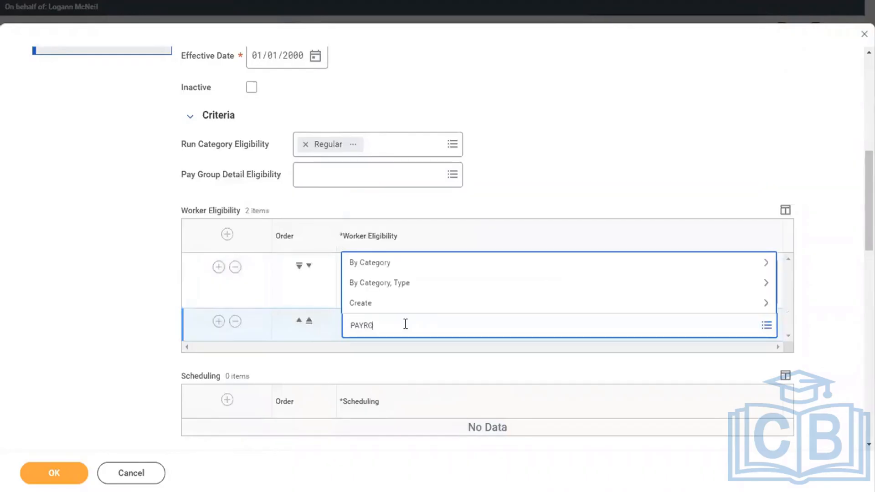
{"action": "type", "text": "LL INPUT"}
{"action": "key", "text": "Return"}
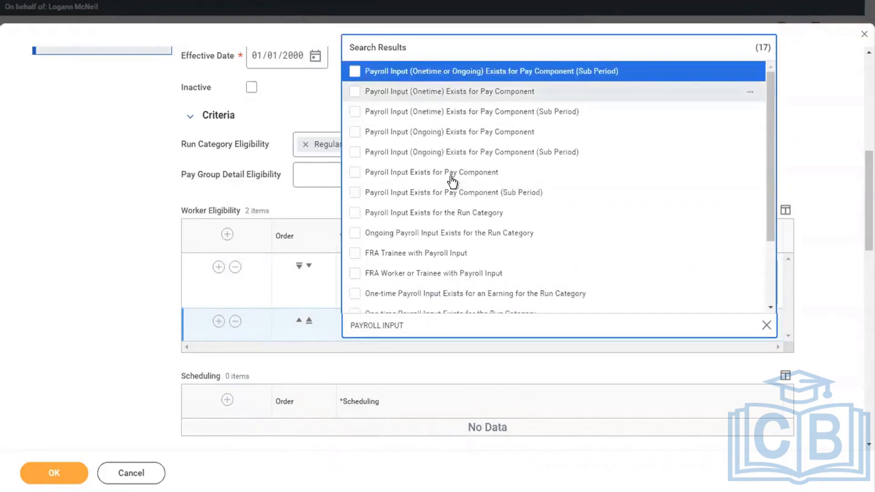
{"action": "left_click", "coordinate": [396, 182]}
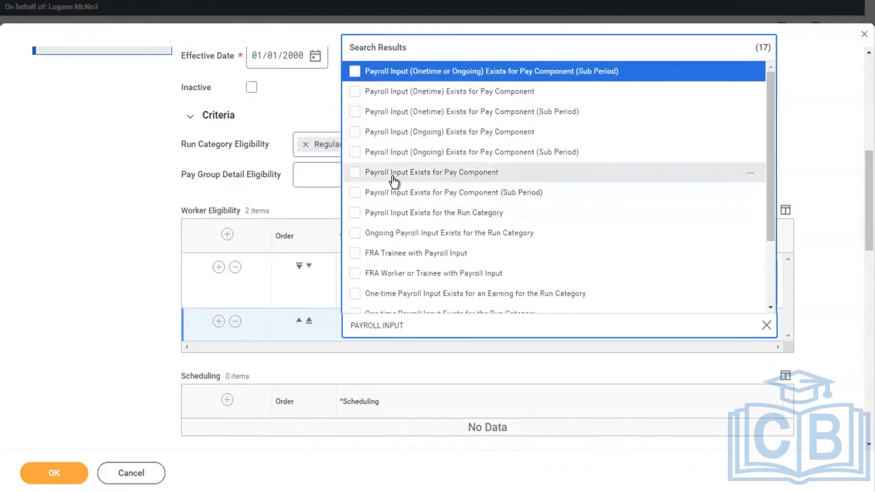
{"action": "left_click", "coordinate": [100, 173]}
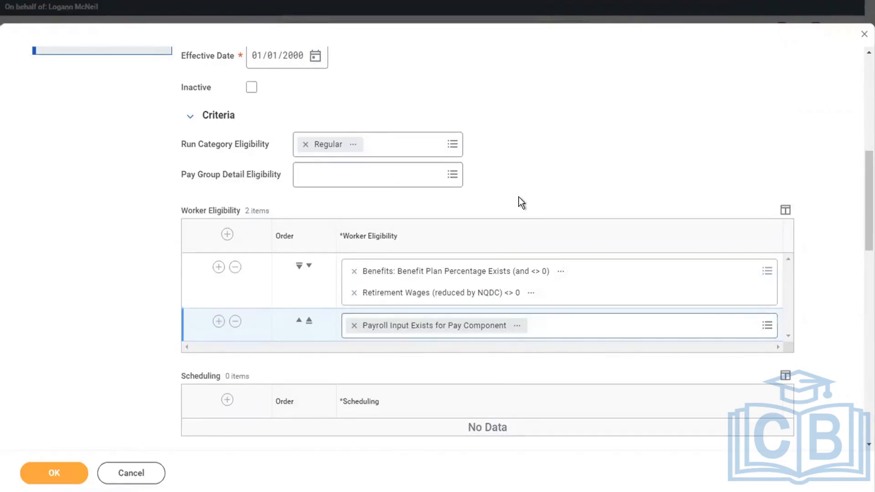
Set the deduction's calculation to Base (unprorated) * Percent and view its details
{"action": "scroll", "coordinate": [519, 196], "scroll_direction": "down", "scroll_amount": 5}
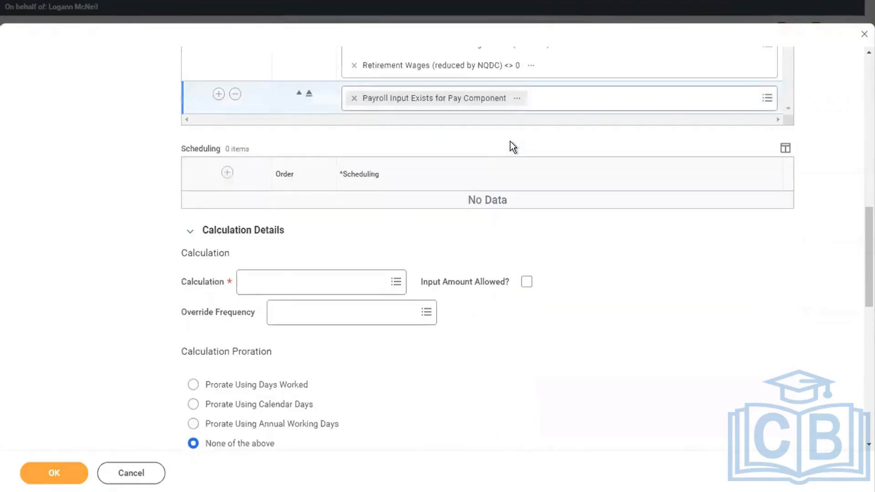
{"action": "scroll", "coordinate": [510, 142], "scroll_direction": "down", "scroll_amount": 1}
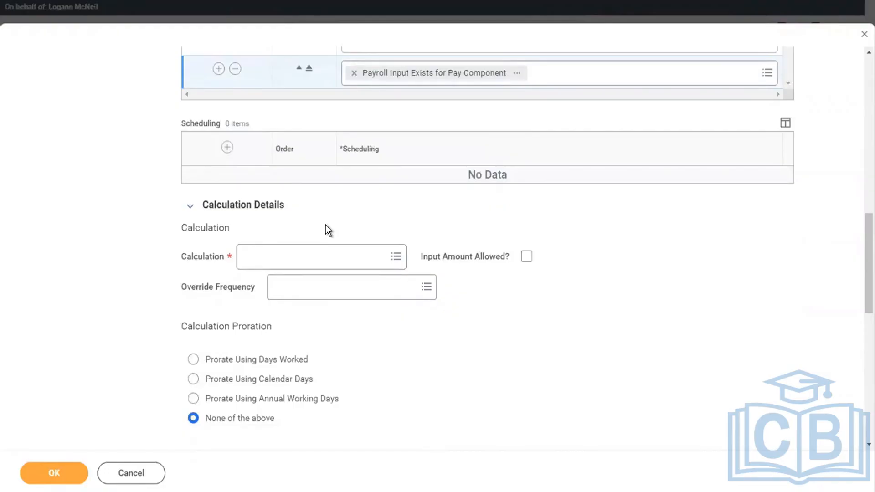
{"action": "left_click", "coordinate": [277, 265]}
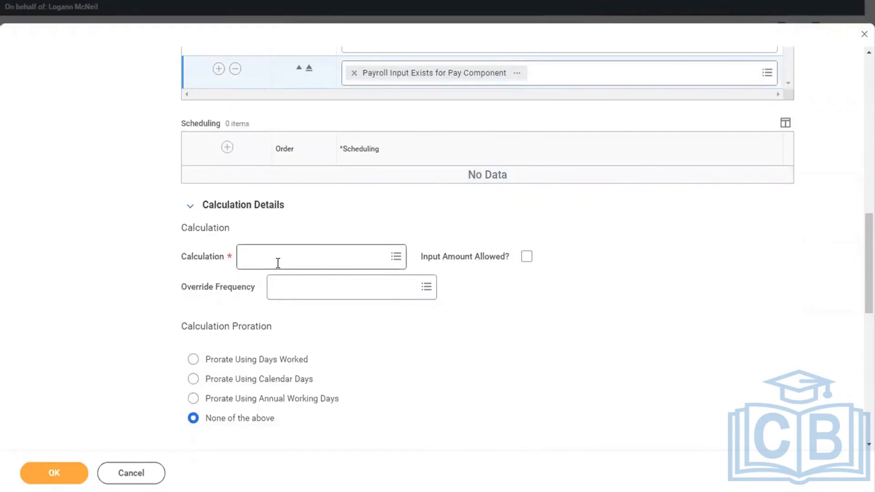
{"action": "type", "text": "BASE"}
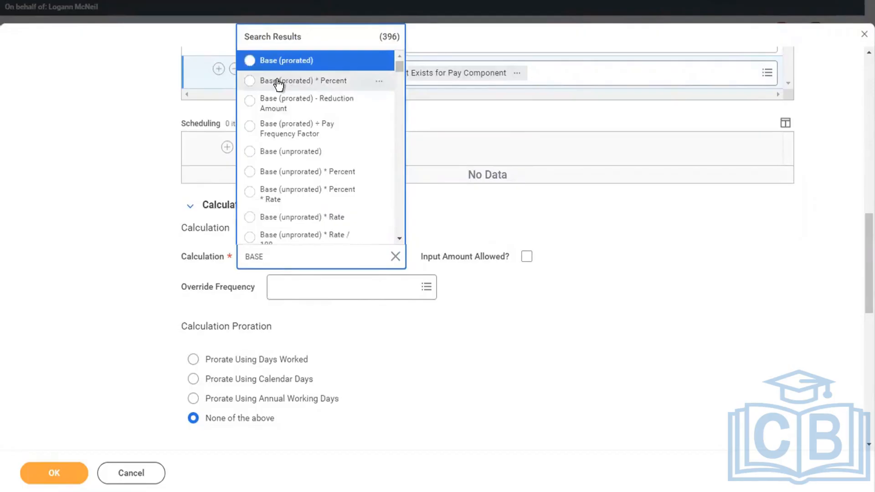
{"action": "left_click", "coordinate": [295, 175]}
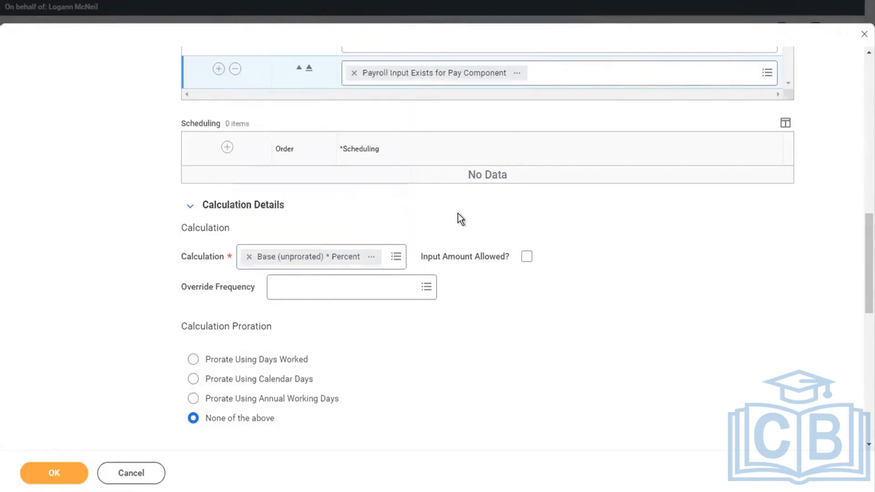
{"action": "left_click", "coordinate": [371, 257]}
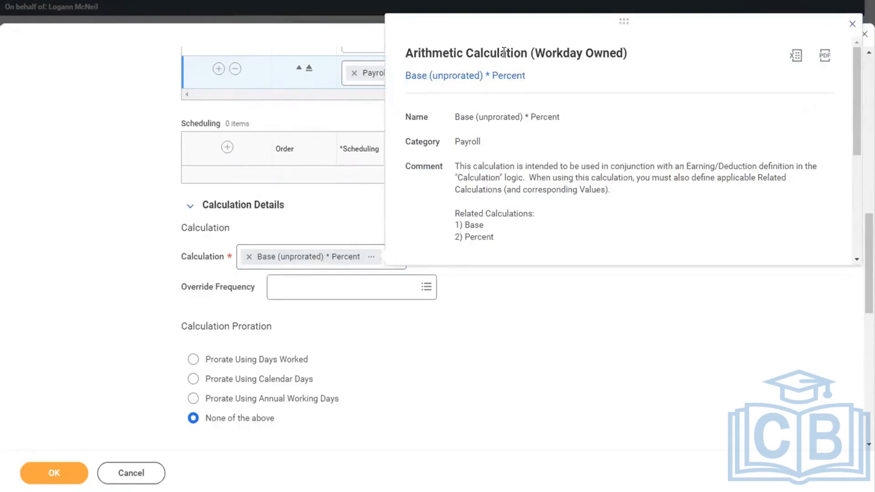
{"action": "left_click_drag", "start_coordinate": [406, 54], "coordinate": [504, 53]}
{"action": "key", "text": "ctrl+Right"}
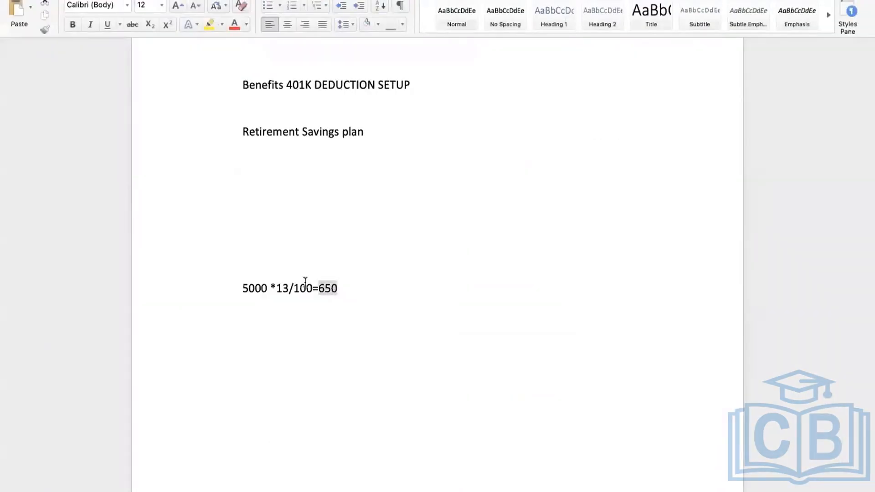
Break the 5000 formula in the Word notes onto separate lines
{"action": "key", "text": "Right"}
{"action": "left_click", "coordinate": [266, 288]}
{"action": "left_click", "coordinate": [243, 288]}
{"action": "key", "text": "Return"}
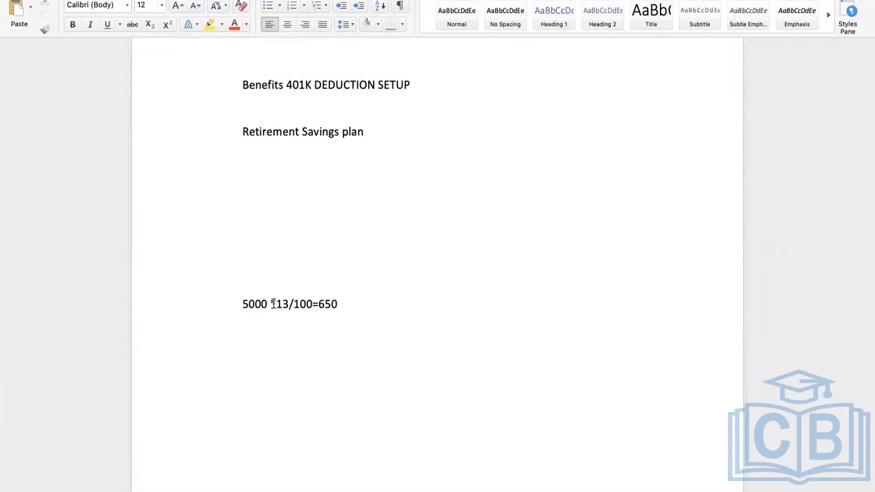
{"action": "left_click", "coordinate": [268, 304]}
{"action": "key", "text": "Return"}
{"action": "key", "text": "Return"}
{"action": "key", "text": "Return"}
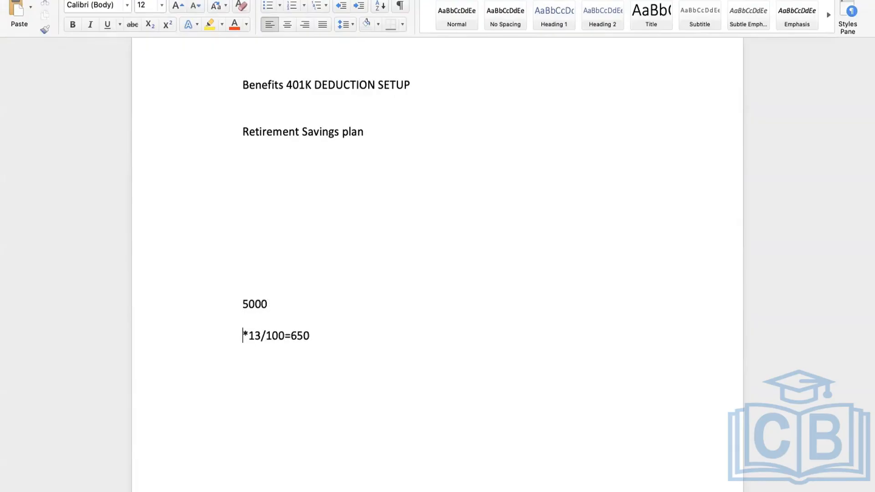
{"action": "left_click", "coordinate": [240, 302]}
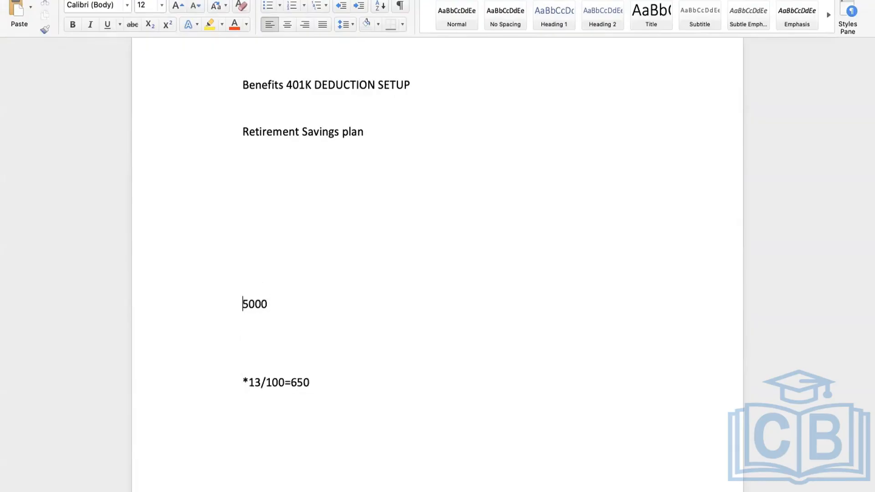
Label the lines 'BASE PAY :' for 5000 and 'PERCENTAGE = 13%'
{"action": "type", "text": "BASE PAY "}
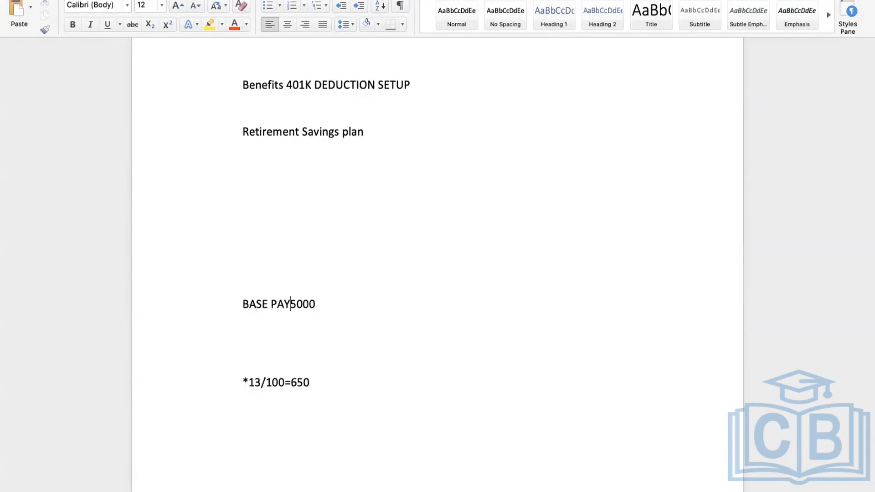
{"action": "type", "text": ":"}
{"action": "left_click", "coordinate": [336, 307]}
{"action": "key", "text": "Return"}
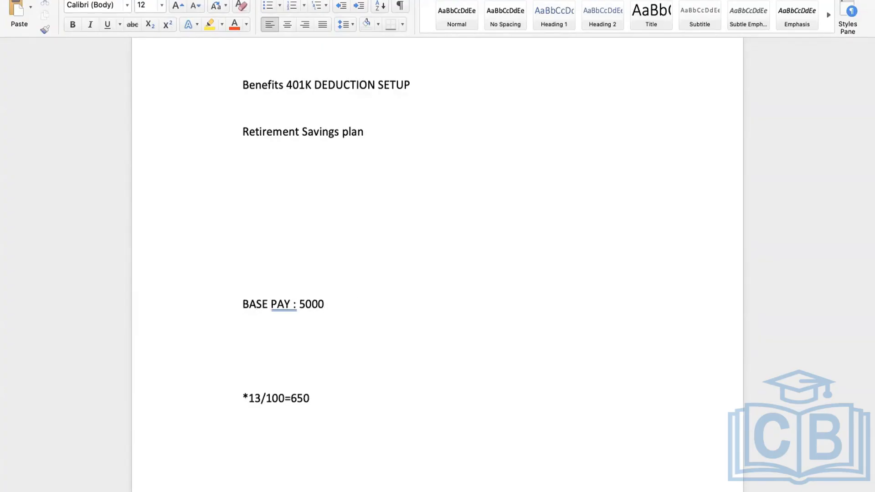
{"action": "type", "text": "PERCENTAGE = 13"}
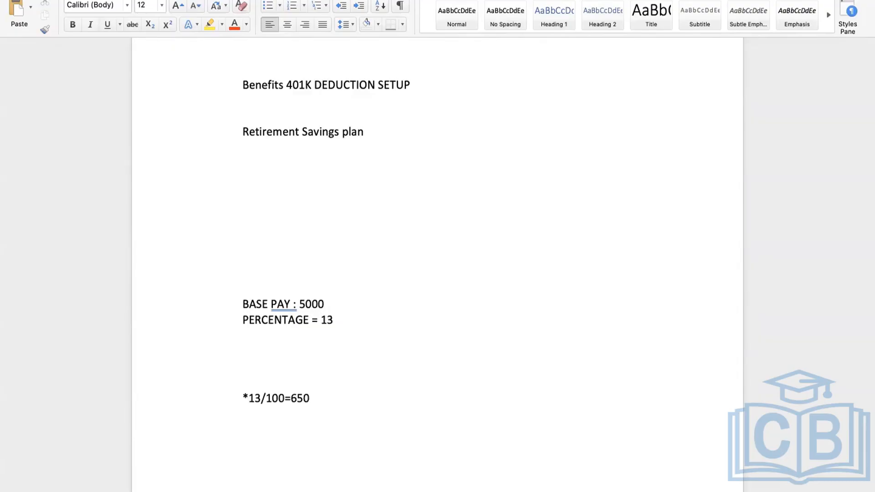
{"action": "type", "text": "%"}
Replace the old *13/100=650 line with 'BASE PAY * PERCENTAGE' and start a '5000 * 13/' example
{"action": "left_click_drag", "start_coordinate": [312, 396], "coordinate": [180, 397]}
{"action": "key", "text": "BackSpace"}
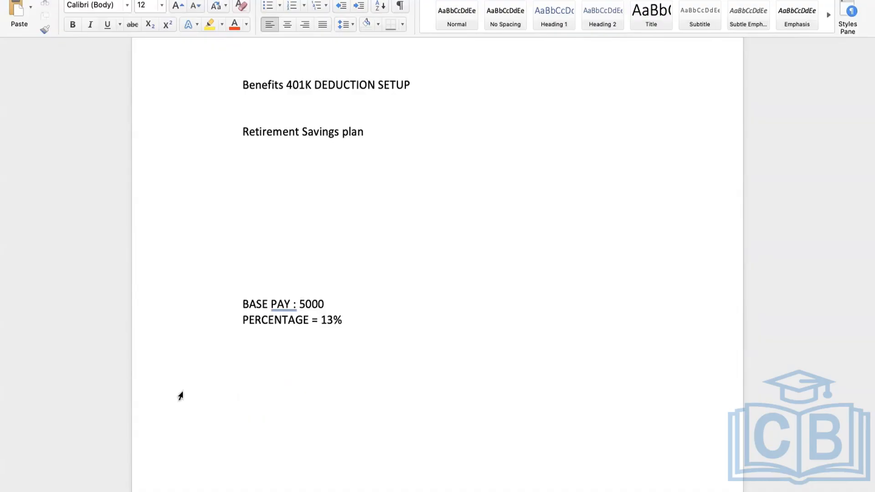
{"action": "type", "text": "BASE PAY * PERCEN"}
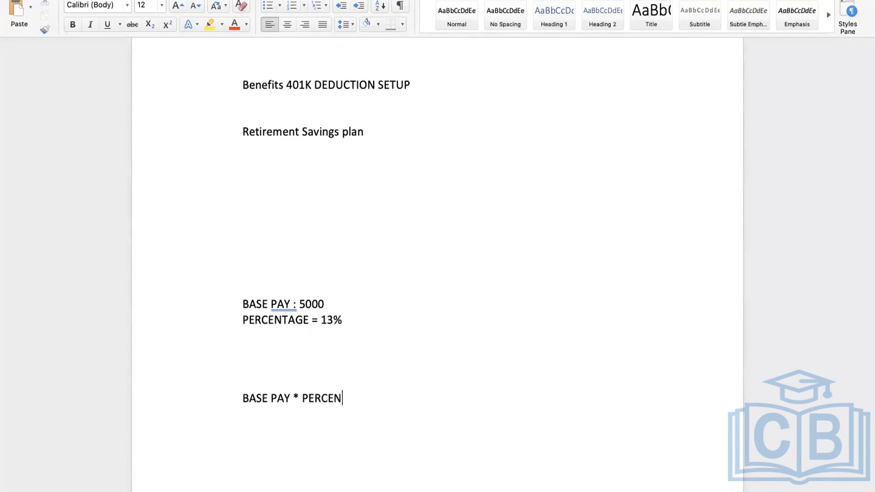
{"action": "type", "text": "TAGE"}
{"action": "key", "text": "Return"}
{"action": "key", "text": "Return"}
{"action": "type", "text": "5000"}
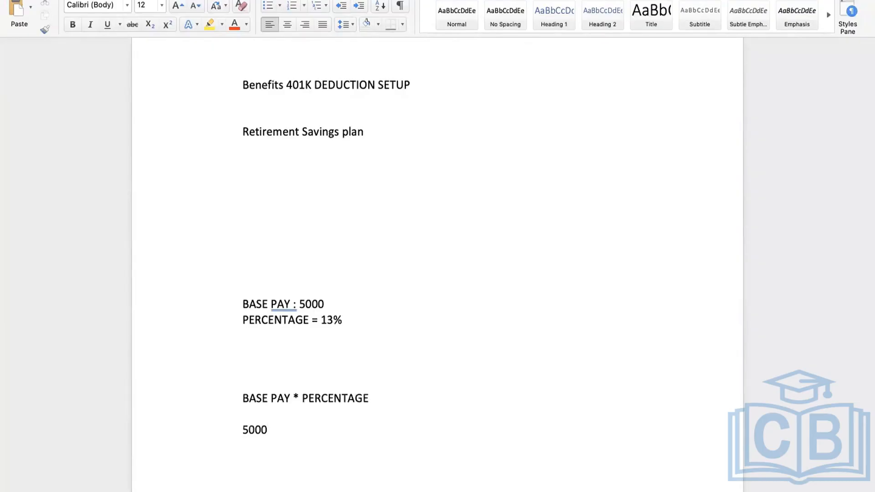
{"action": "type", "text": " * 13/"}
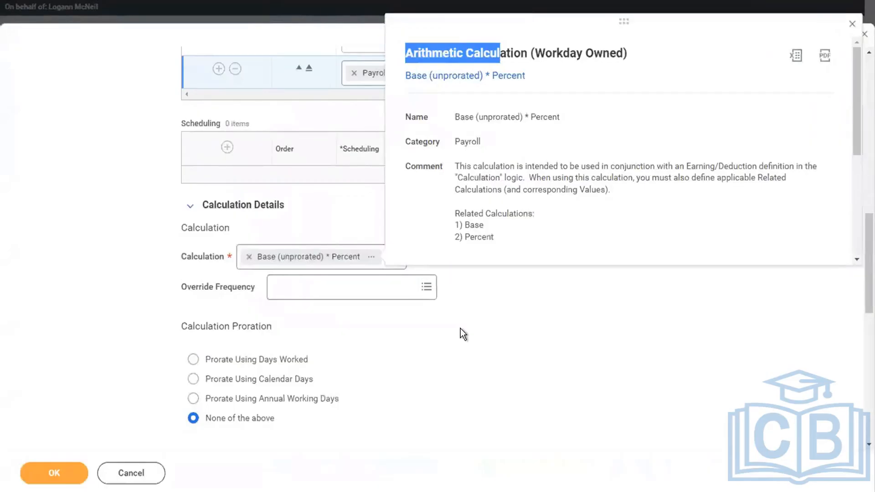
Close the Arithmetic Calculation preview and bring the empty Related Calculations and Limits tables into view
{"action": "left_click", "coordinate": [460, 329]}
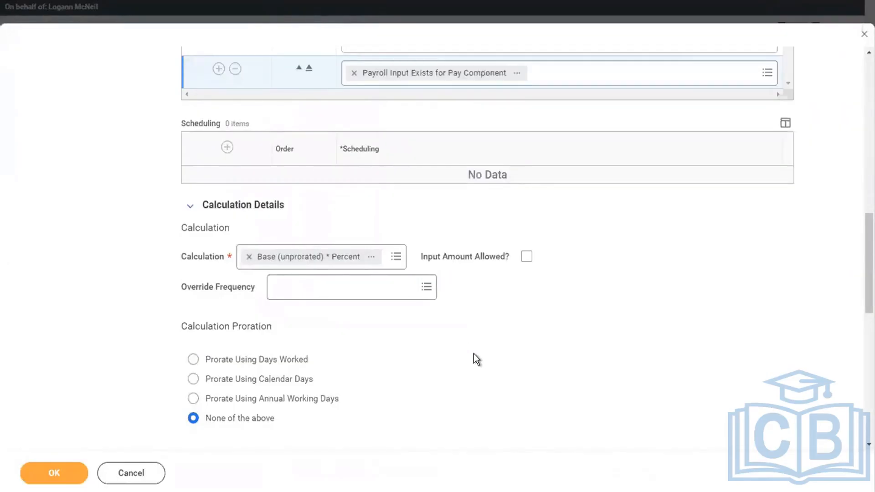
{"action": "scroll", "coordinate": [473, 354], "scroll_direction": "down", "scroll_amount": 3}
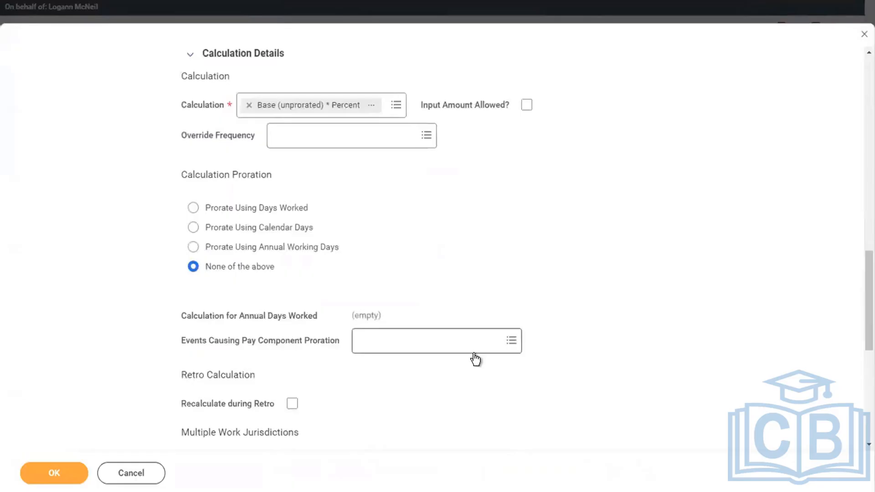
{"action": "scroll", "coordinate": [473, 353], "scroll_direction": "down", "scroll_amount": 3}
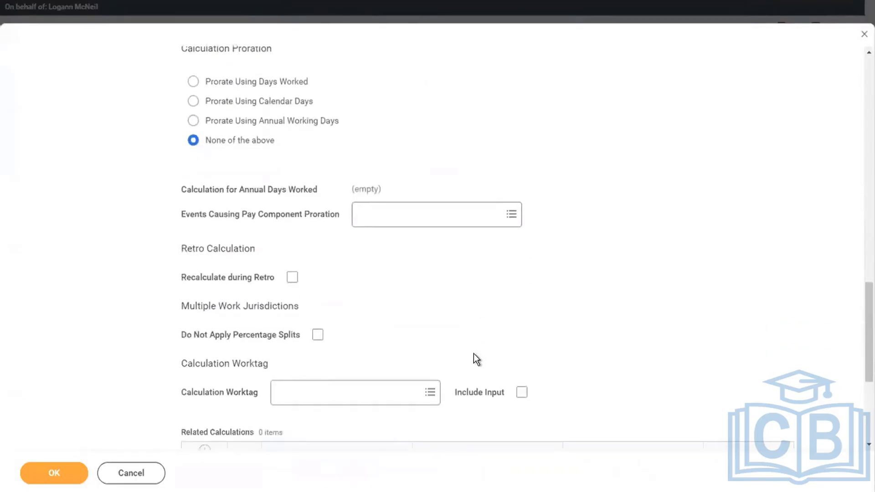
{"action": "scroll", "coordinate": [474, 354], "scroll_direction": "down", "scroll_amount": 1}
{"action": "scroll", "coordinate": [474, 355], "scroll_direction": "up", "scroll_amount": 3}
{"action": "scroll", "coordinate": [474, 353], "scroll_direction": "up", "scroll_amount": 7}
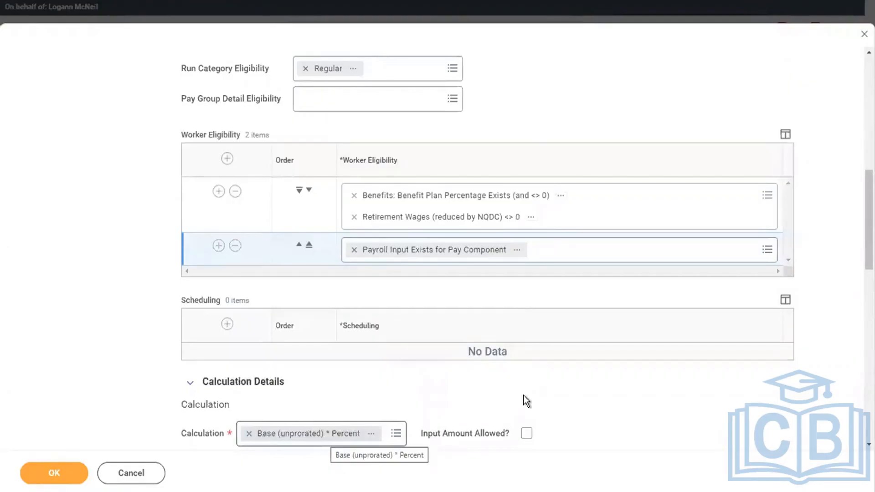
{"action": "scroll", "coordinate": [526, 400], "scroll_direction": "down", "scroll_amount": 10}
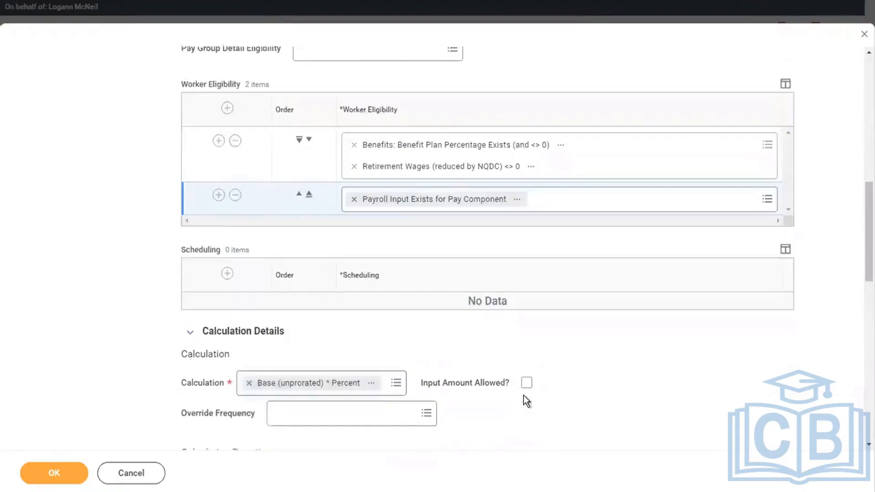
{"action": "scroll", "coordinate": [354, 365], "scroll_direction": "down", "scroll_amount": 3}
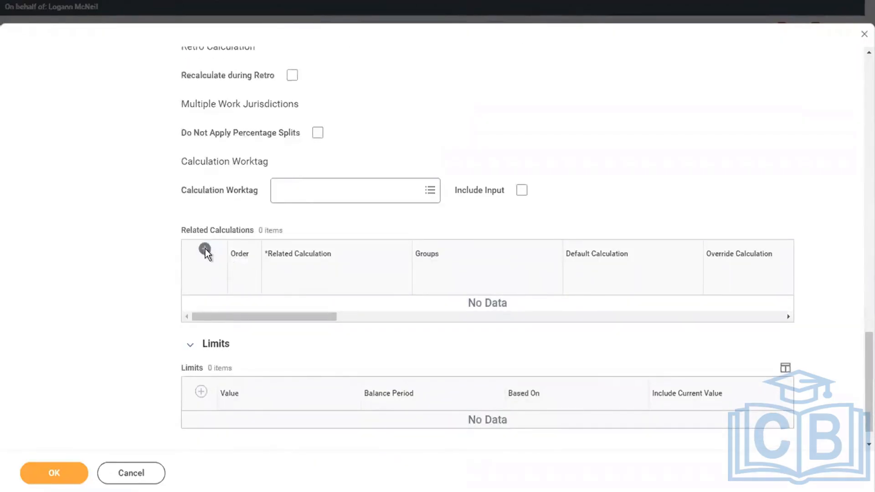
{"action": "scroll", "coordinate": [205, 248], "scroll_direction": "up", "scroll_amount": 8}
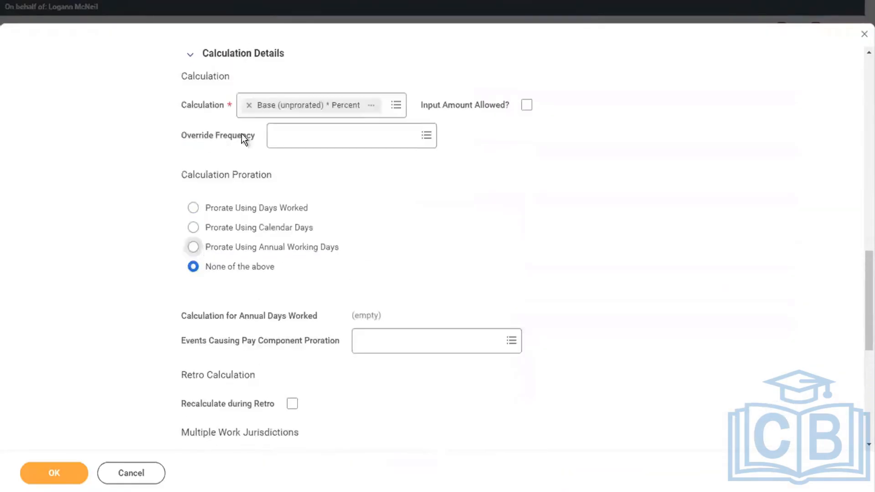
{"action": "scroll", "coordinate": [293, 242], "scroll_direction": "up", "scroll_amount": 2}
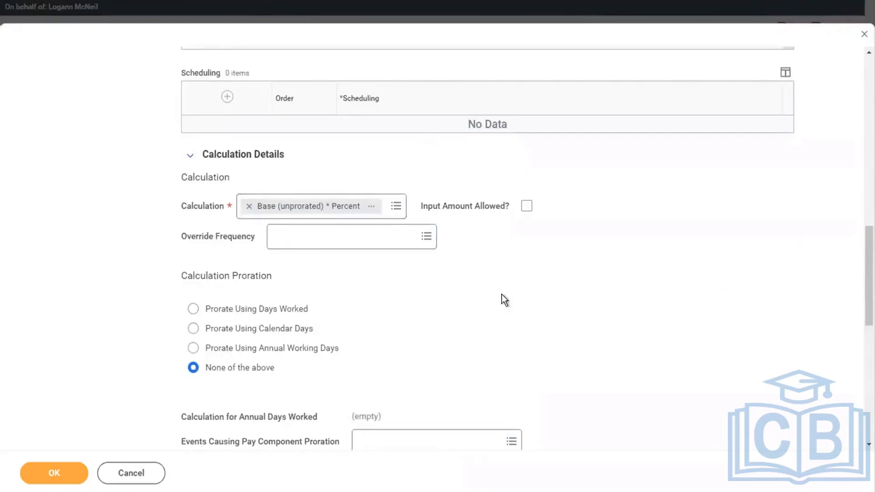
{"action": "scroll", "coordinate": [502, 294], "scroll_direction": "down", "scroll_amount": 2}
{"action": "scroll", "coordinate": [502, 295], "scroll_direction": "down", "scroll_amount": 8}
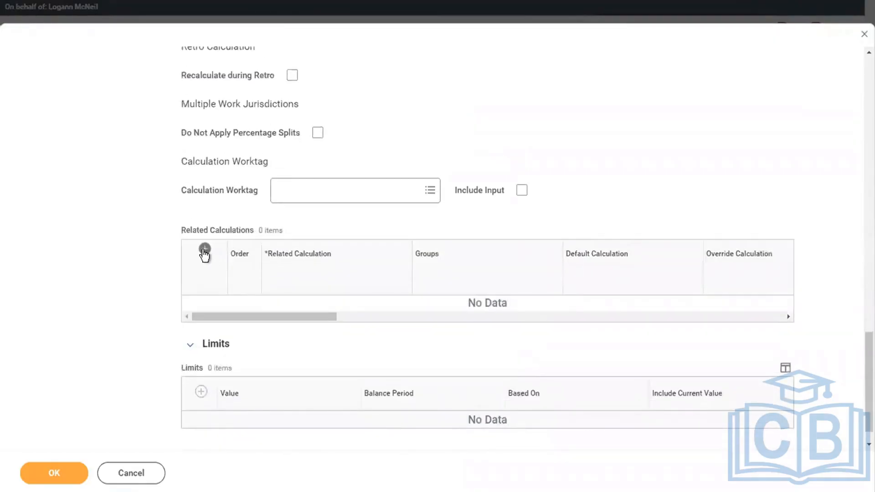
Add two related calculation rows and set the first to Base (unprorated) through a 'BASE' search
{"action": "left_click", "coordinate": [204, 249]}
{"action": "left_click", "coordinate": [204, 250]}
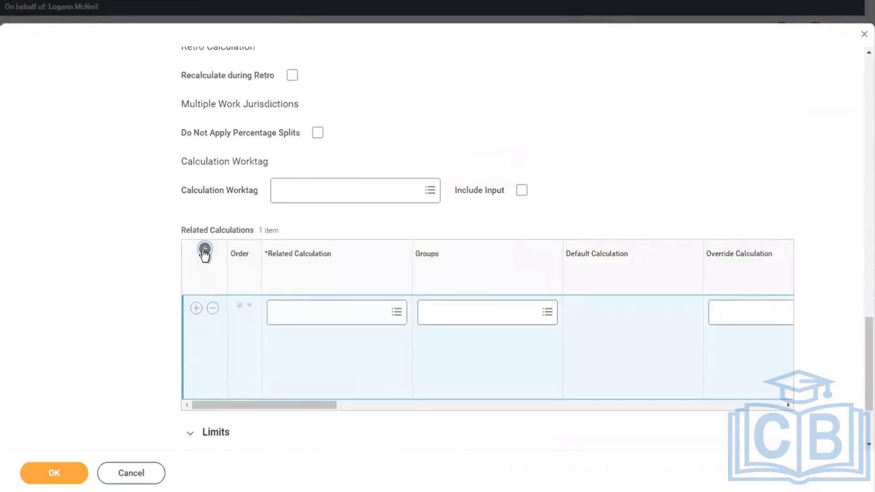
{"action": "left_click", "coordinate": [204, 250]}
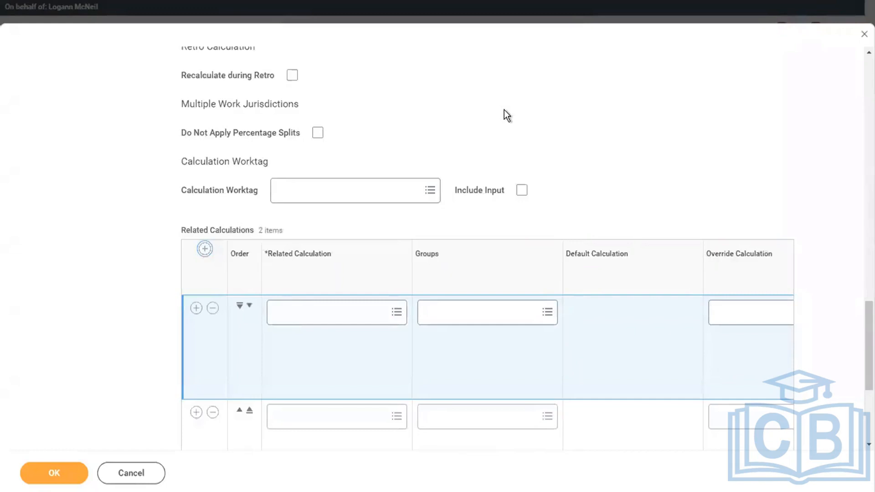
{"action": "scroll", "coordinate": [506, 114], "scroll_direction": "up", "scroll_amount": 8}
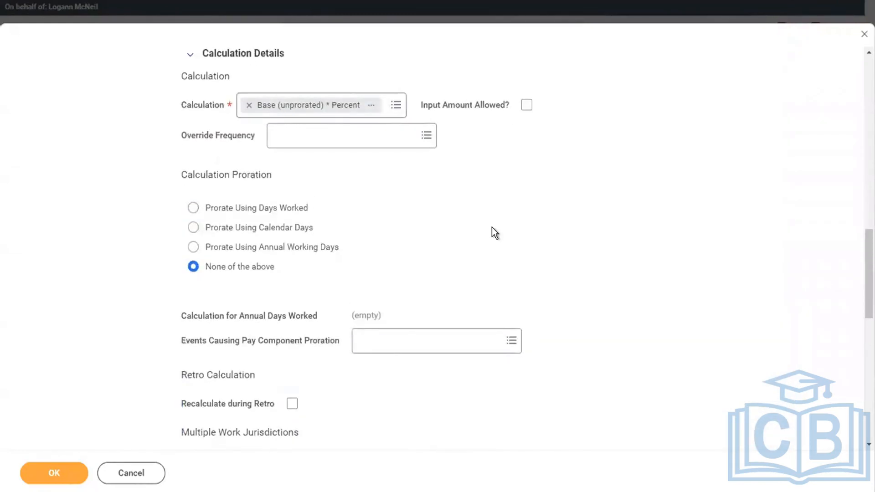
{"action": "scroll", "coordinate": [492, 231], "scroll_direction": "down", "scroll_amount": 1}
{"action": "scroll", "coordinate": [491, 227], "scroll_direction": "down", "scroll_amount": 8}
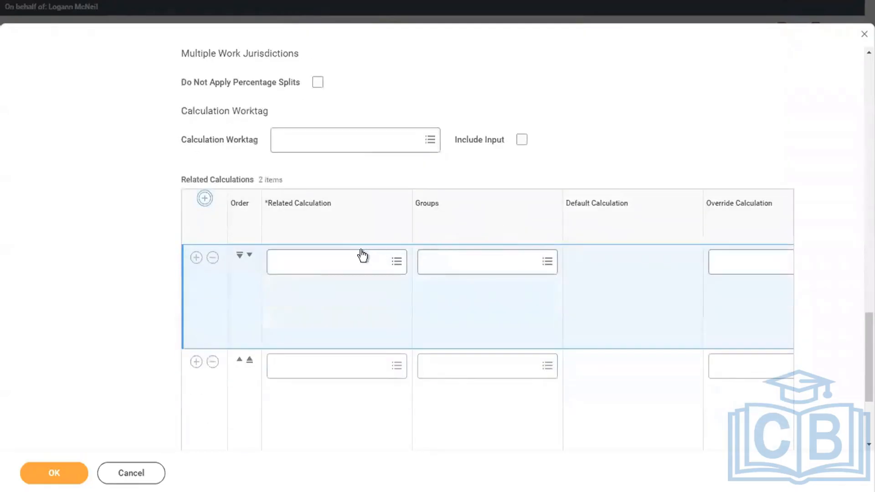
{"action": "left_click", "coordinate": [317, 258]}
{"action": "type", "text": "BASE"}
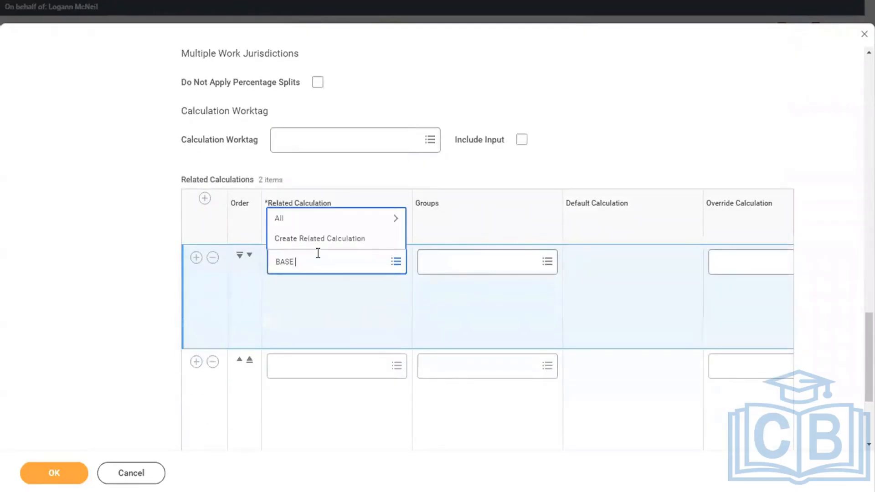
{"action": "key", "text": "Return"}
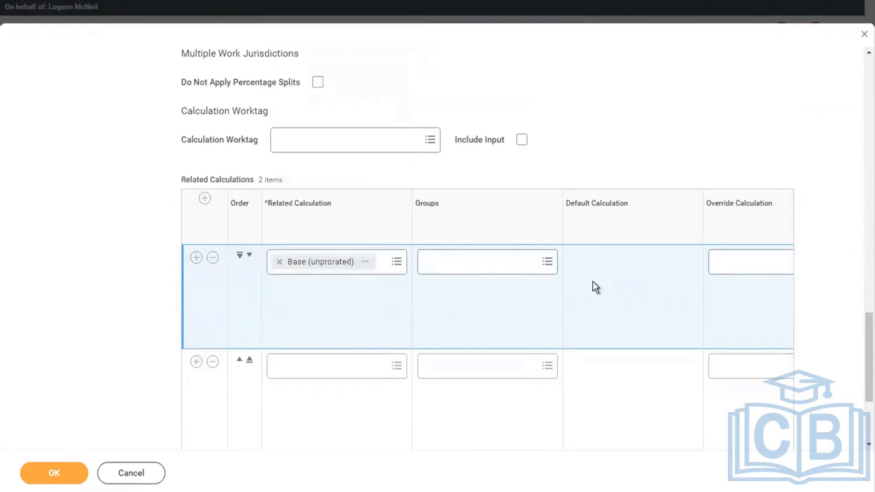
{"action": "scroll", "coordinate": [593, 282], "scroll_direction": "right", "scroll_amount": 3}
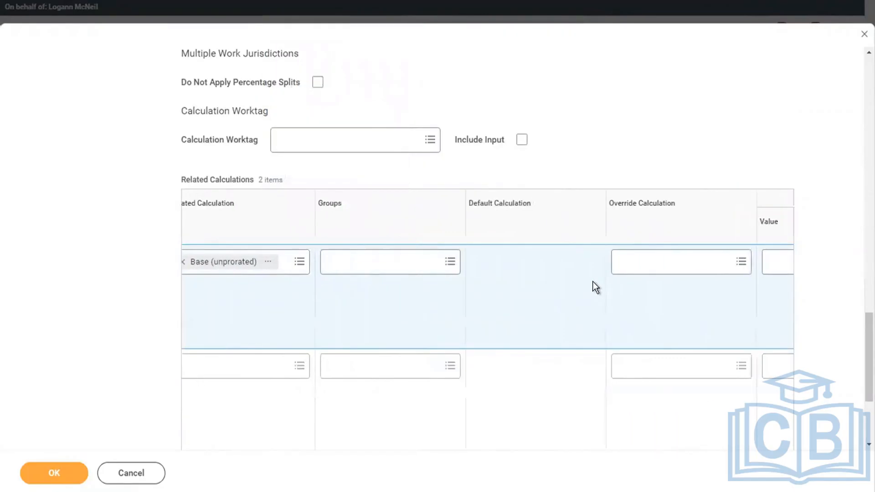
Give the Base (unprorated) row the override calculation Retirement Savings Eligible Wages
{"action": "left_click", "coordinate": [575, 264]}
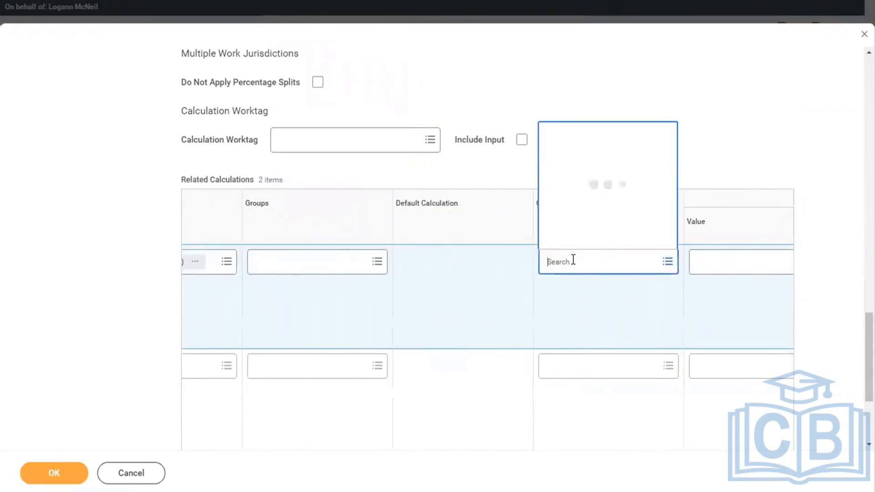
{"action": "type", "text": "RETIREME"}
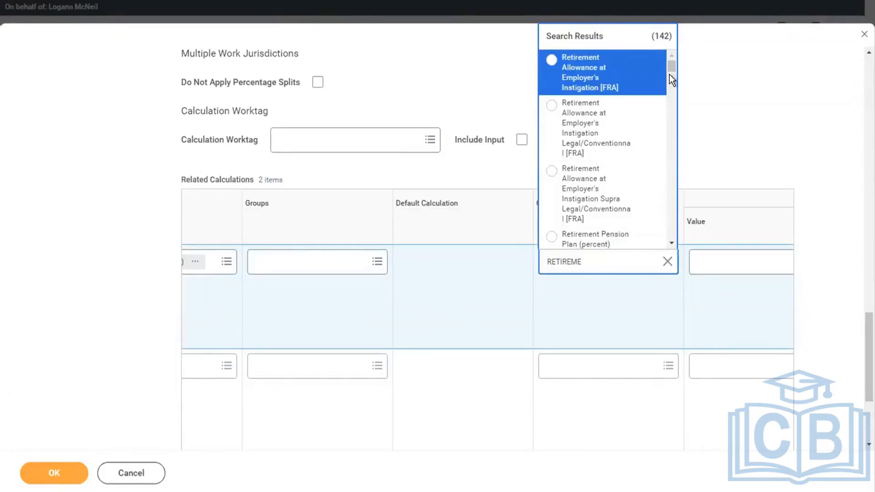
{"action": "left_click", "coordinate": [665, 263]}
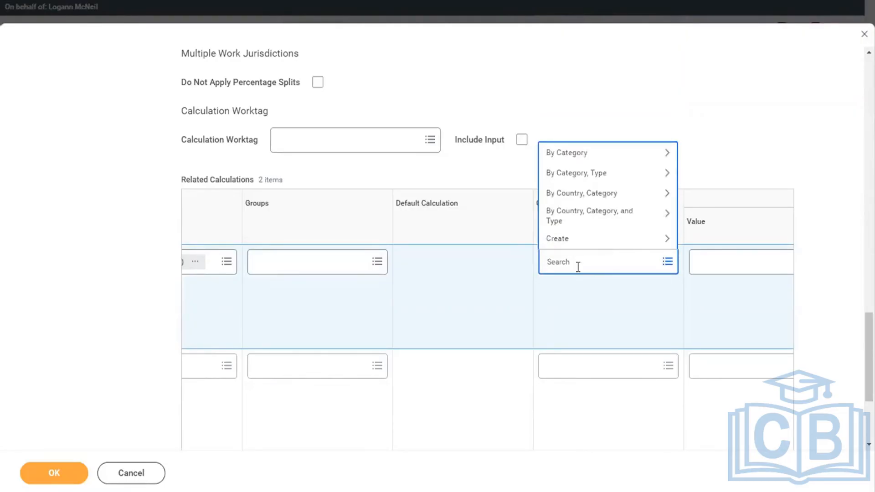
{"action": "type", "text": "RETIREMENT SAVINGS"}
{"action": "key", "text": "Return"}
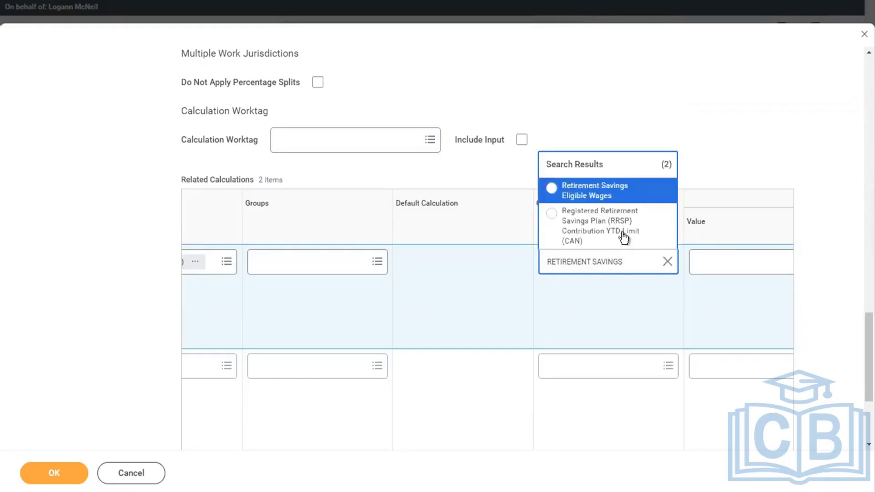
{"action": "left_click", "coordinate": [594, 201]}
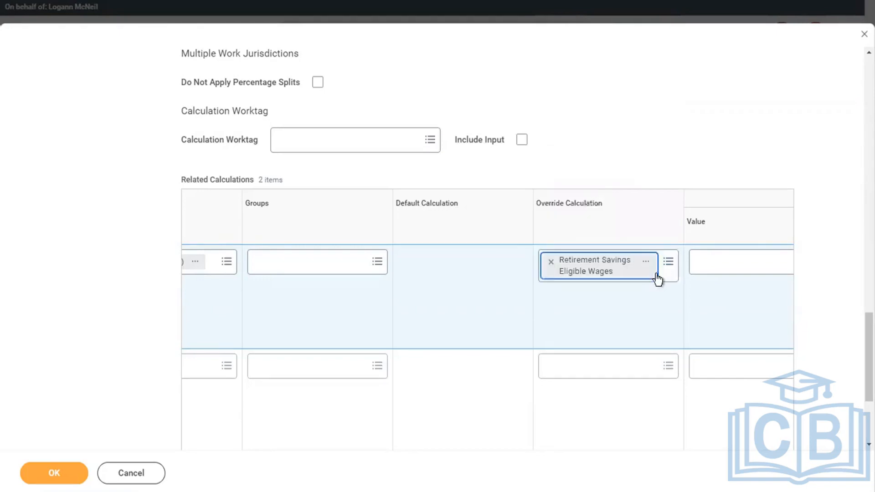
{"action": "left_click", "coordinate": [647, 263]}
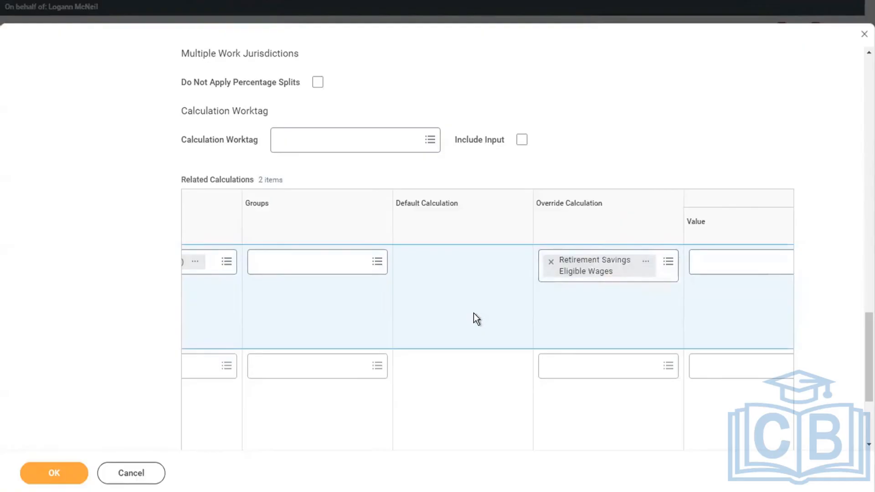
{"action": "scroll", "coordinate": [473, 313], "scroll_direction": "right", "scroll_amount": 5}
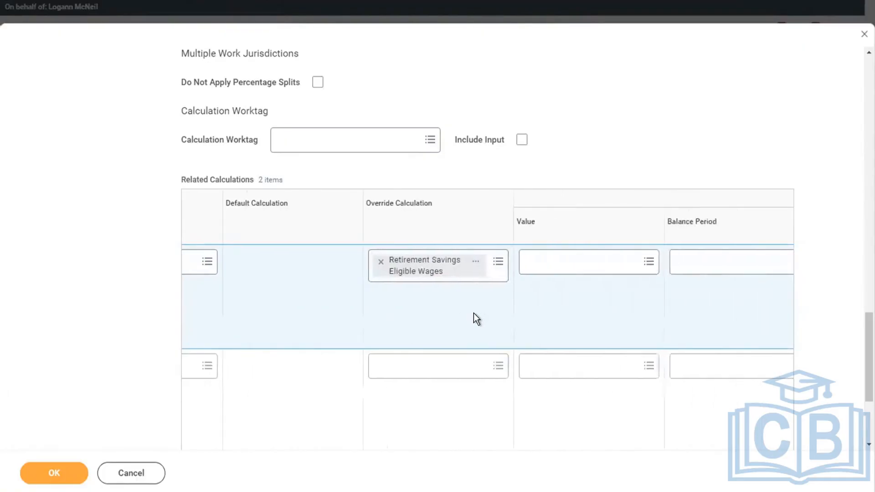
Set the first row's limit value to Section 415 eligible wage limit via a 'SECTION 415' search
{"action": "scroll", "coordinate": [474, 313], "scroll_direction": "right", "scroll_amount": 5}
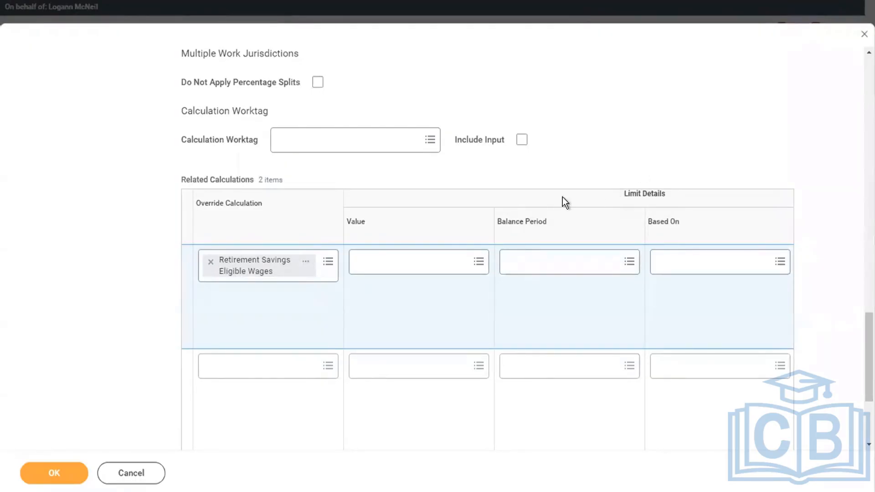
{"action": "left_click", "coordinate": [419, 261]}
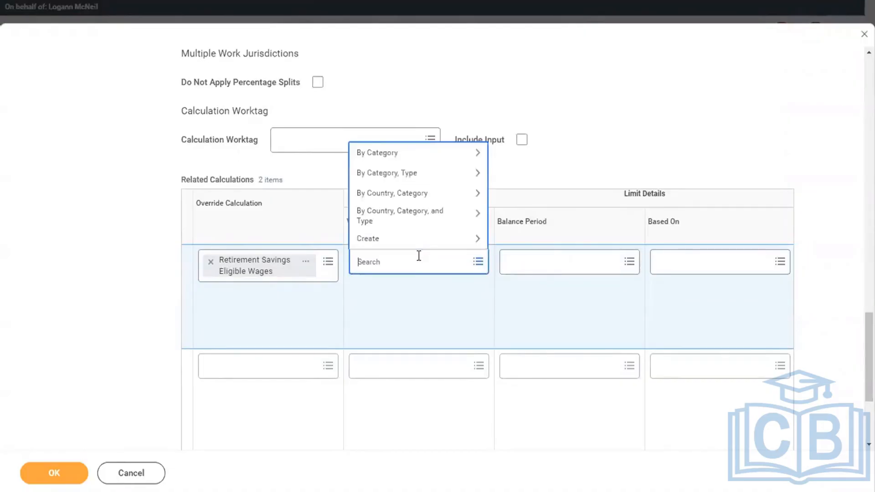
{"action": "type", "text": "SECTION 415"}
{"action": "key", "text": "Return"}
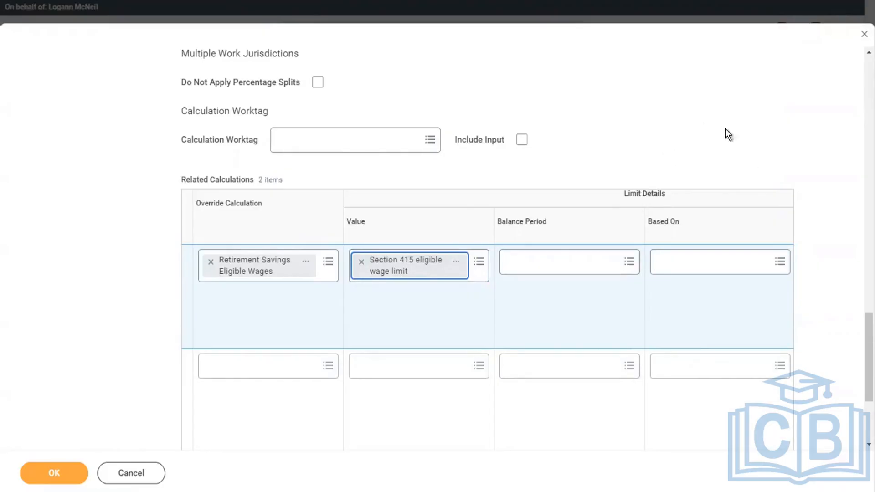
Set the limit balance period to YTD - Current Calendar Year (based on Payment Date)
{"action": "left_click", "coordinate": [546, 276]}
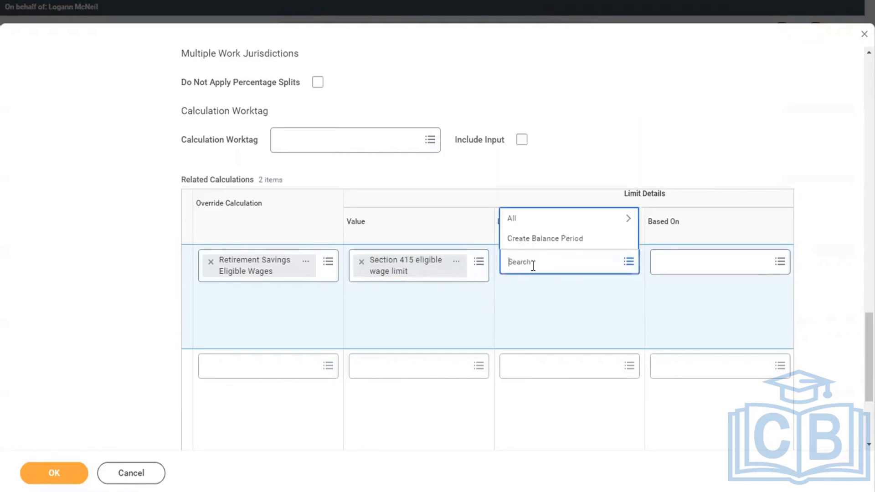
{"action": "type", "text": "CURRENT CALENDAT"}
{"action": "key", "text": "Return"}
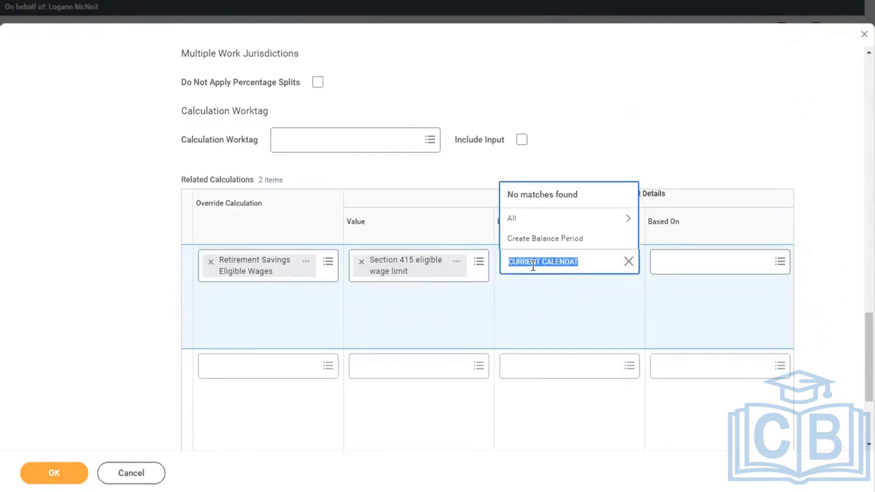
{"action": "key", "text": "BackSpace"}
{"action": "type", "text": "ytd cur"}
{"action": "key", "text": "Return"}
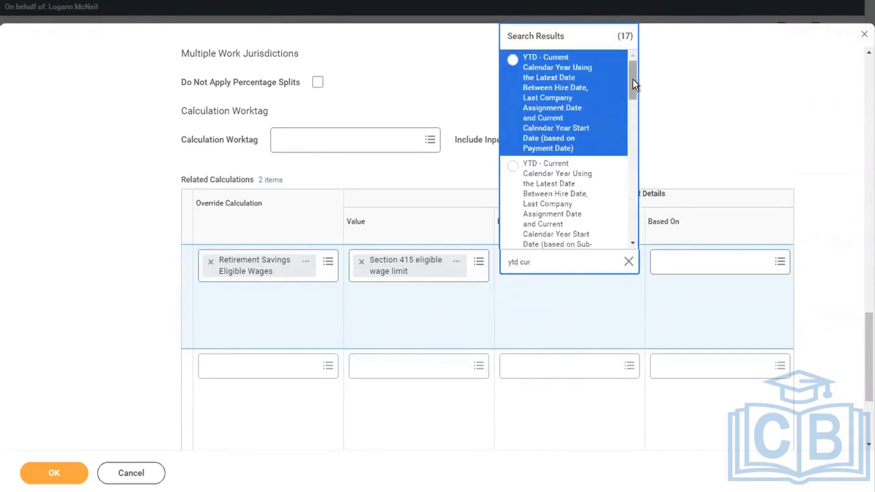
{"action": "left_click_drag", "start_coordinate": [632, 78], "coordinate": [633, 159]}
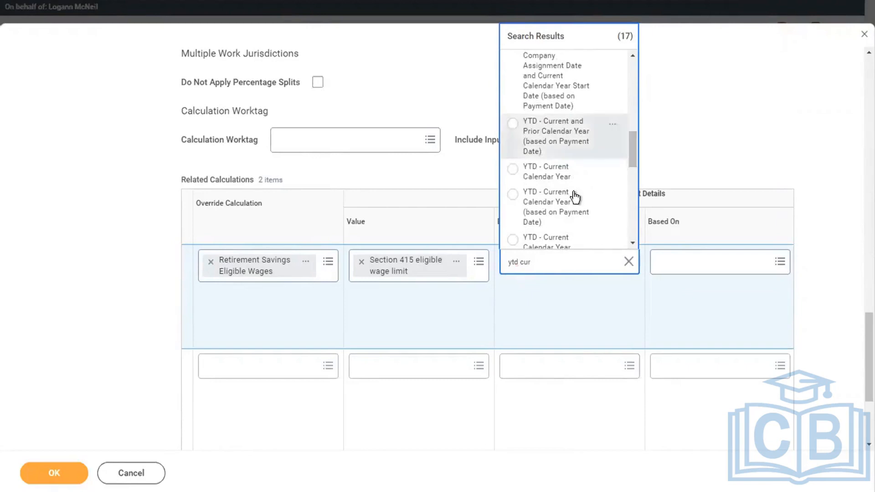
{"action": "left_click", "coordinate": [534, 201]}
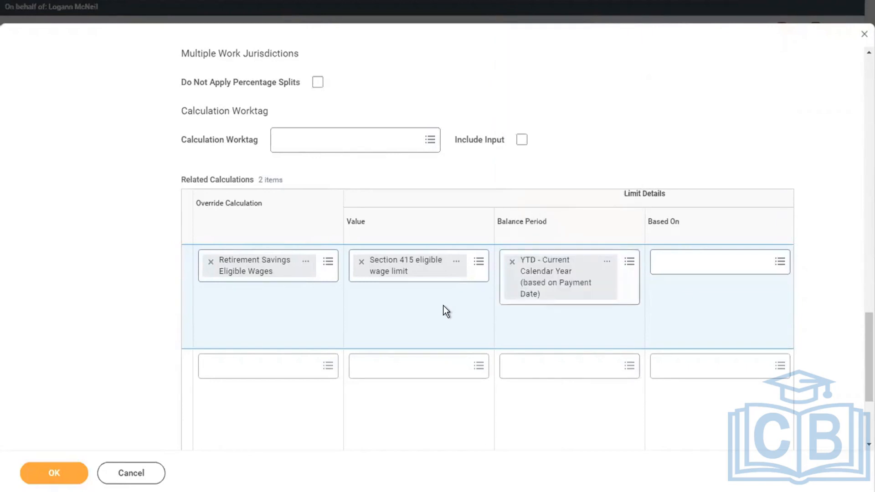
{"action": "scroll", "coordinate": [444, 305], "scroll_direction": "left", "scroll_amount": 10}
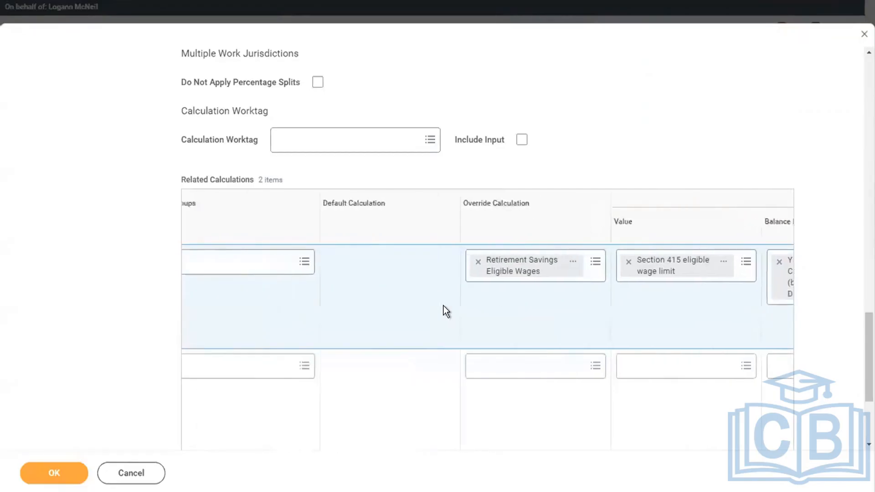
{"action": "scroll", "coordinate": [443, 305], "scroll_direction": "left", "scroll_amount": 4}
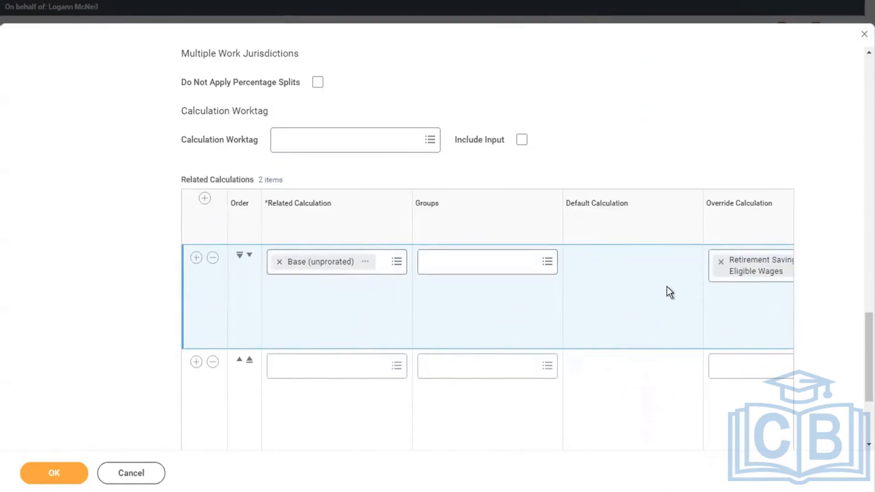
{"action": "scroll", "coordinate": [666, 286], "scroll_direction": "right", "scroll_amount": 5}
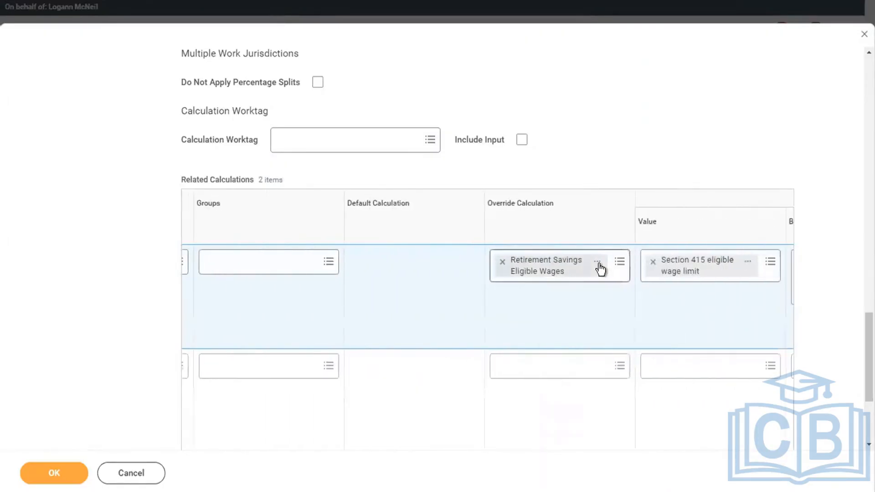
{"action": "left_click", "coordinate": [598, 263]}
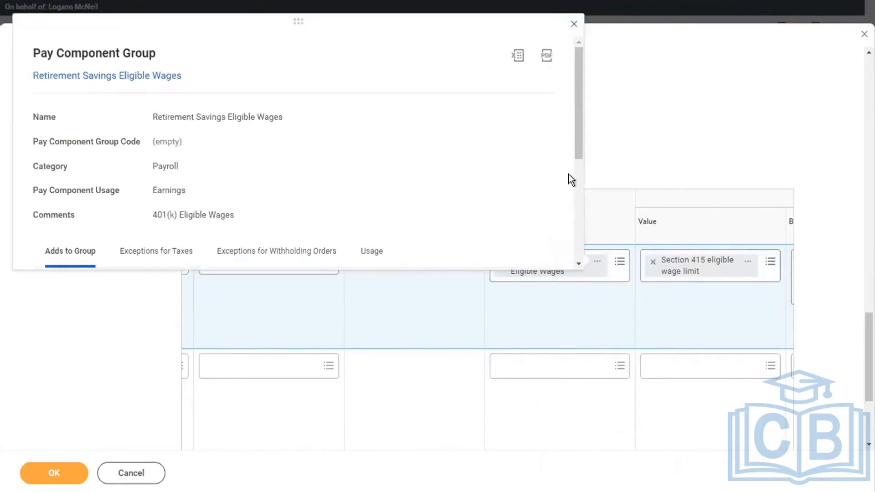
{"action": "left_click_drag", "start_coordinate": [577, 122], "coordinate": [506, 288]}
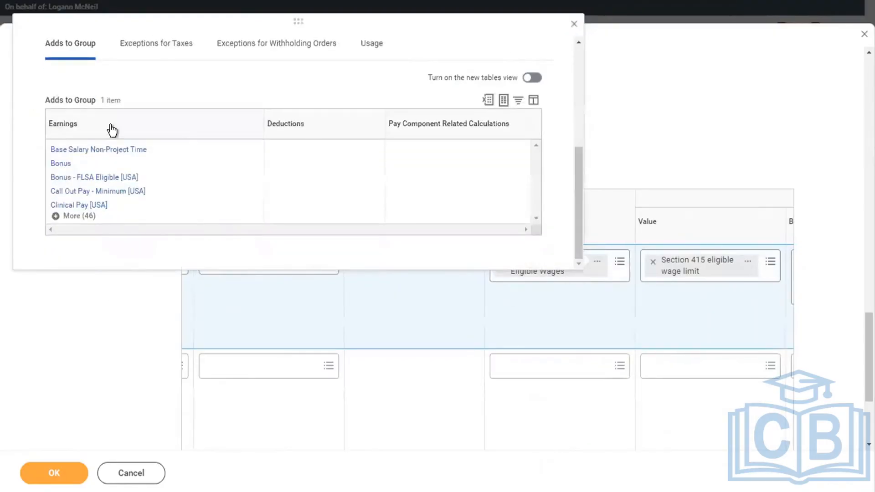
{"action": "left_click", "coordinate": [698, 103]}
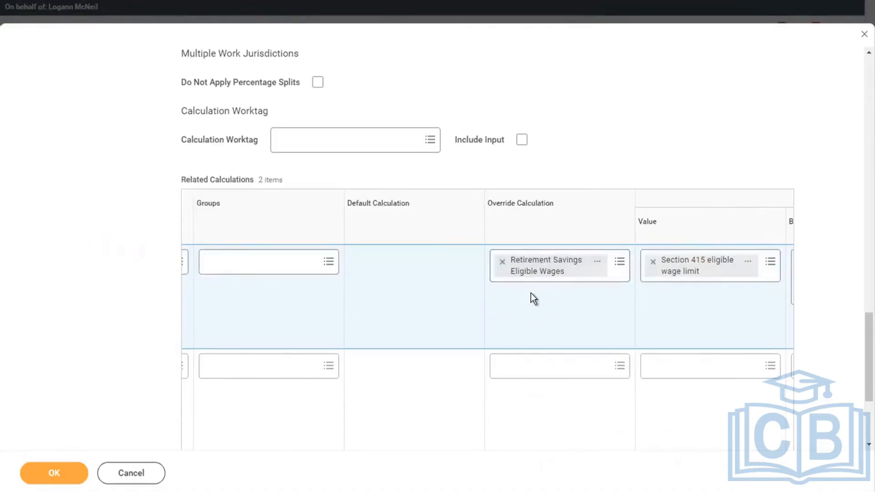
{"action": "left_click", "coordinate": [748, 266]}
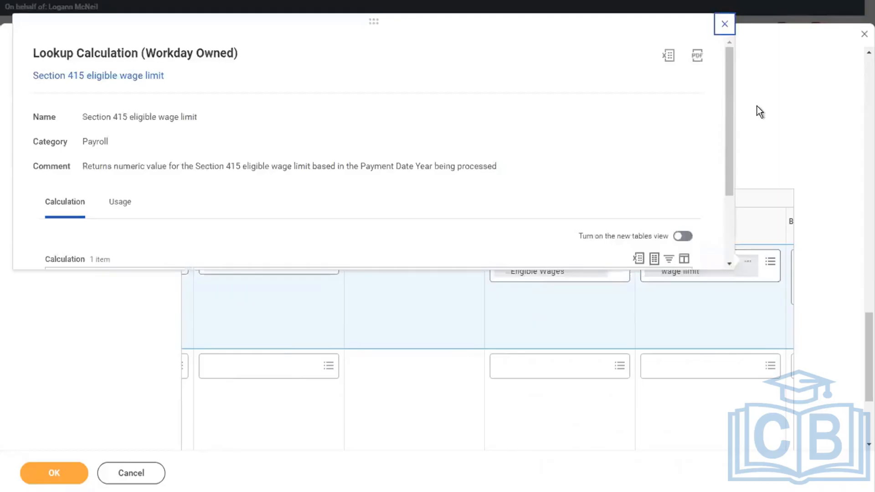
{"action": "scroll", "coordinate": [726, 209], "scroll_direction": "down", "scroll_amount": 3}
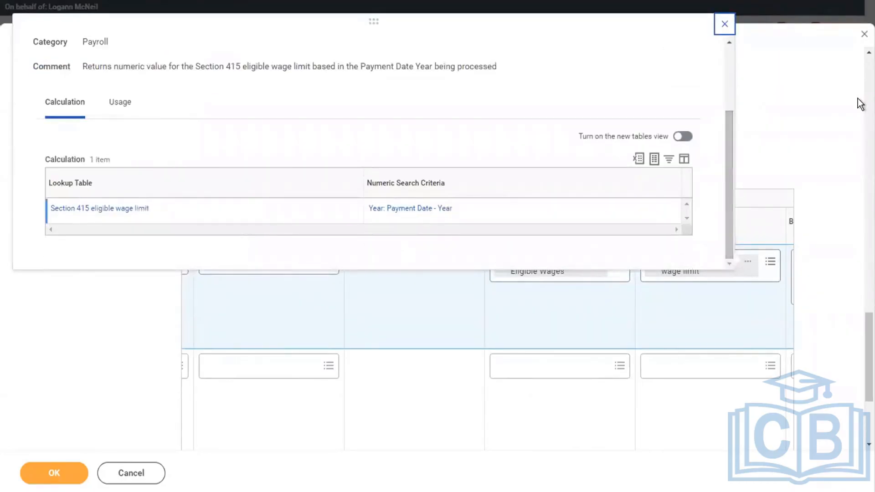
{"action": "left_click", "coordinate": [616, 310]}
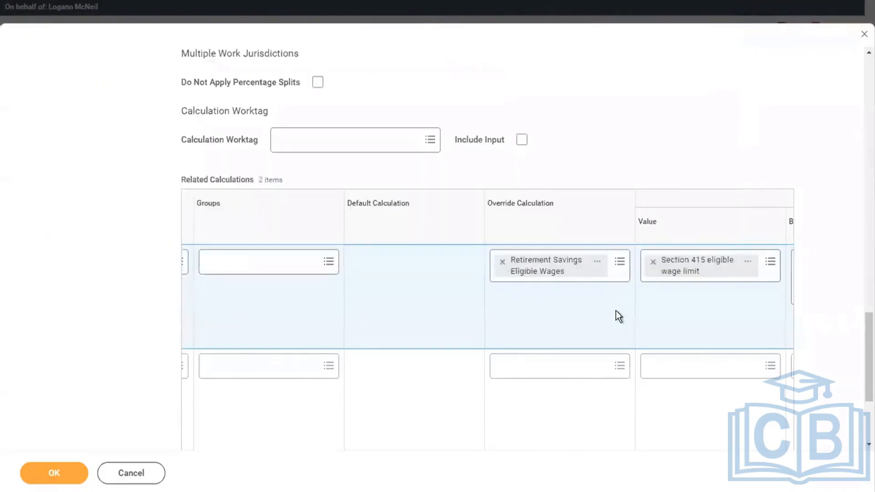
Set the first related calculation row to Display Current and check its Result box
{"action": "scroll", "coordinate": [616, 310], "scroll_direction": "right", "scroll_amount": 8}
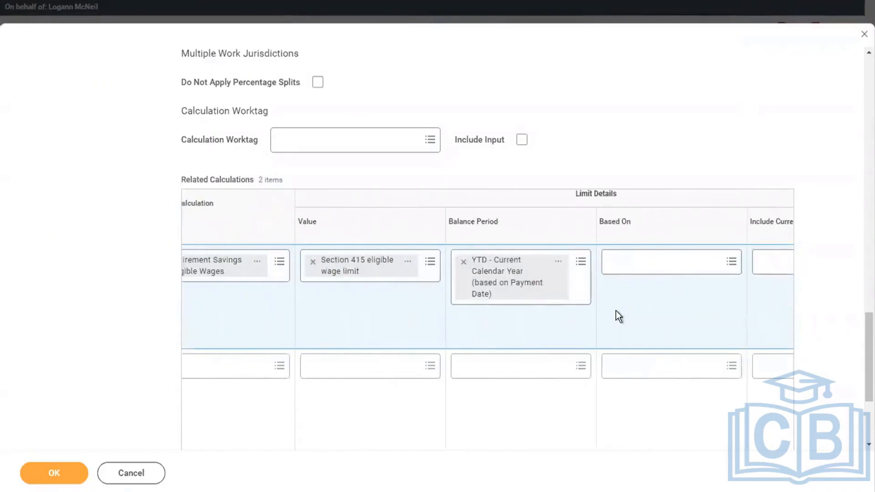
{"action": "scroll", "coordinate": [616, 310], "scroll_direction": "right", "scroll_amount": 8}
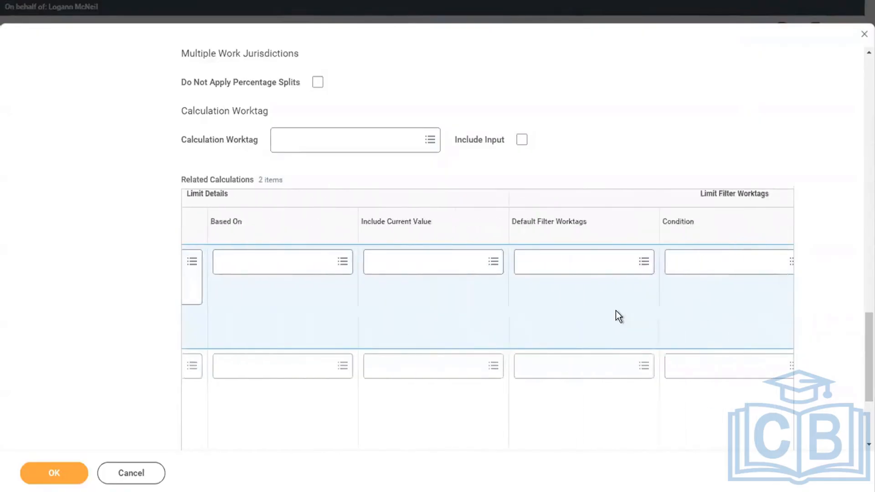
{"action": "scroll", "coordinate": [616, 310], "scroll_direction": "right", "scroll_amount": 2}
{"action": "scroll", "coordinate": [616, 311], "scroll_direction": "right", "scroll_amount": 10}
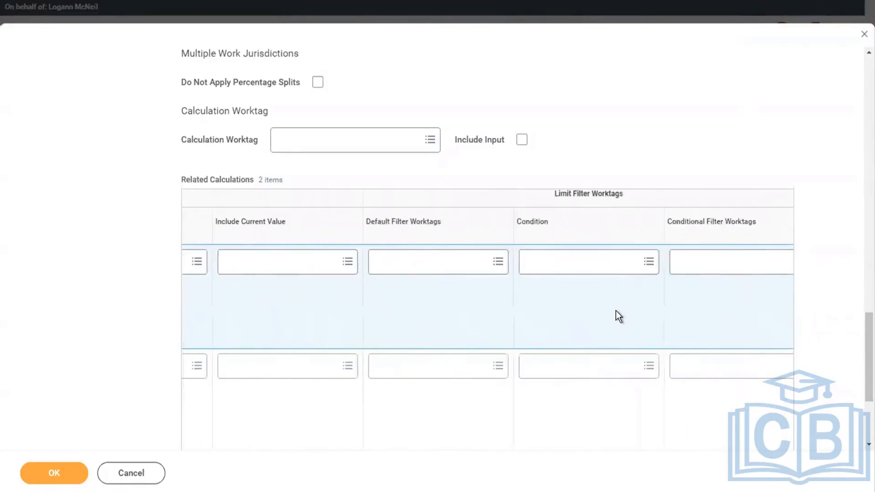
{"action": "scroll", "coordinate": [616, 311], "scroll_direction": "right", "scroll_amount": 9}
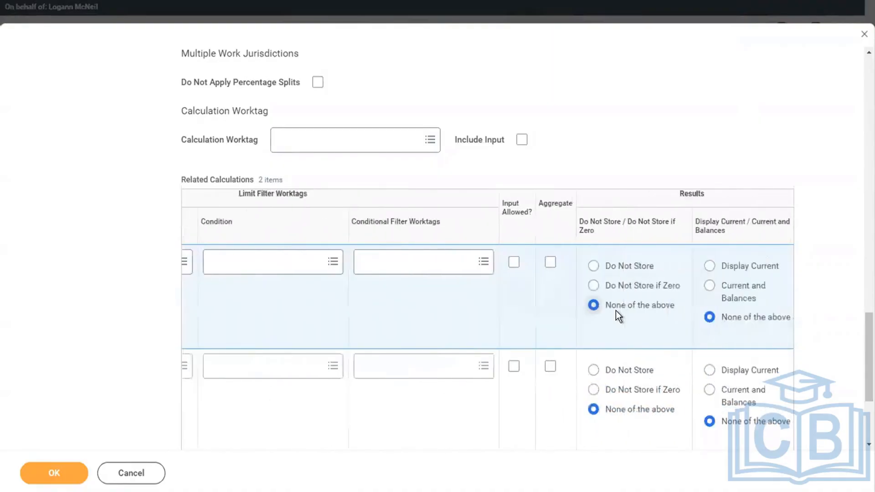
{"action": "scroll", "coordinate": [616, 310], "scroll_direction": "right", "scroll_amount": 1}
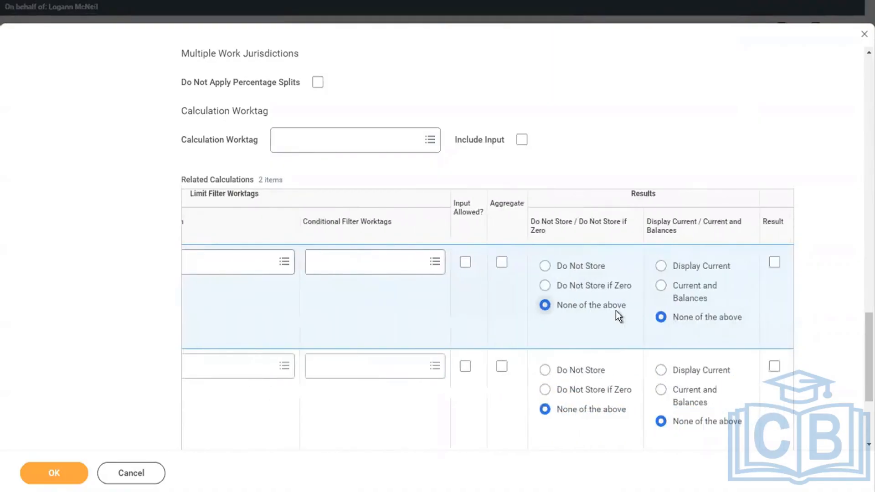
{"action": "scroll", "coordinate": [616, 310], "scroll_direction": "right", "scroll_amount": 1}
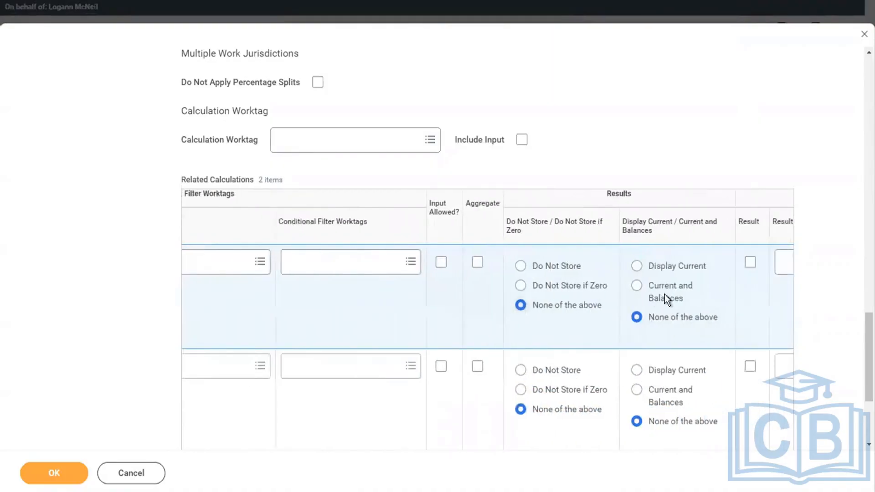
{"action": "left_click", "coordinate": [637, 267]}
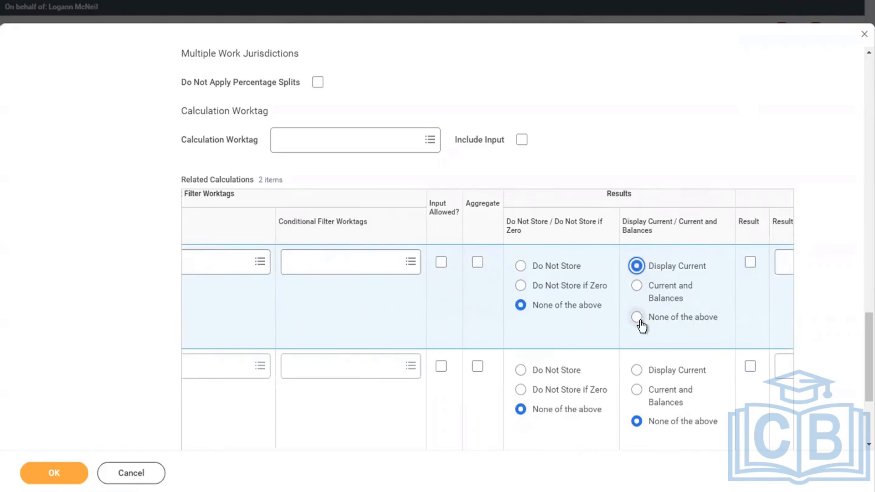
{"action": "left_click", "coordinate": [750, 262]}
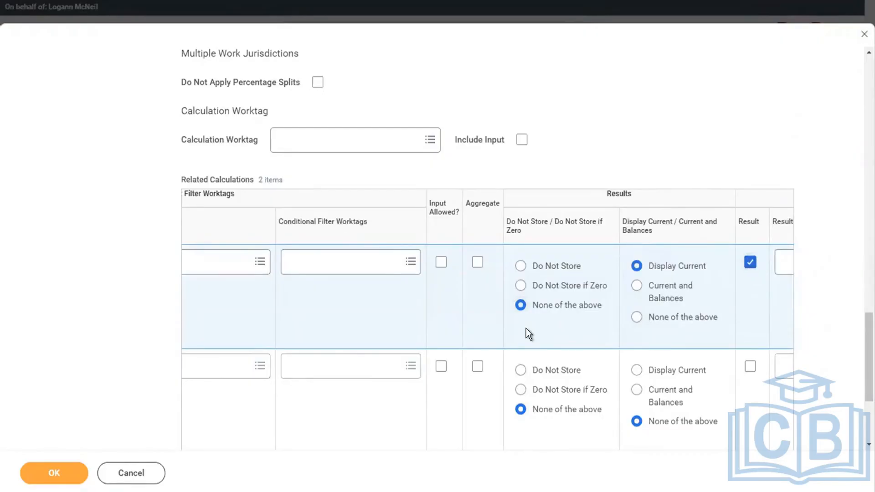
{"action": "scroll", "coordinate": [526, 328], "scroll_direction": "left", "scroll_amount": 10}
{"action": "scroll", "coordinate": [526, 328], "scroll_direction": "left", "scroll_amount": 10}
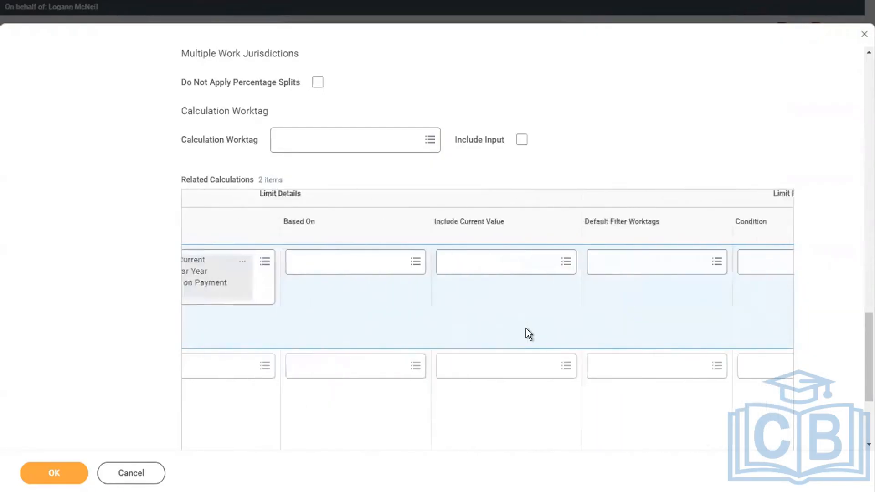
{"action": "scroll", "coordinate": [526, 328], "scroll_direction": "left", "scroll_amount": 1}
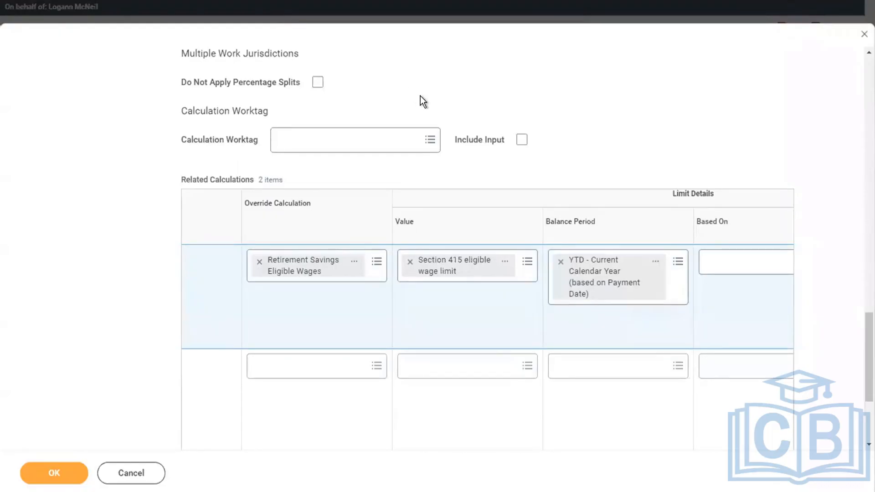
{"action": "scroll", "coordinate": [420, 95], "scroll_direction": "up", "scroll_amount": 7}
{"action": "scroll", "coordinate": [420, 95], "scroll_direction": "up", "scroll_amount": 8}
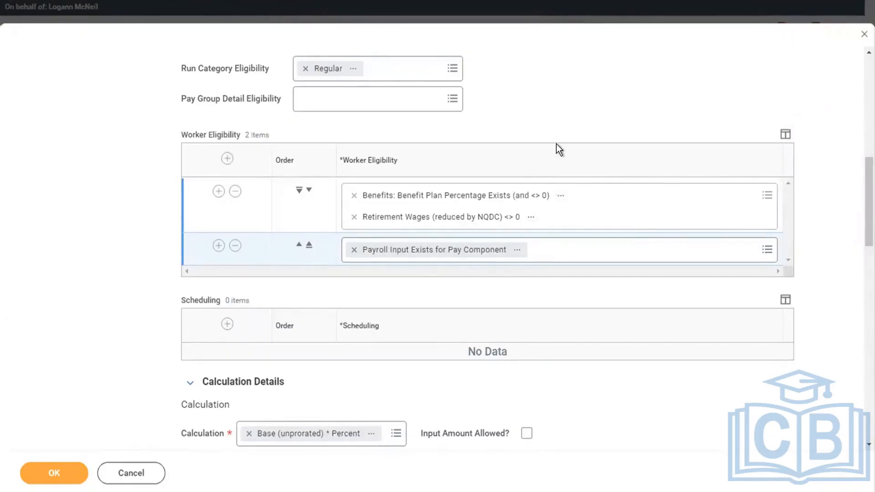
{"action": "scroll", "coordinate": [556, 144], "scroll_direction": "up", "scroll_amount": 3}
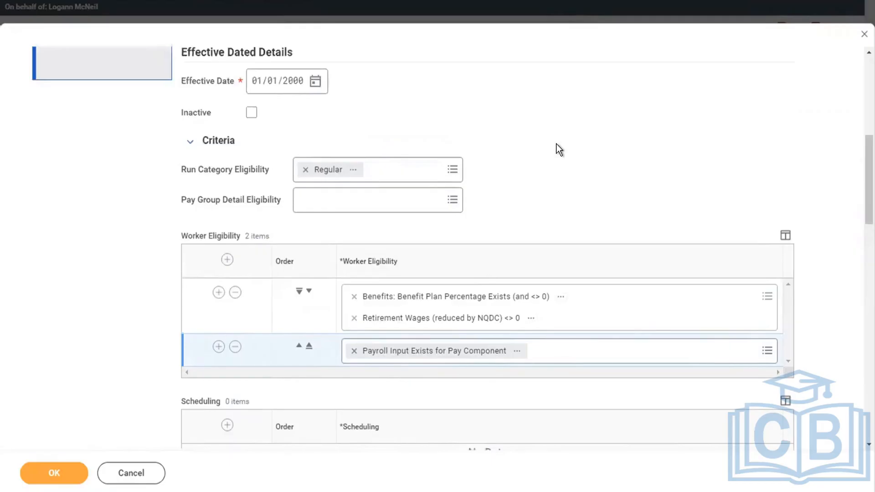
{"action": "scroll", "coordinate": [556, 144], "scroll_direction": "down", "scroll_amount": 5}
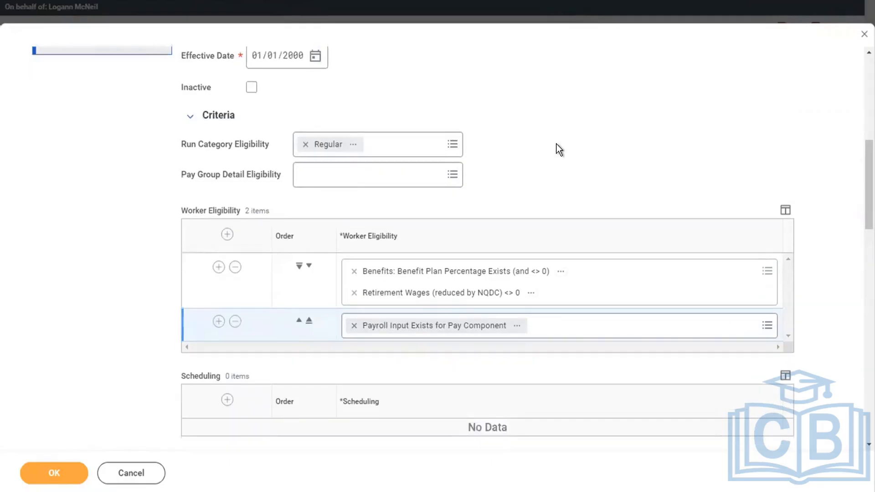
{"action": "scroll", "coordinate": [556, 144], "scroll_direction": "down", "scroll_amount": 3}
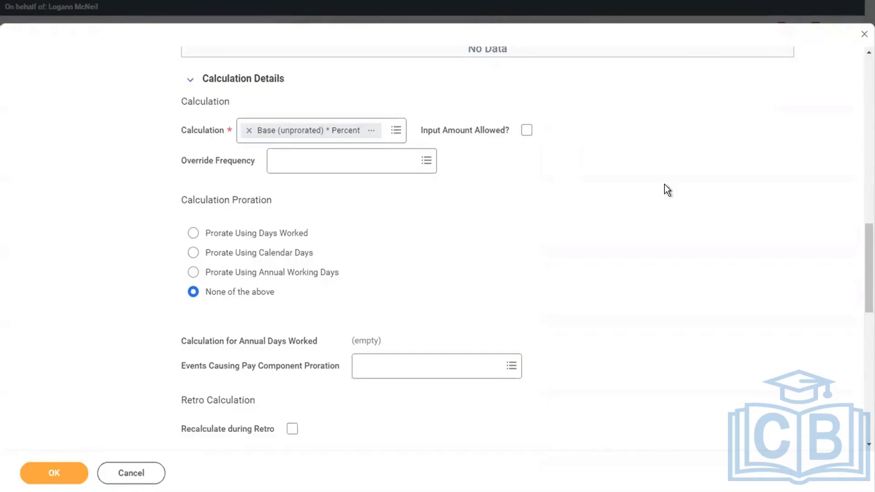
{"action": "scroll", "coordinate": [664, 184], "scroll_direction": "down", "scroll_amount": 4}
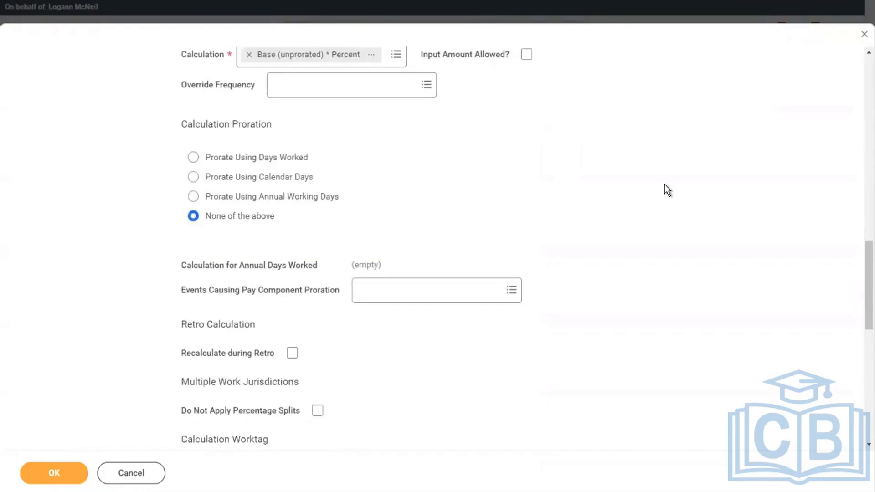
{"action": "scroll", "coordinate": [664, 184], "scroll_direction": "down", "scroll_amount": 1}
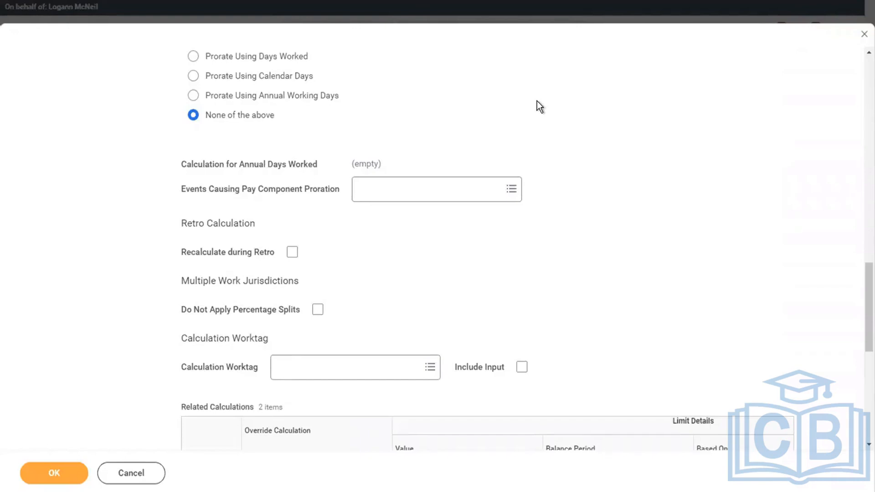
{"action": "scroll", "coordinate": [536, 100], "scroll_direction": "down", "scroll_amount": 8}
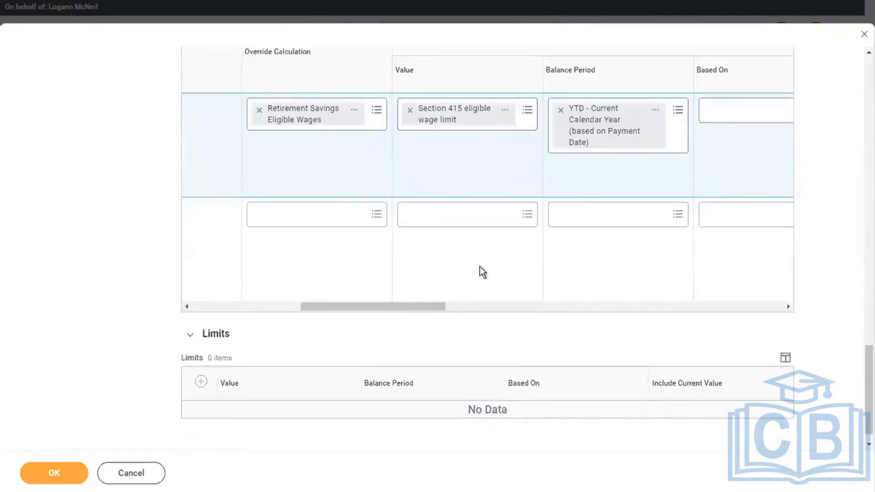
Set the second row's related calculation to Percent
{"action": "left_click", "coordinate": [256, 306]}
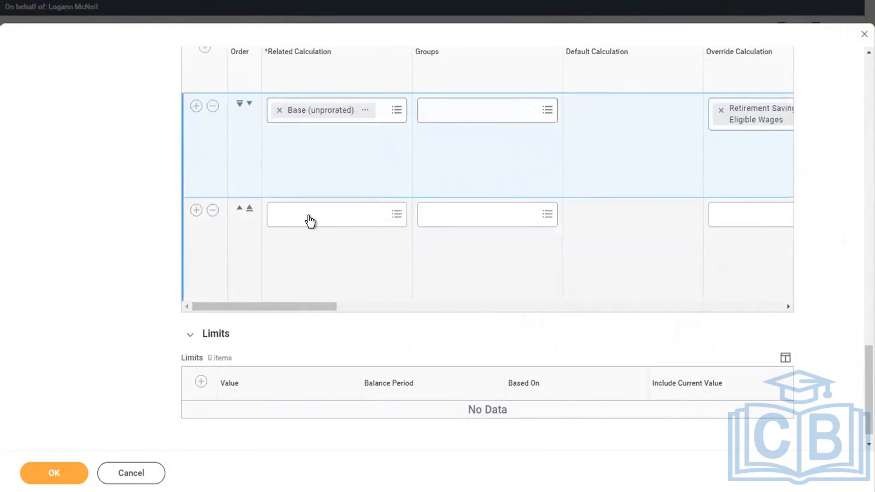
{"action": "left_click", "coordinate": [309, 216]}
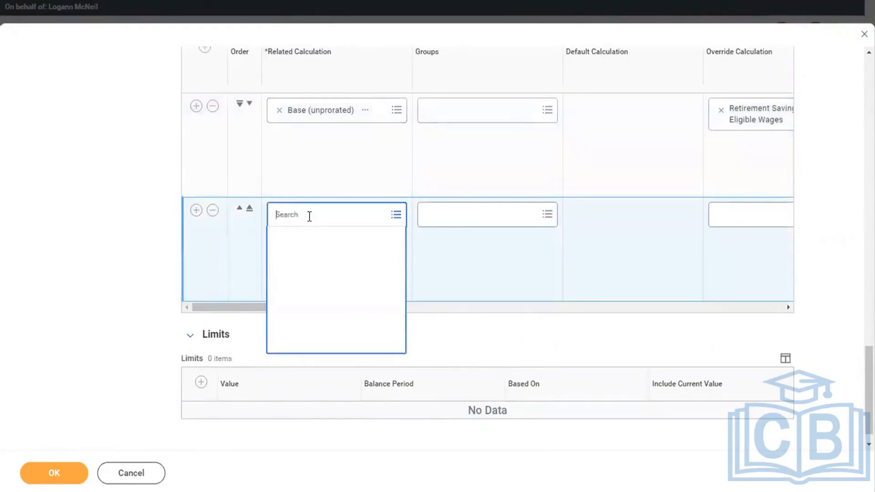
{"action": "type", "text": "percent"}
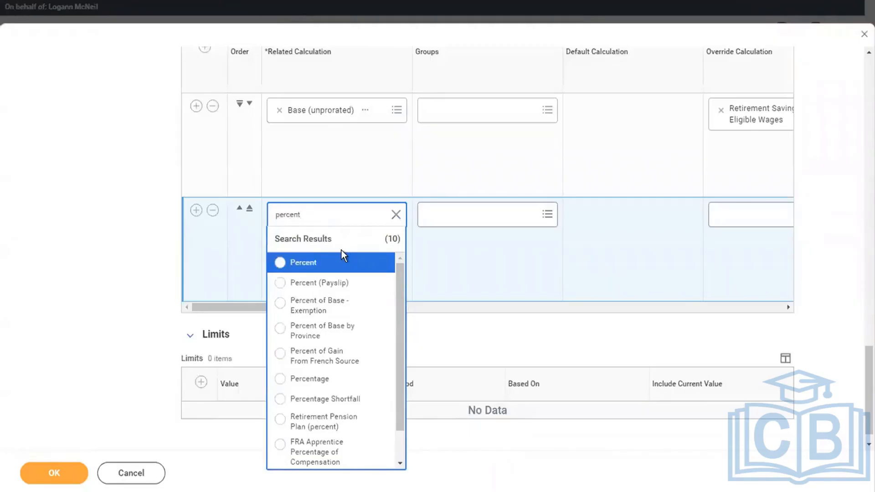
{"action": "left_click", "coordinate": [327, 262]}
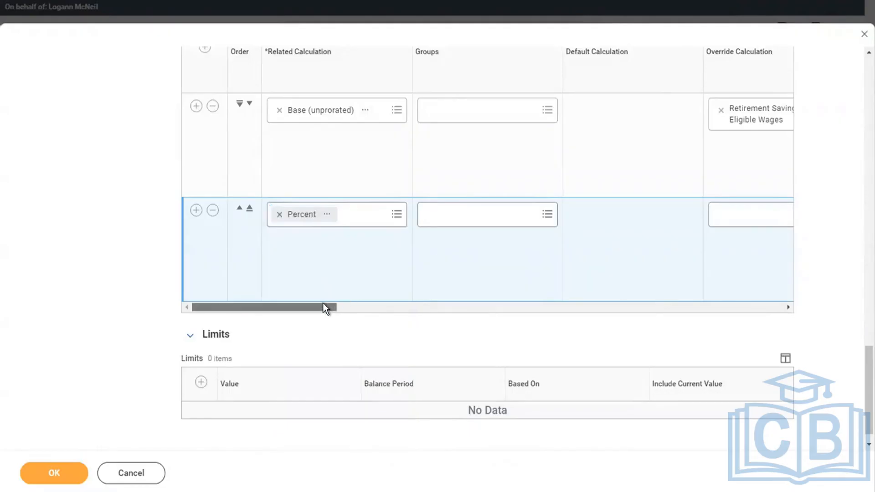
{"action": "left_click_drag", "start_coordinate": [324, 306], "coordinate": [380, 307]}
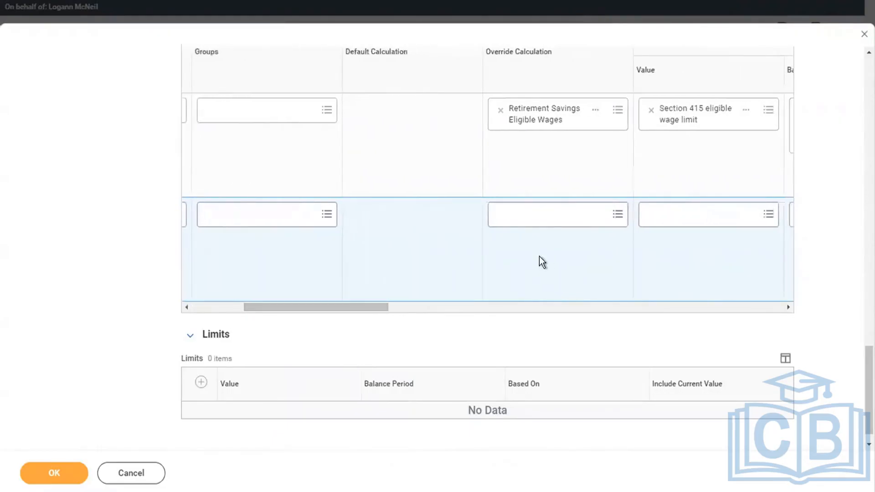
Give the Percent row the override calculation Benefits: Benefit Plan Percentage
{"action": "left_click", "coordinate": [521, 221]}
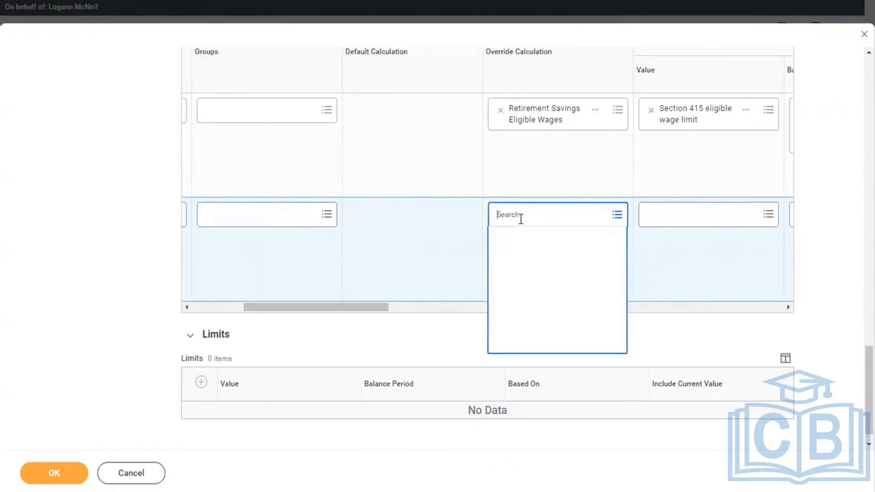
{"action": "type", "text": "benefit"}
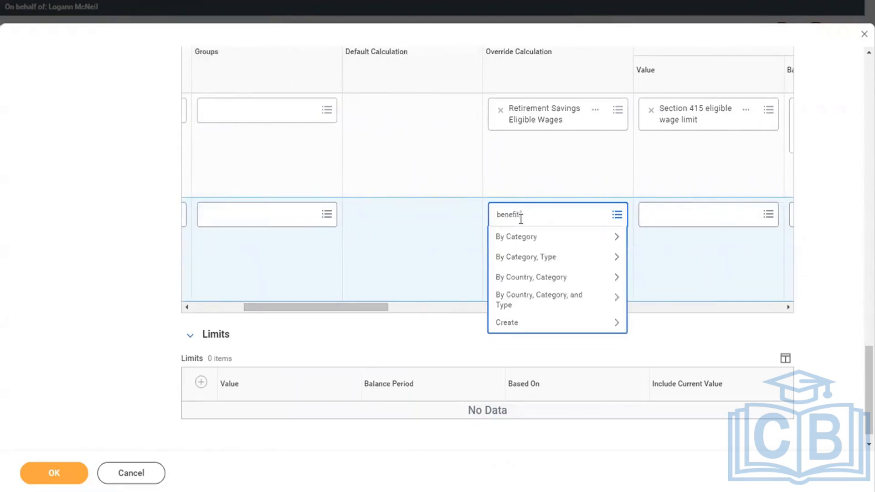
{"action": "type", "text": " percen"}
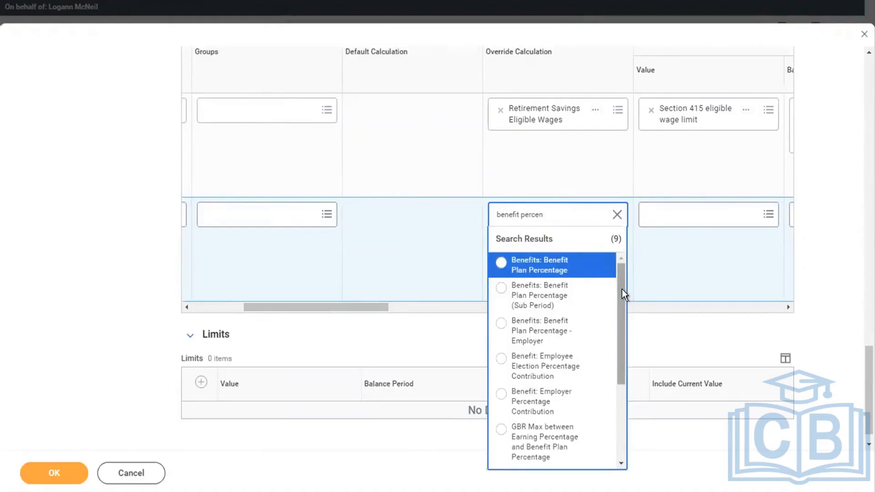
{"action": "left_click_drag", "start_coordinate": [622, 289], "coordinate": [616, 411]}
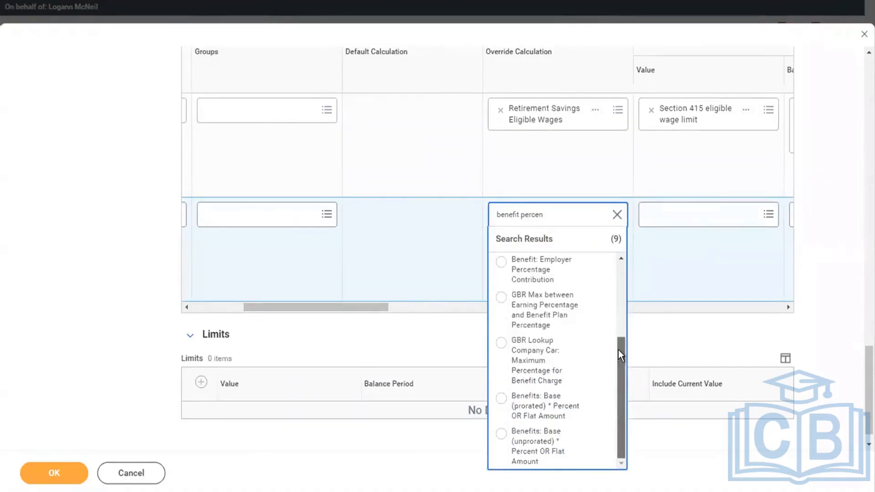
{"action": "left_click_drag", "start_coordinate": [618, 349], "coordinate": [620, 311]}
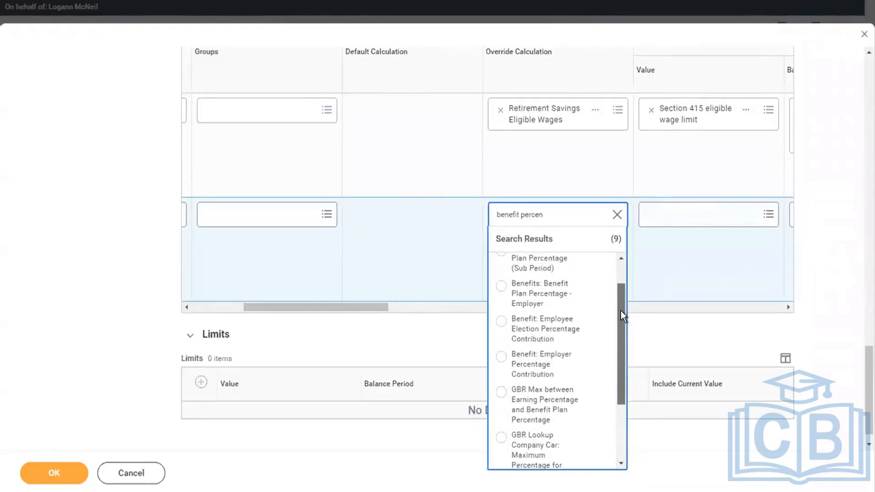
{"action": "left_click_drag", "start_coordinate": [620, 311], "coordinate": [621, 286]}
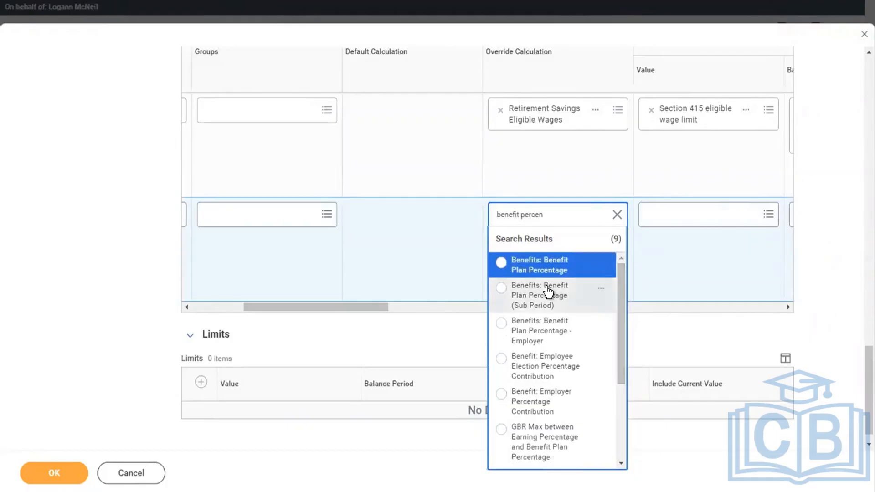
{"action": "left_click", "coordinate": [532, 271]}
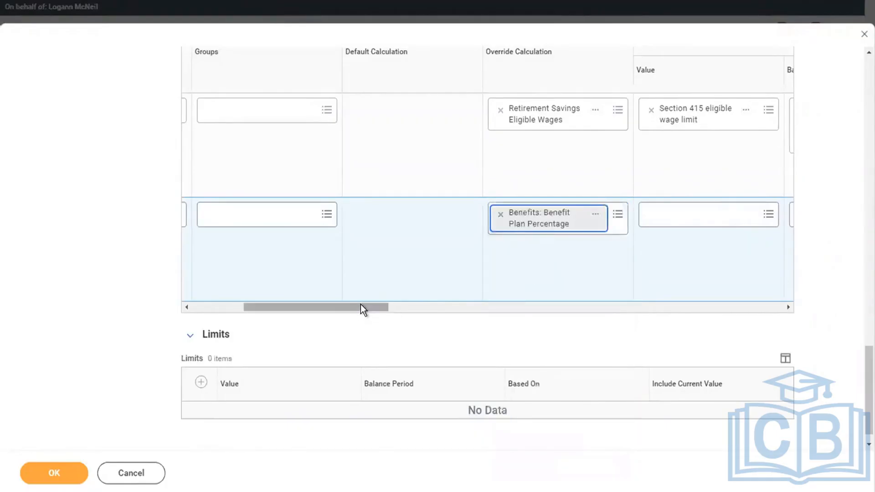
{"action": "left_click_drag", "start_coordinate": [360, 309], "coordinate": [619, 292]}
{"action": "left_click_drag", "start_coordinate": [716, 290], "coordinate": [718, 287]}
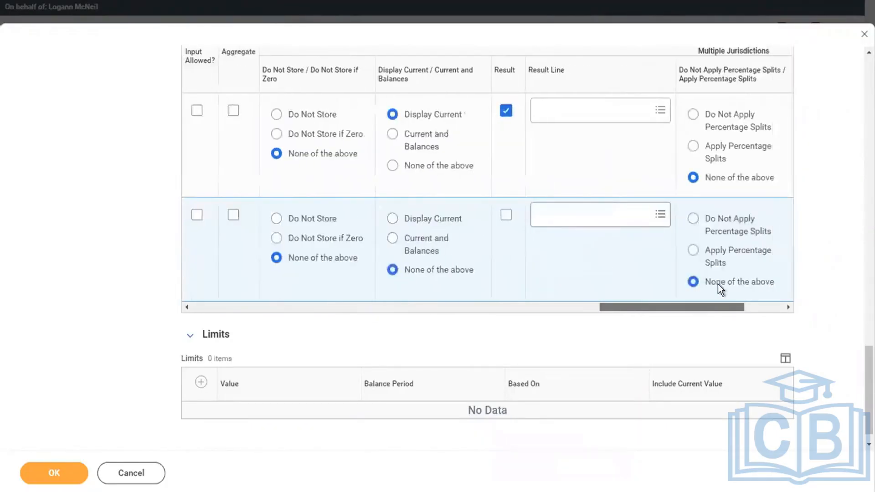
Mark the Percent row as a result and review both rows' override calculations
{"action": "left_click", "coordinate": [504, 216]}
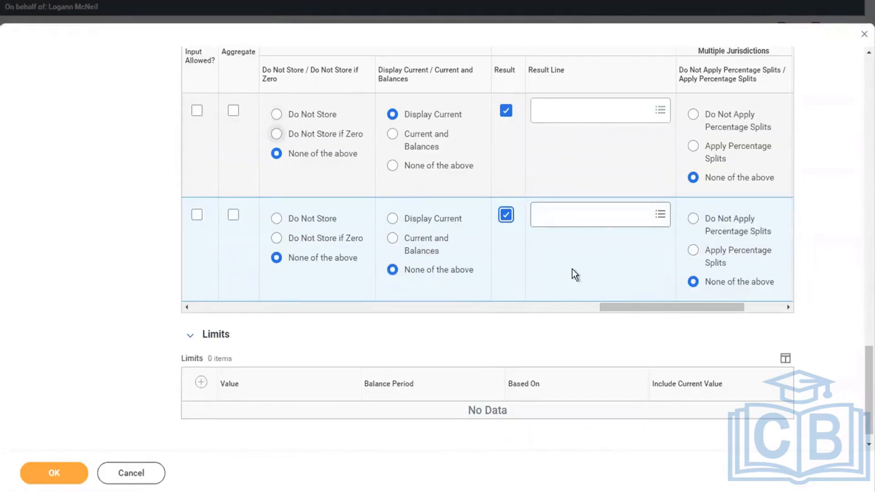
{"action": "left_click_drag", "start_coordinate": [608, 304], "coordinate": [783, 272]}
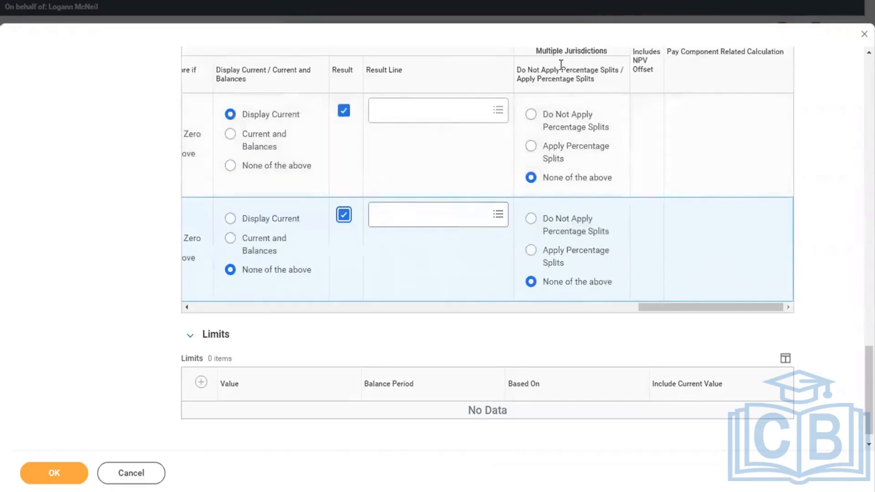
{"action": "left_click_drag", "start_coordinate": [680, 305], "coordinate": [178, 305]}
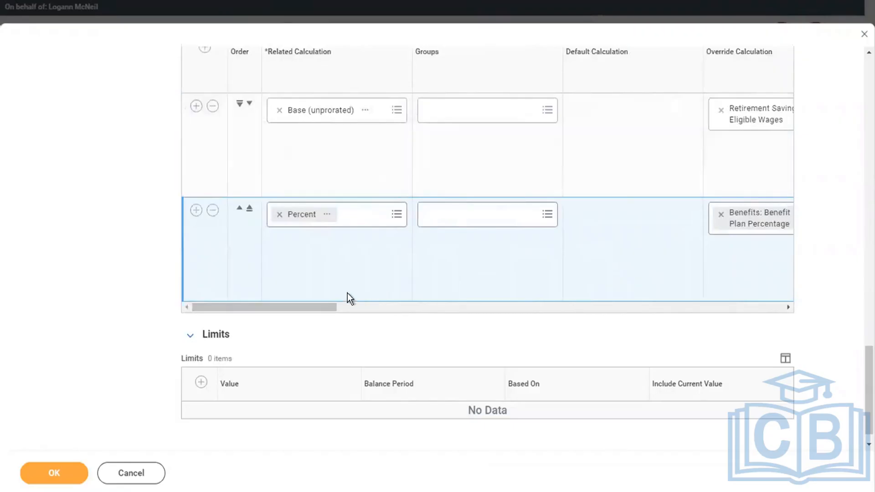
{"action": "left_click_drag", "start_coordinate": [318, 306], "coordinate": [458, 305]}
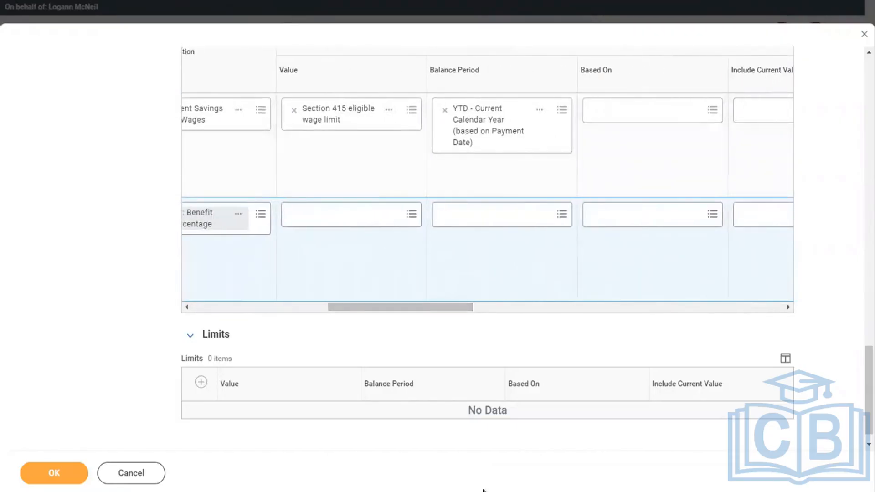
{"action": "left_click_drag", "start_coordinate": [362, 313], "coordinate": [146, 297]}
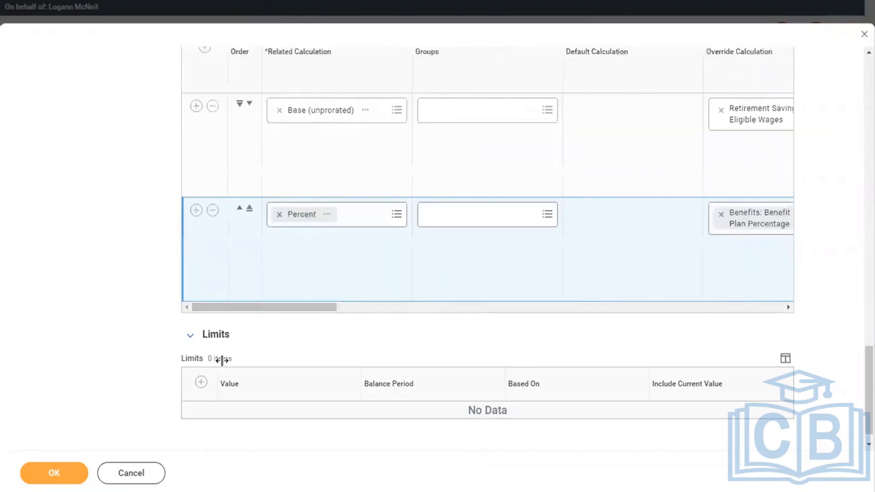
Add a limit row using Elective Deferral Annual Limit for 401(k), 403(b), 457(b) and 408(k) SEP Plans
{"action": "left_click", "coordinate": [201, 382]}
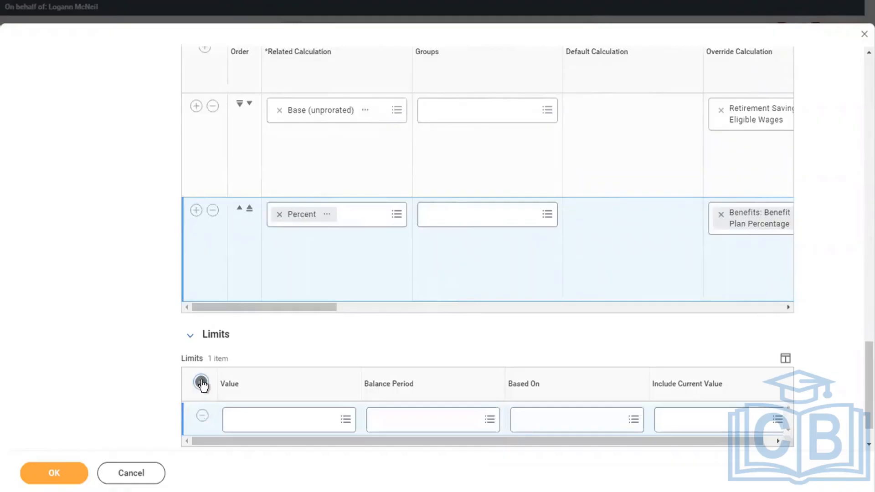
{"action": "left_click", "coordinate": [279, 422]}
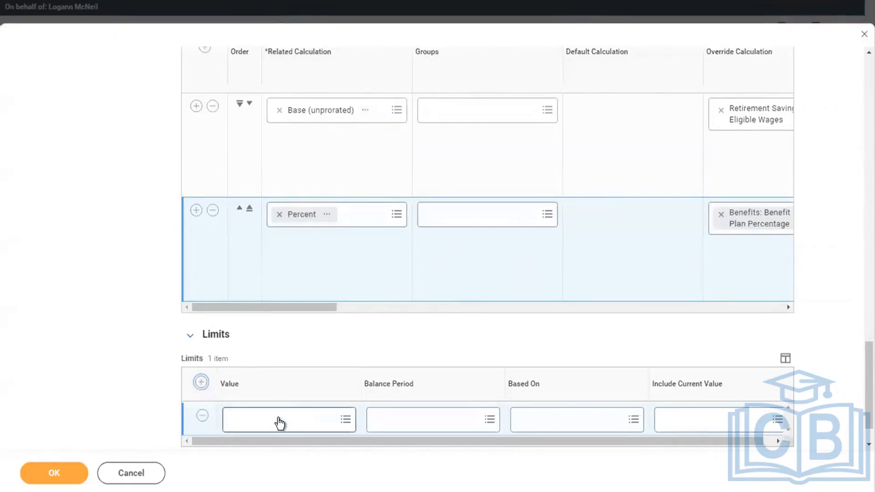
{"action": "left_click", "coordinate": [278, 418]}
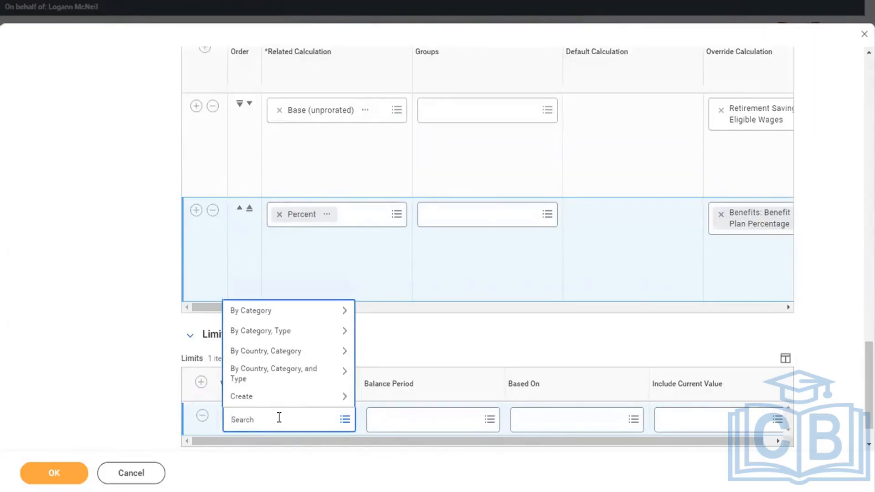
{"action": "type", "text": "elective def"}
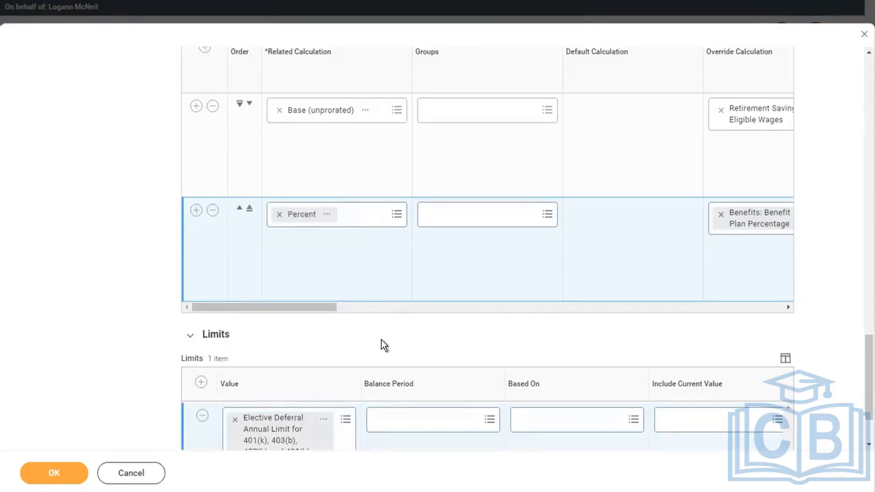
{"action": "scroll", "coordinate": [376, 336], "scroll_direction": "down", "scroll_amount": 1}
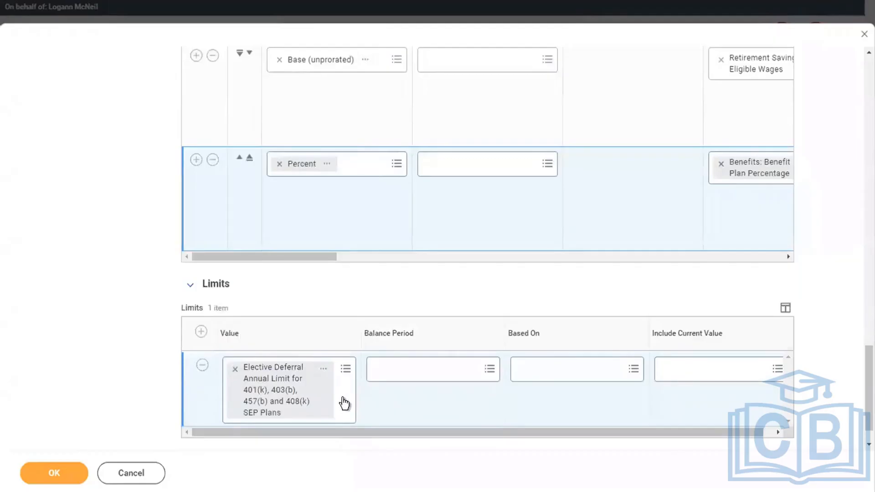
{"action": "left_click", "coordinate": [323, 376]}
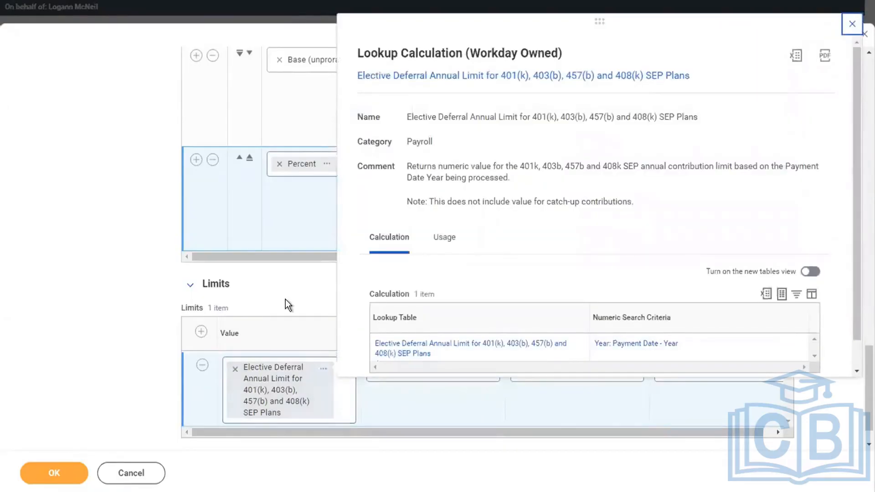
Close the Lookup Calculation details popup for the Elective Deferral limit
{"action": "left_click", "coordinate": [370, 4]}
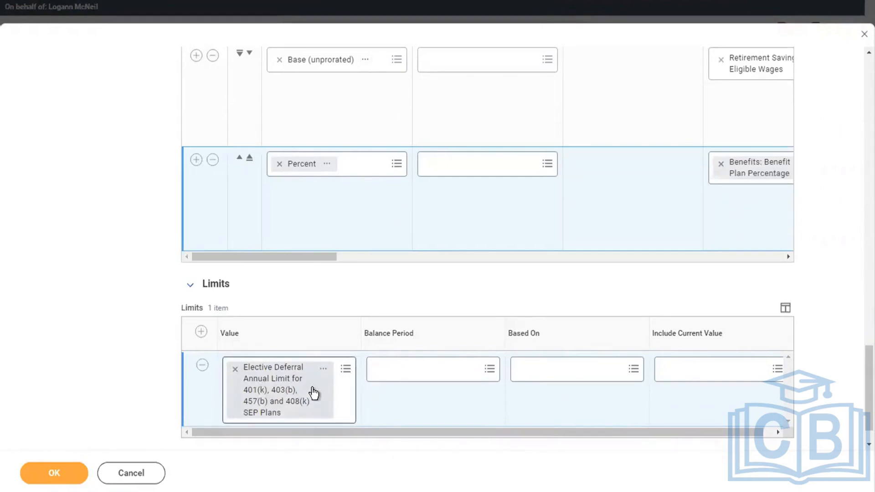
Search 'ytd' and set the limit's Balance Period to YTD - Current Calendar Year (based on Payment Date)
{"action": "left_click", "coordinate": [408, 365]}
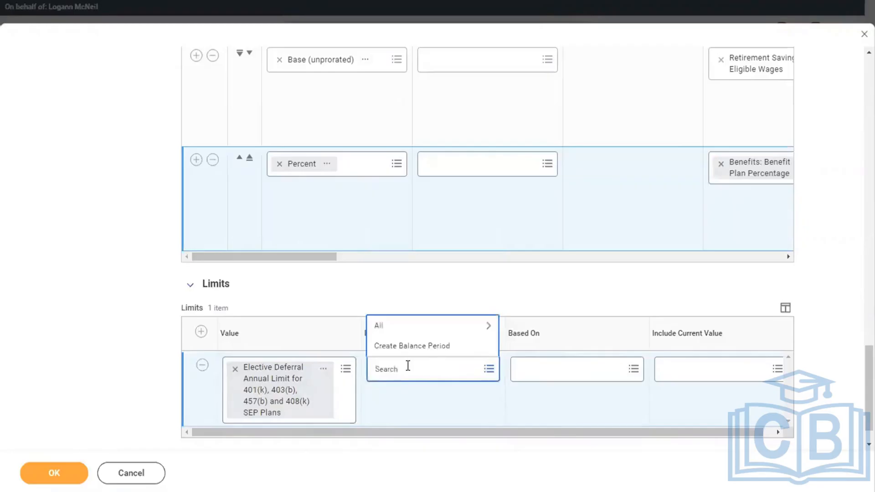
{"action": "type", "text": "ytd"}
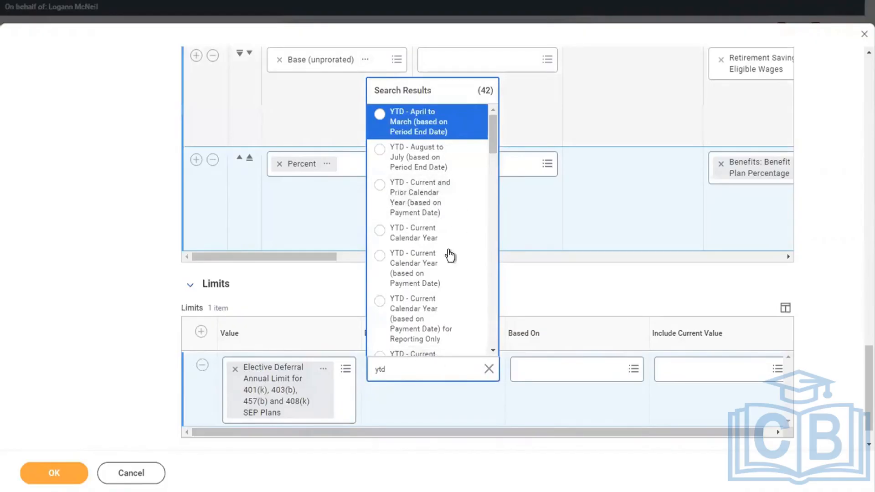
{"action": "left_click", "coordinate": [425, 274]}
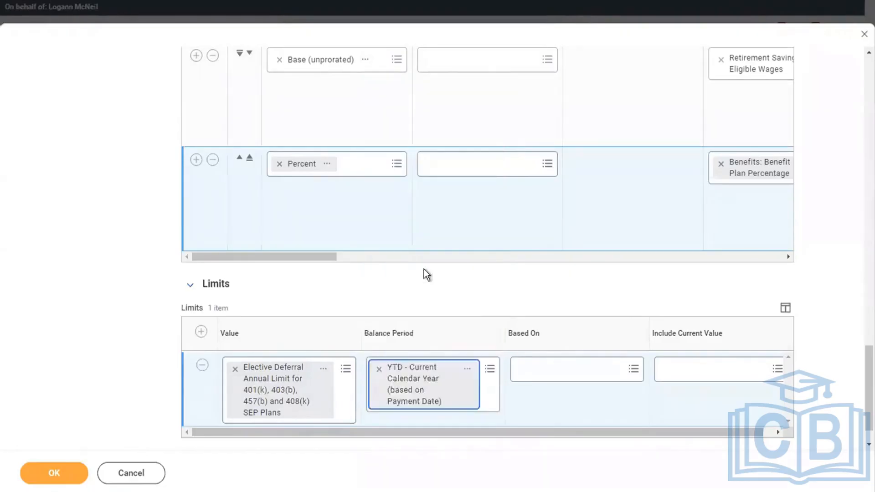
{"action": "left_click", "coordinate": [553, 414]}
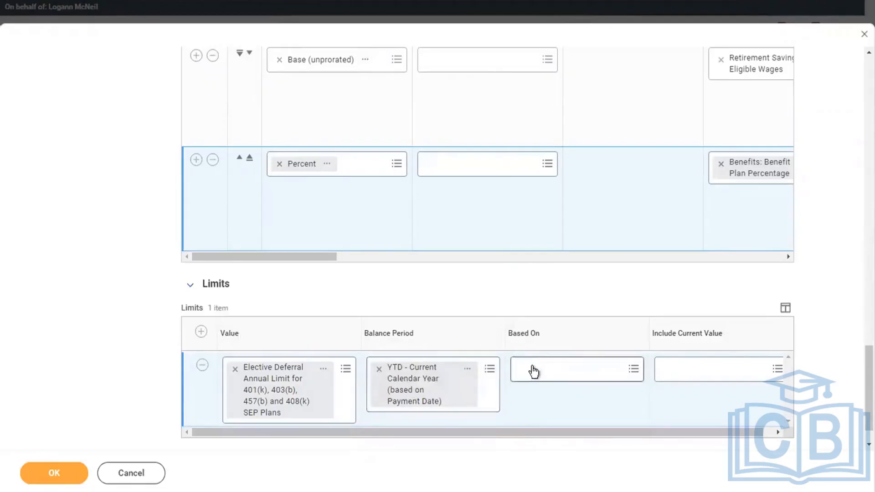
{"action": "left_click_drag", "start_coordinate": [556, 433], "coordinate": [646, 431]}
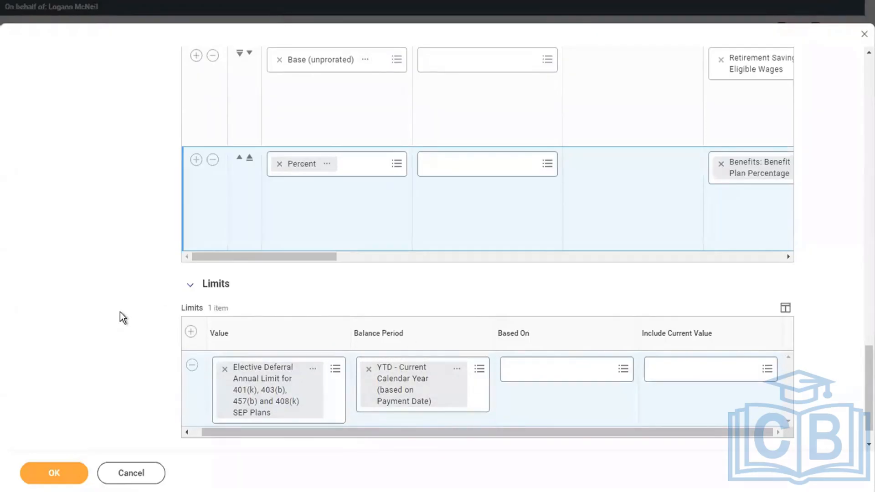
On the Non-Effective Dated tab, search Groups for 'pre tax', then switch to the presentation slides
{"action": "scroll", "coordinate": [120, 312], "scroll_direction": "up", "scroll_amount": 10}
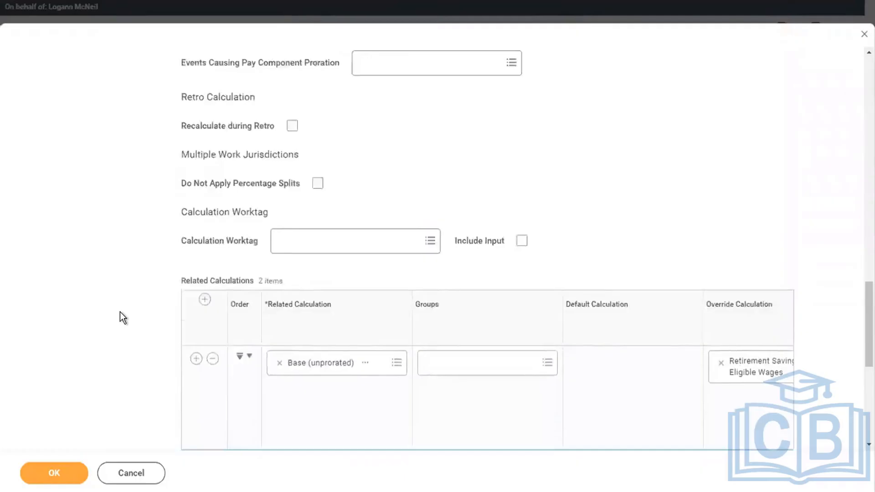
{"action": "scroll", "coordinate": [119, 311], "scroll_direction": "up", "scroll_amount": 10}
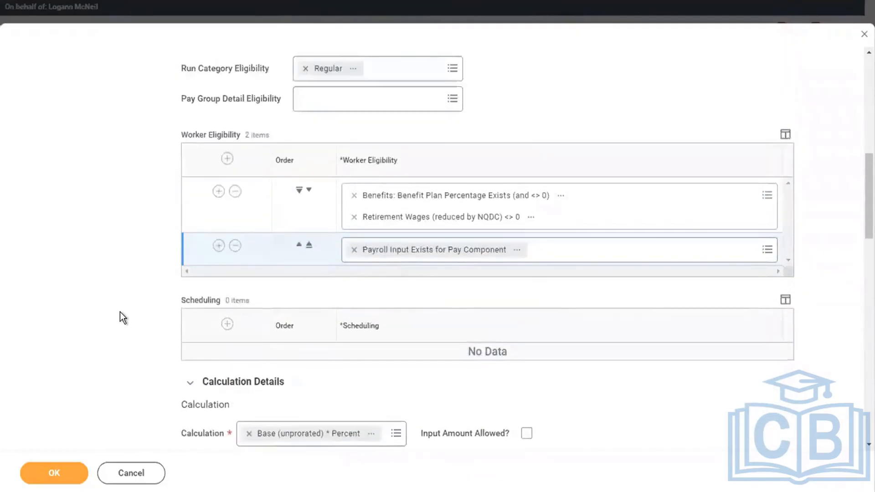
{"action": "scroll", "coordinate": [119, 312], "scroll_direction": "up", "scroll_amount": 5}
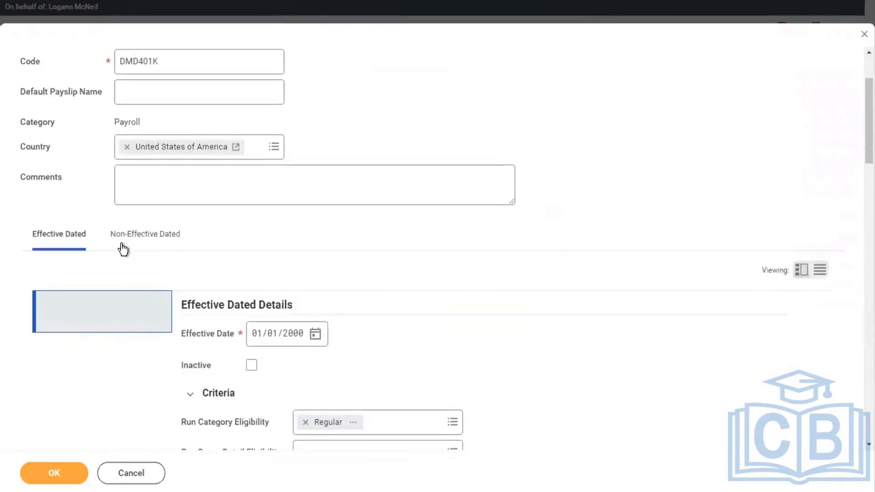
{"action": "left_click", "coordinate": [123, 248]}
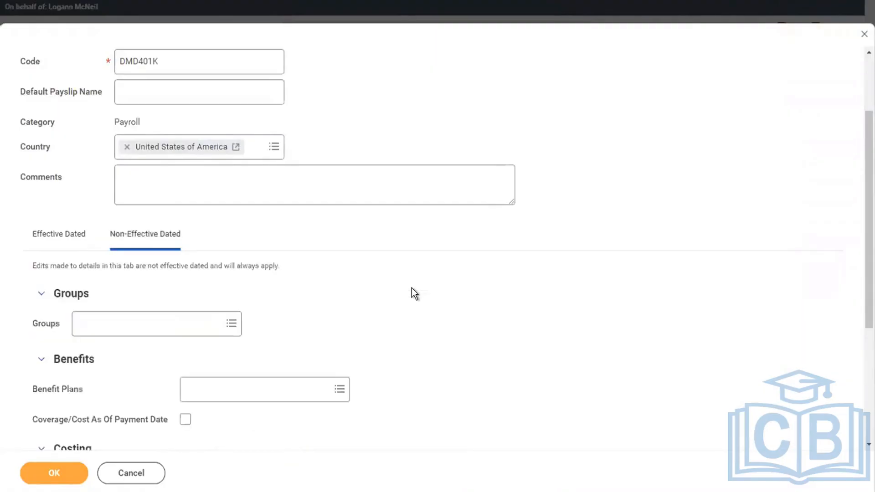
{"action": "scroll", "coordinate": [412, 288], "scroll_direction": "down", "scroll_amount": 3}
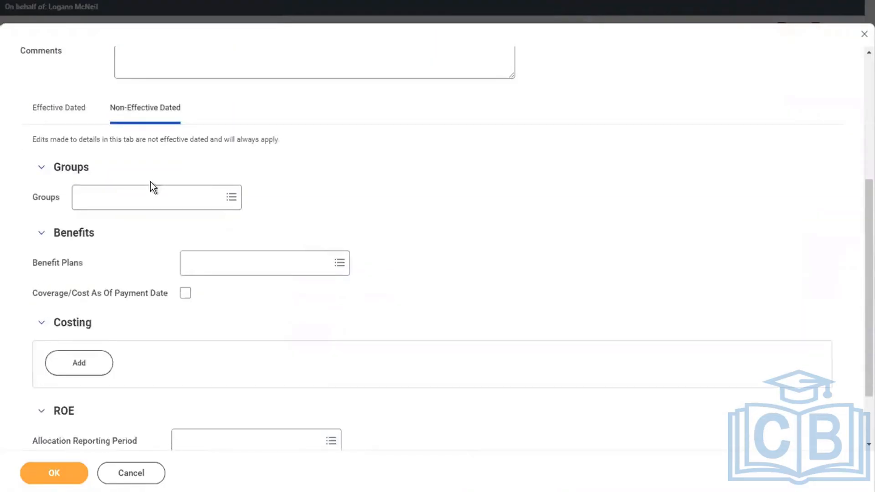
{"action": "left_click", "coordinate": [118, 196]}
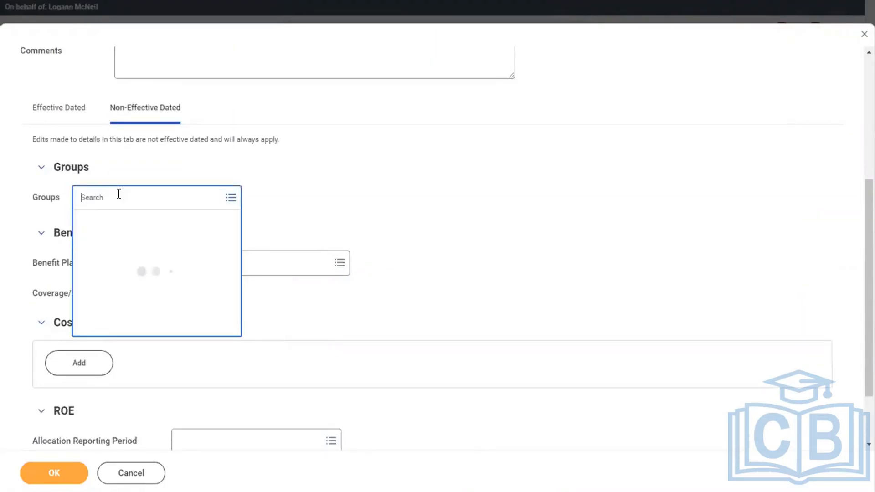
{"action": "type", "text": "pre t"}
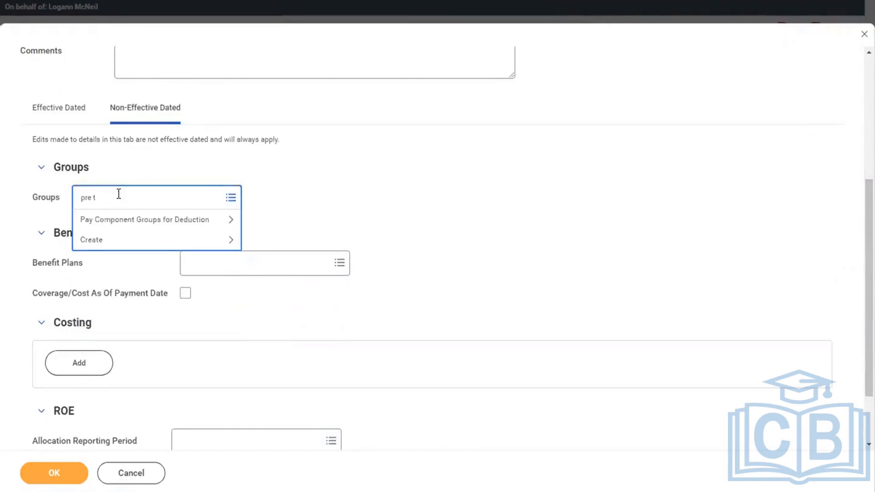
{"action": "type", "text": "ax"}
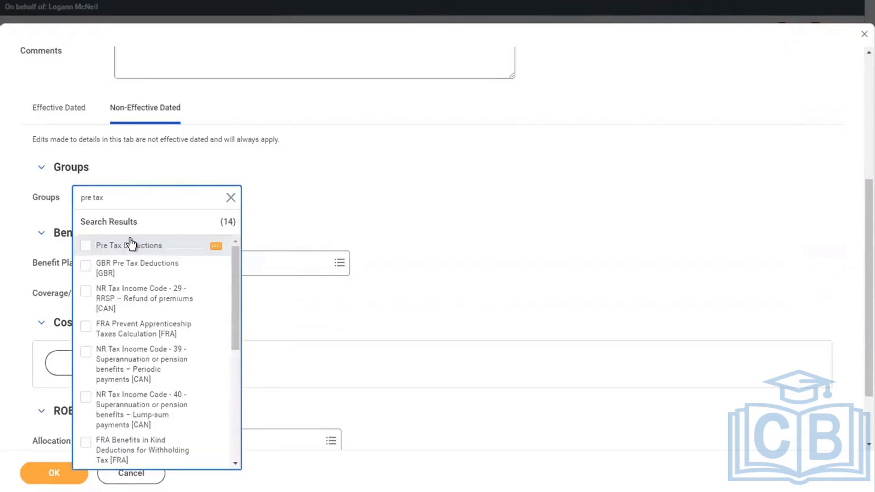
{"action": "key", "text": "ctrl+Left"}
{"action": "key", "text": "ctrl+Right"}
{"action": "key", "text": "ctrl+Right"}
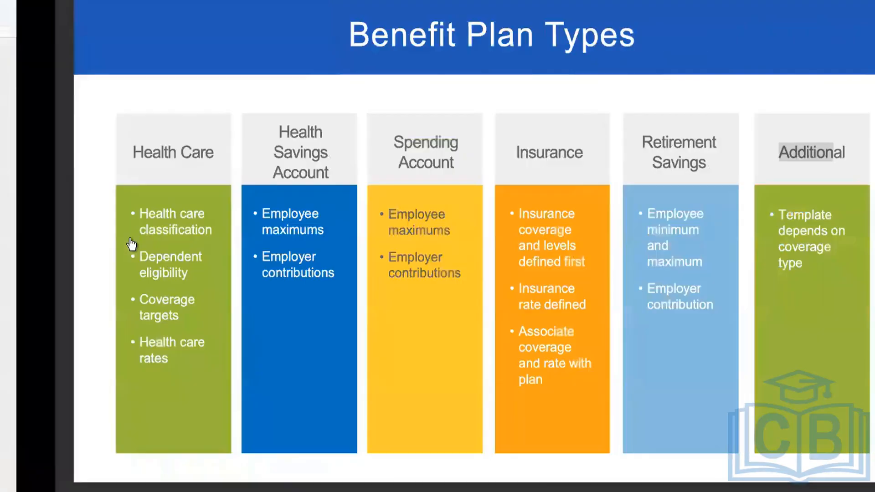
In the Word notes, add an employee's example line: 10000 - 3000 = 7000 *13/100 = 910
{"action": "key", "text": "ctrl+Left"}
{"action": "left_click", "coordinate": [248, 202]}
{"action": "key", "text": "Return"}
{"action": "key", "text": "Return"}
{"action": "key", "text": "Return"}
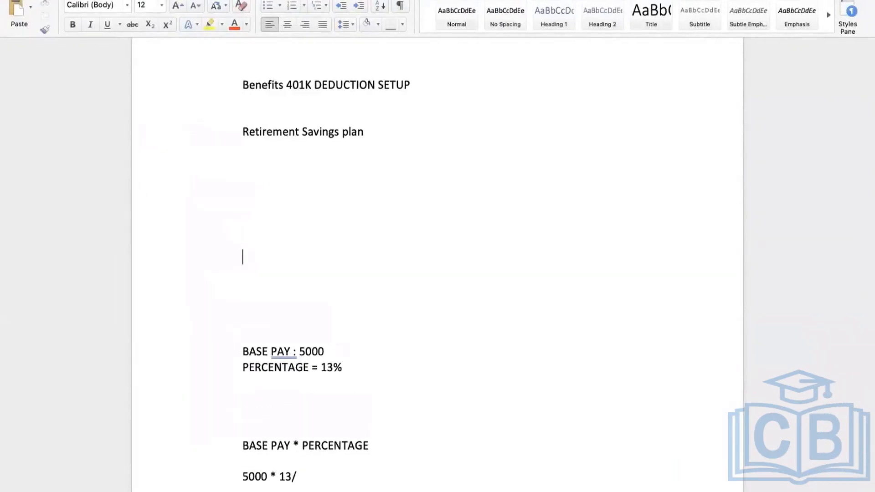
{"action": "key", "text": "Return"}
{"action": "key", "text": "Return"}
{"action": "key", "text": "Return"}
{"action": "key", "text": "Return"}
{"action": "key", "text": "Return"}
{"action": "key", "text": "Return"}
{"action": "key", "text": "Return"}
{"action": "key", "text": "Return"}
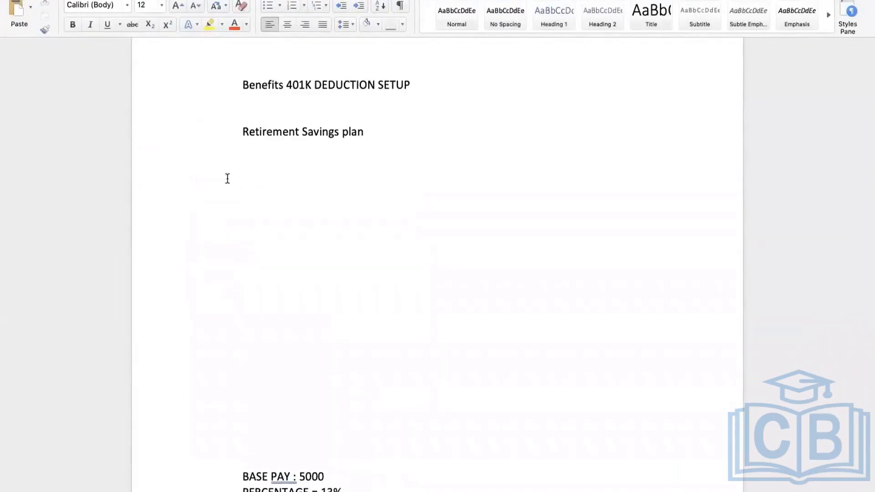
{"action": "left_click", "coordinate": [231, 245]}
{"action": "type", "text": "JOHN : 5000"}
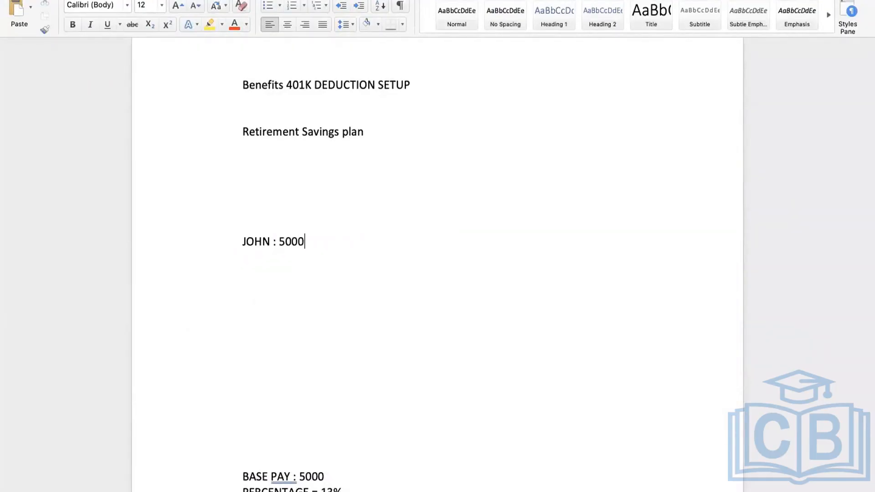
{"action": "key", "text": "BackSpace"}
{"action": "key", "text": "BackSpace"}
{"action": "key", "text": "BackSpace"}
{"action": "key", "text": "BackSpace"}
{"action": "key", "text": "BackSpace"}
{"action": "type", "text": "1000"}
{"action": "type", "text": "0"}
{"action": "type", "text": " -"}
{"action": "type", "text": " 3000"}
{"action": "type", "text": " = 7"}
{"action": "type", "text": "00"}
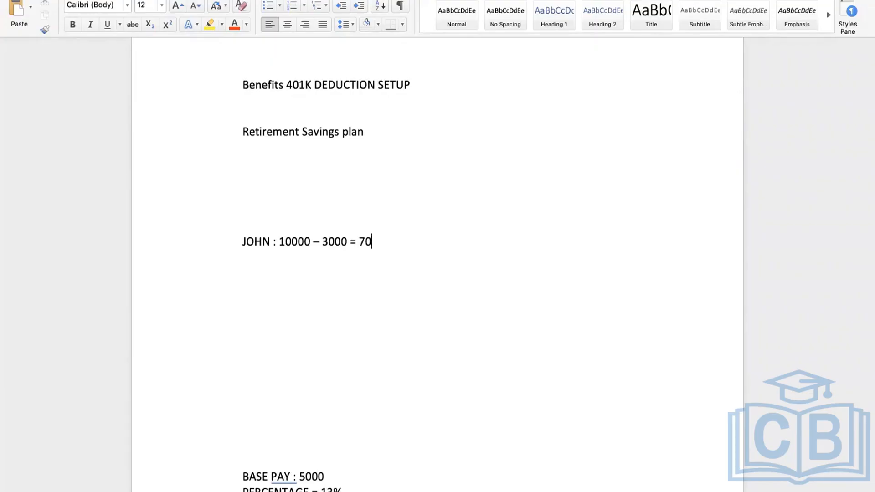
{"action": "type", "text": "0 *13/100"}
{"action": "type", "text": "= 910"}
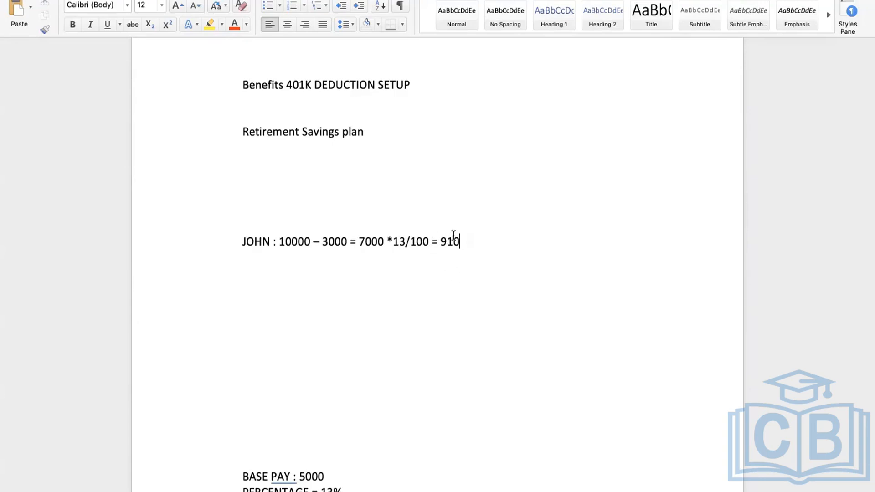
{"action": "double_click", "coordinate": [360, 240]}
{"action": "left_click", "coordinate": [478, 240]}
{"action": "key", "text": "Return"}
{"action": "key", "text": "Return"}
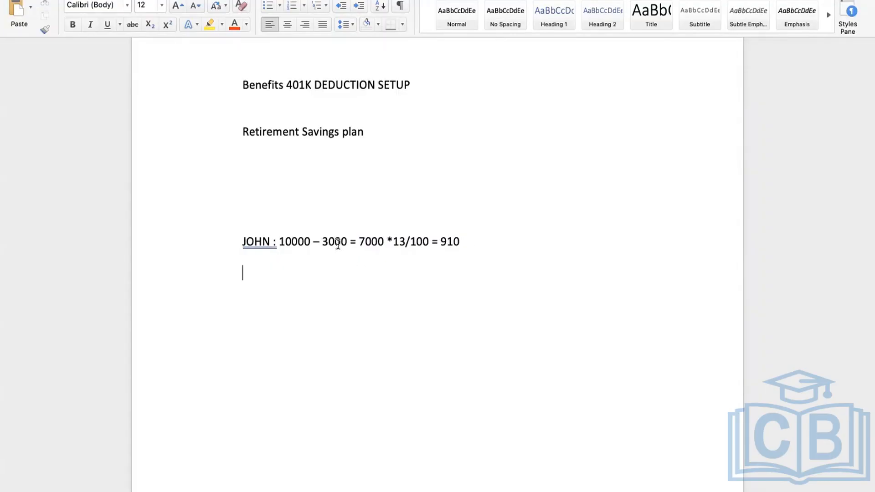
{"action": "left_click", "coordinate": [471, 242]}
{"action": "key", "text": "Return"}
{"action": "key", "text": "Return"}
{"action": "key", "text": "Return"}
{"action": "key", "text": "Return"}
{"action": "type", "text": "JOHN : 10000"}
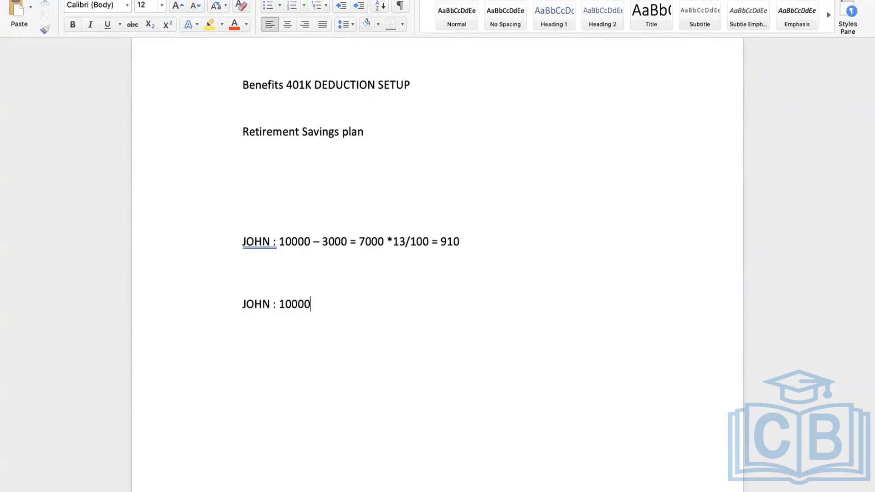
{"action": "type", "text": "- "}
{"action": "type", "text": "1300"}
{"action": "type", "text": " = "}
{"action": "type", "text": "8"}
{"action": "type", "text": "700"}
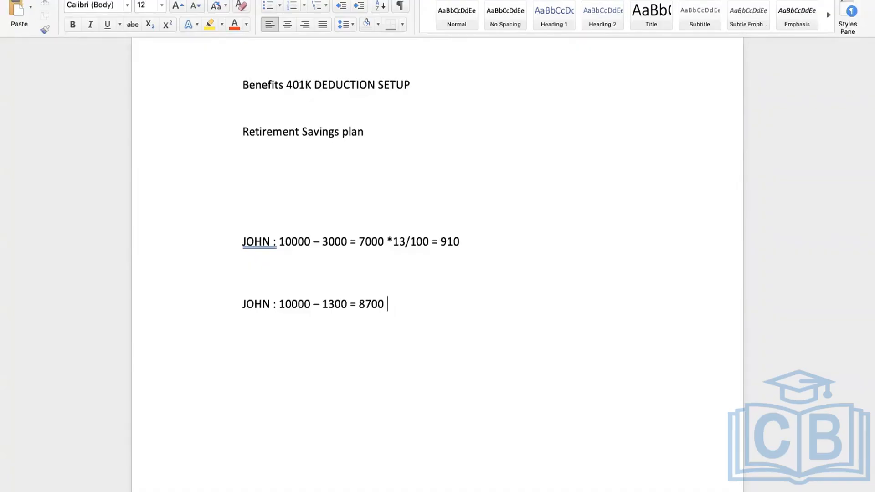
{"action": "type", "text": "2610"}
{"action": "key", "text": "Left"}
{"action": "key", "text": "Left"}
{"action": "key", "text": "Left"}
{"action": "key", "text": "Left"}
{"action": "type", "text": "-"}
{"action": "left_click_drag", "start_coordinate": [423, 304], "coordinate": [396, 302]}
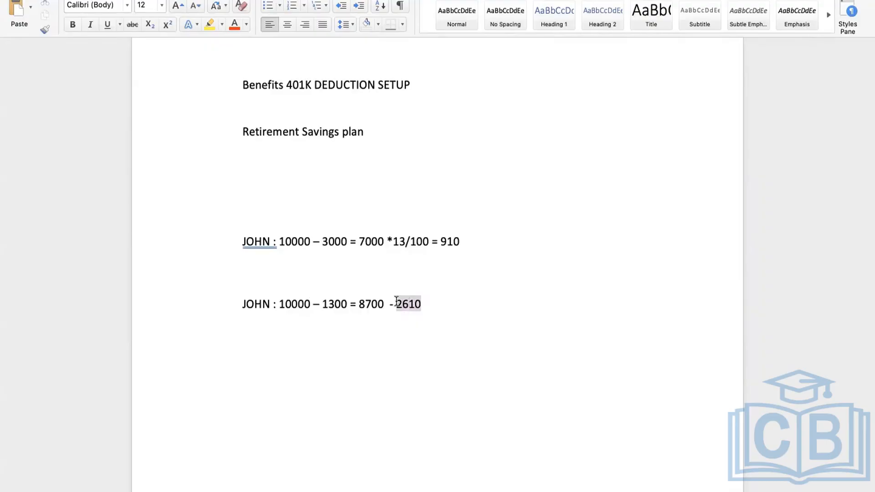
{"action": "left_click_drag", "start_coordinate": [313, 303], "coordinate": [273, 304]}
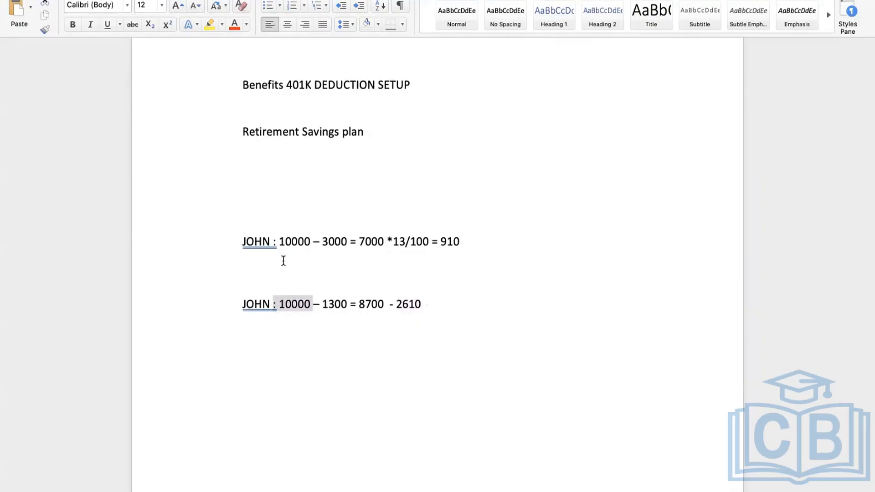
{"action": "left_click_drag", "start_coordinate": [350, 241], "coordinate": [321, 240]}
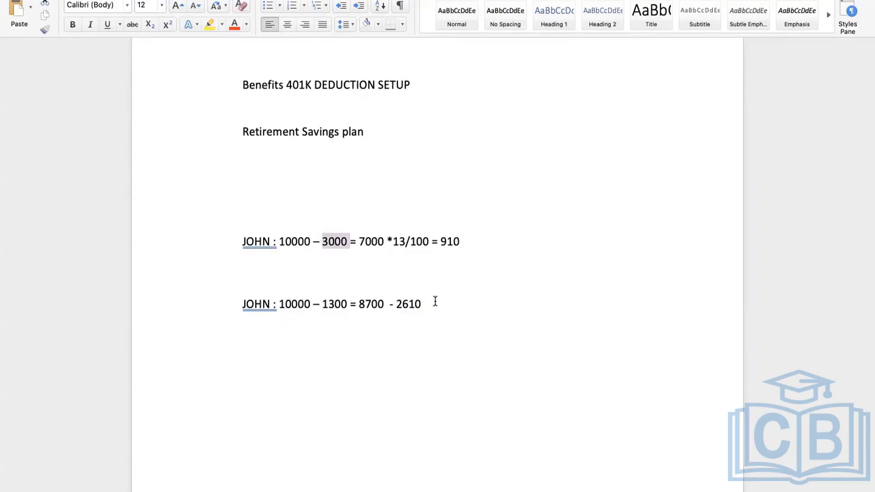
{"action": "left_click_drag", "start_coordinate": [433, 301], "coordinate": [282, 292]}
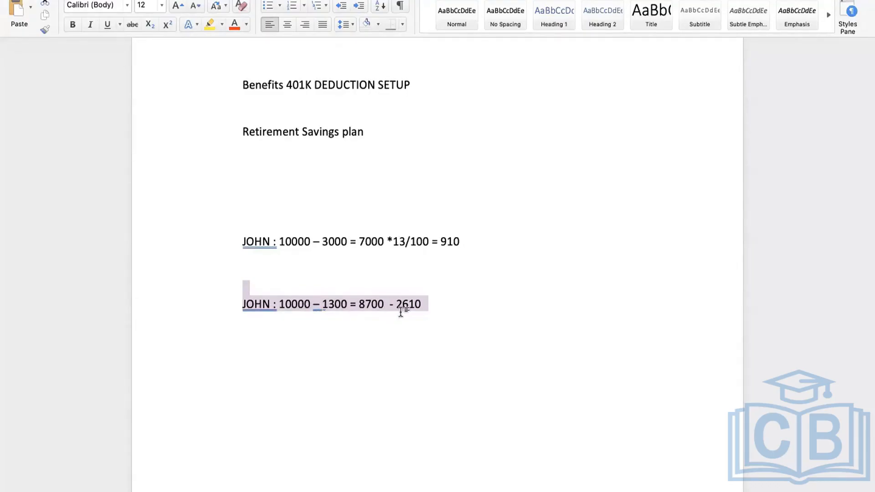
{"action": "left_click", "coordinate": [374, 314]}
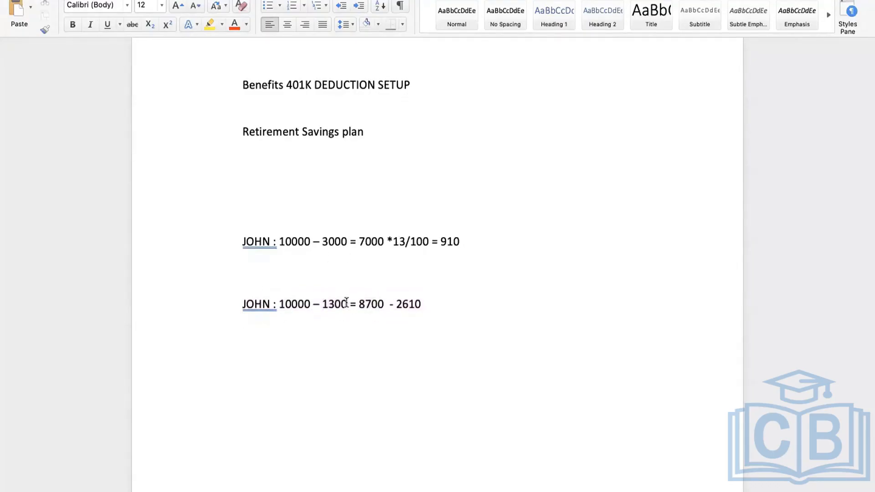
{"action": "left_click_drag", "start_coordinate": [350, 304], "coordinate": [317, 306]}
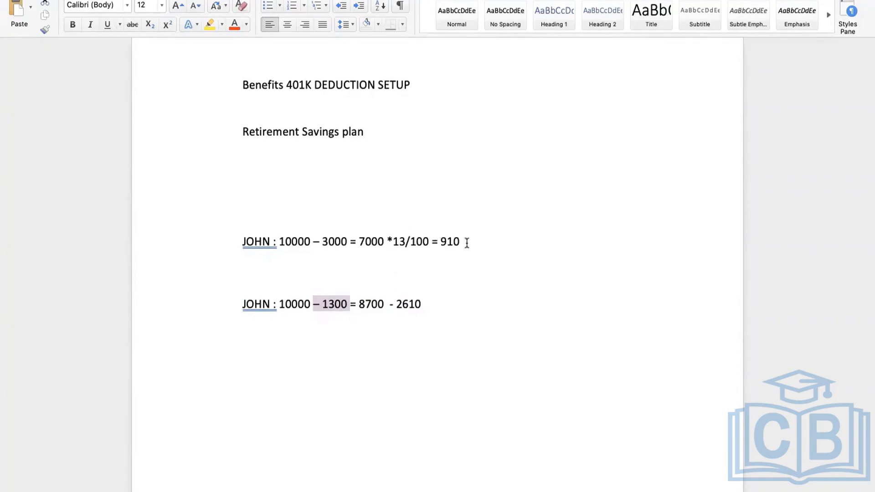
{"action": "left_click_drag", "start_coordinate": [465, 242], "coordinate": [438, 241]}
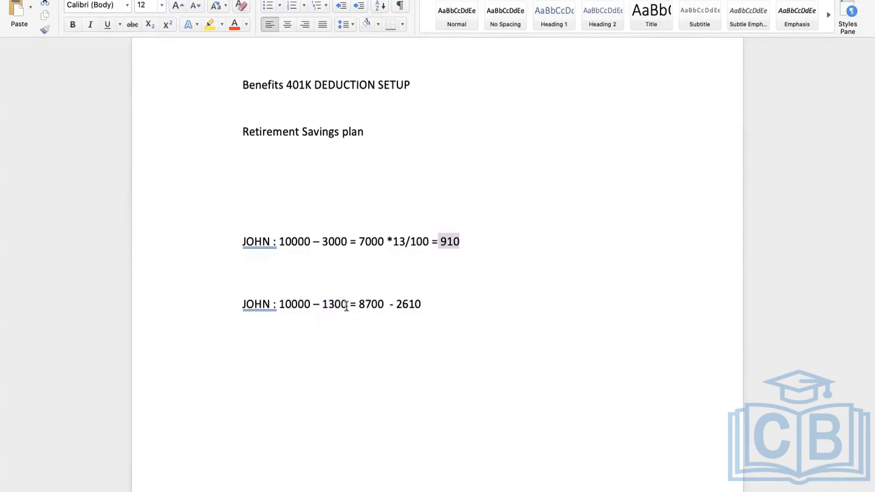
{"action": "left_click_drag", "start_coordinate": [346, 305], "coordinate": [321, 303]}
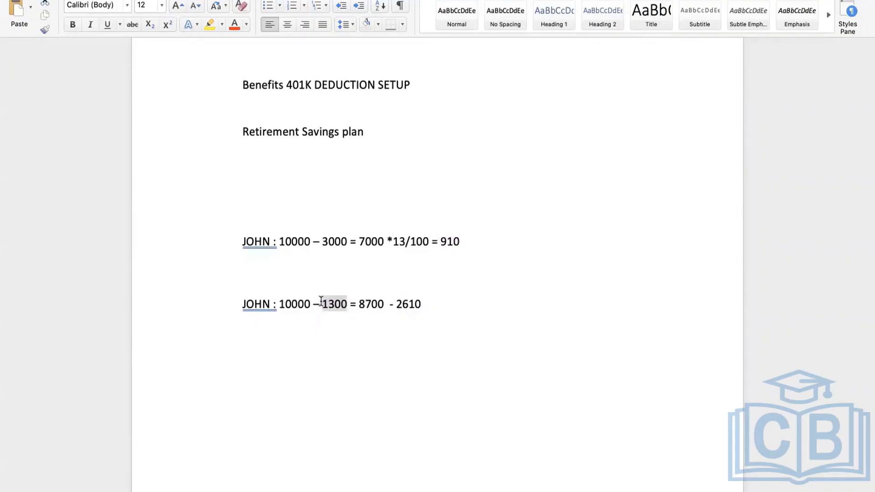
{"action": "left_click", "coordinate": [398, 297]}
{"action": "left_click_drag", "start_coordinate": [440, 302], "coordinate": [246, 297]}
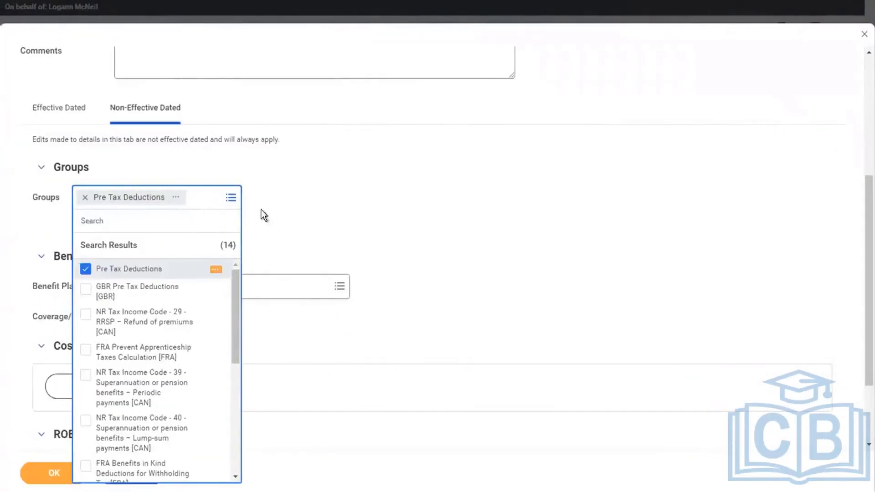
Search Groups for FEDERAL, add Federal Taxable Reduction [USA], and view that group's details
{"action": "left_click", "coordinate": [284, 179]}
{"action": "left_click", "coordinate": [220, 193]}
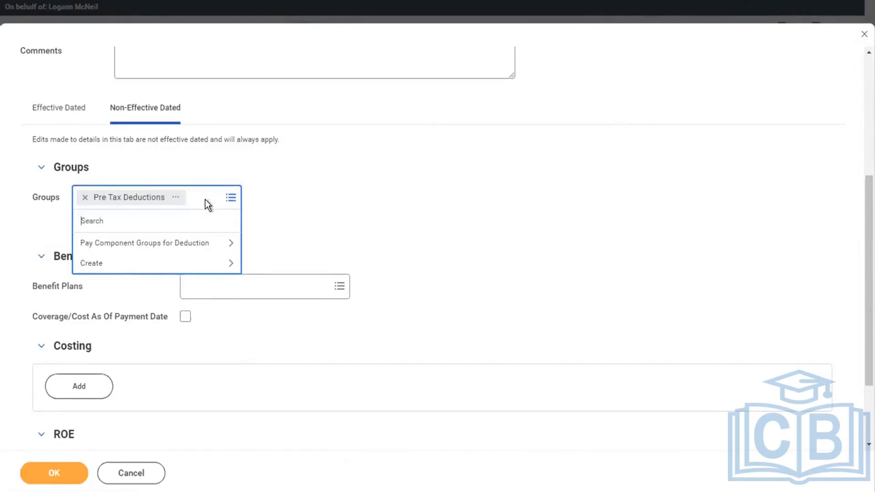
{"action": "type", "text": "FEDERAL"}
{"action": "key", "text": "Return"}
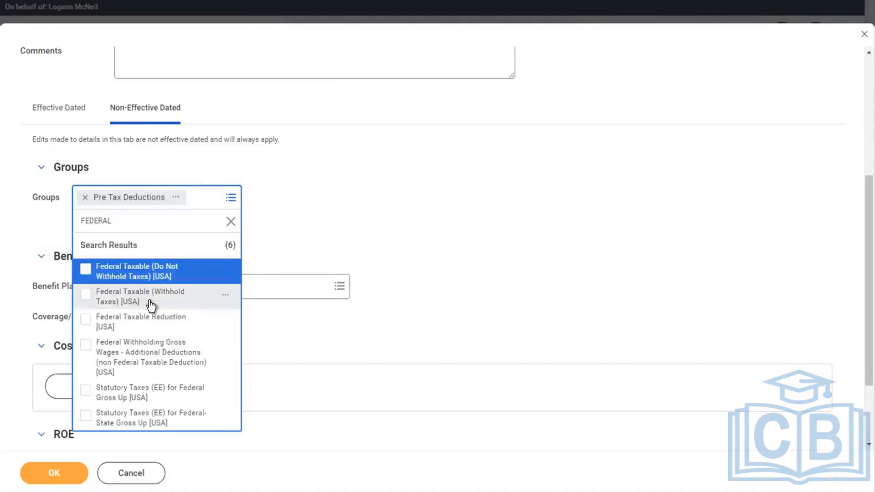
{"action": "left_click", "coordinate": [153, 330]}
{"action": "left_click", "coordinate": [211, 222]}
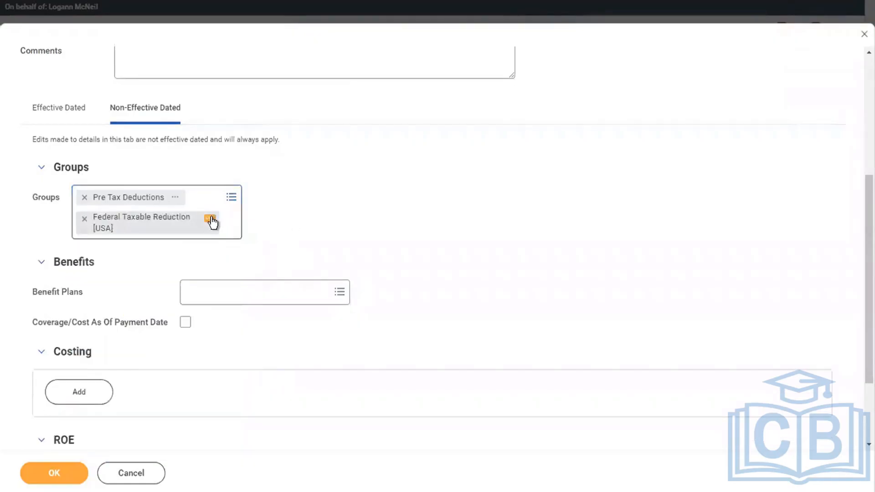
{"action": "left_click", "coordinate": [211, 222]}
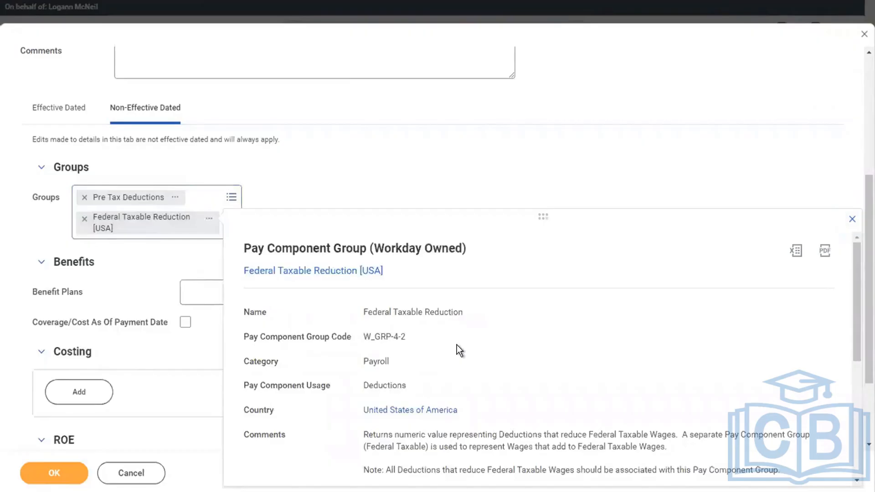
{"action": "scroll", "coordinate": [456, 345], "scroll_direction": "down", "scroll_amount": 2}
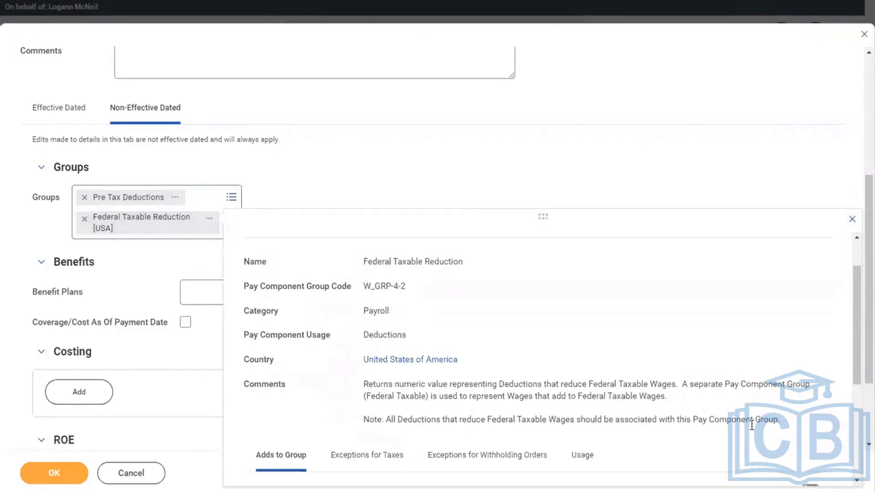
Add State and Local Withholding Taxable Reduction [USA] groups via 'STATE TAX' and 'LOCAL' searches
{"action": "left_click", "coordinate": [214, 193]}
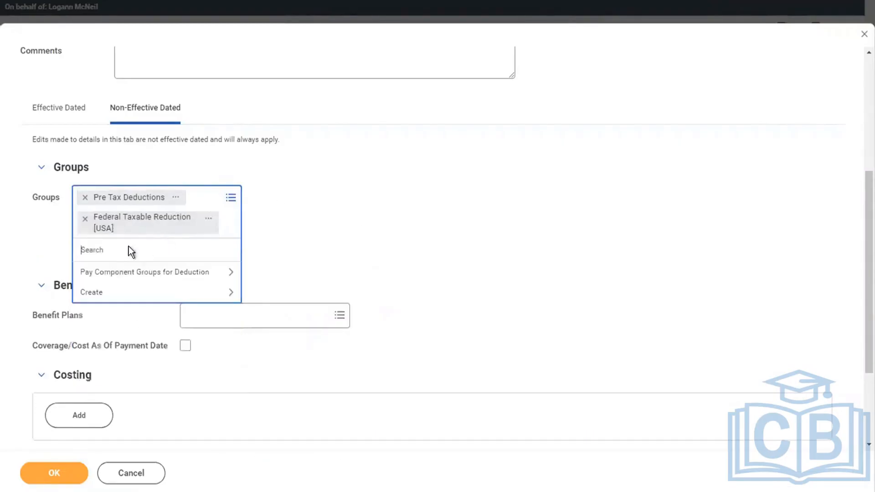
{"action": "type", "text": "STATE TAX"}
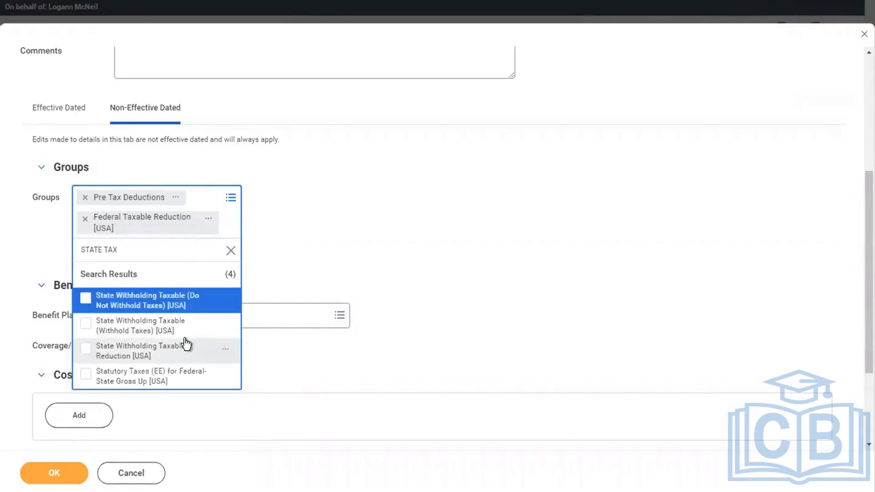
{"action": "left_click", "coordinate": [156, 357]}
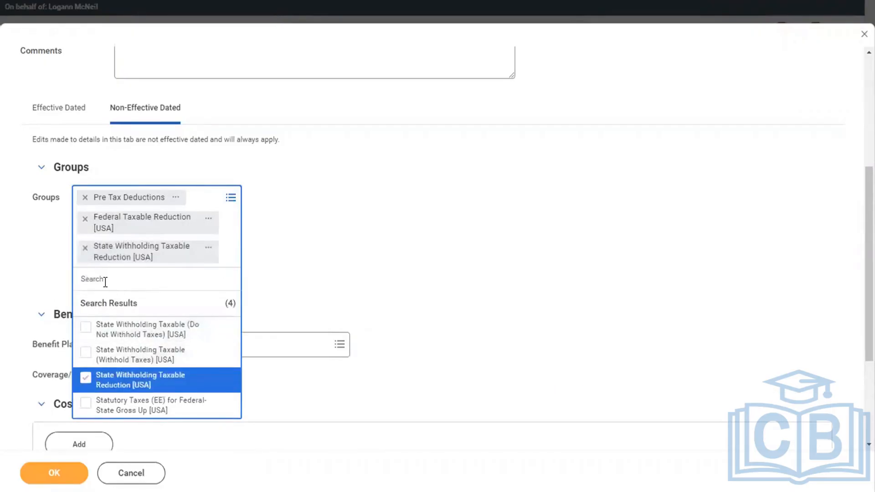
{"action": "type", "text": "LOCAL"}
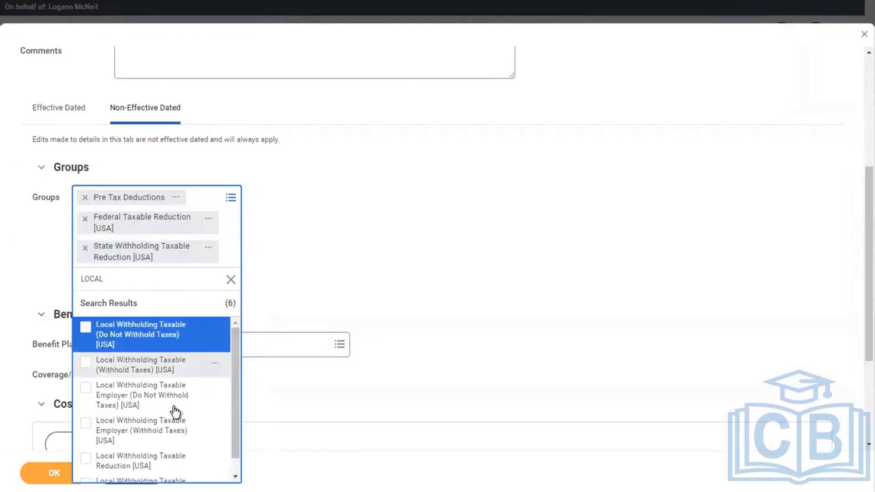
{"action": "left_click", "coordinate": [138, 466]}
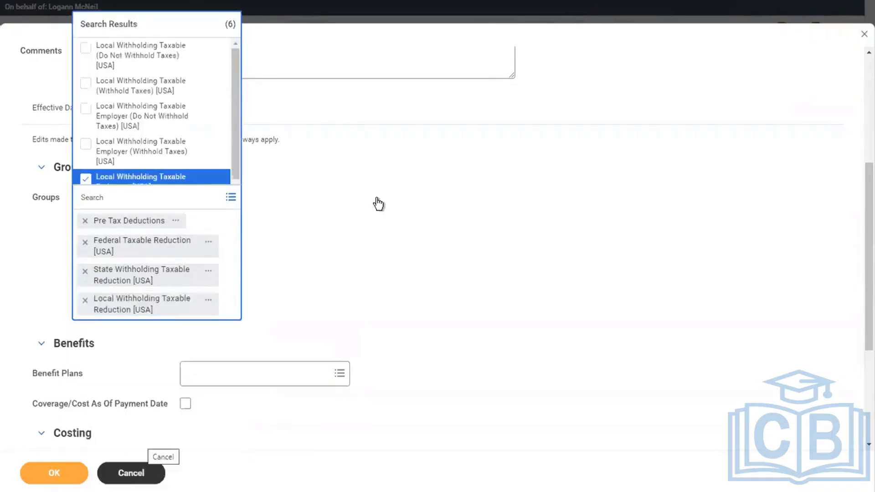
{"action": "left_click", "coordinate": [382, 206]}
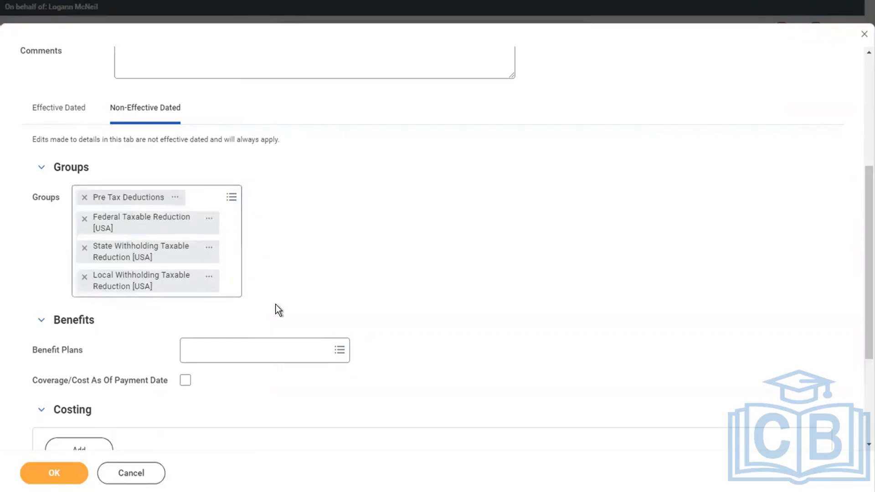
From Retirement Savings Plans, add the 401(k) - Charles Schwab standard, Catch-up and Roth plans
{"action": "left_click", "coordinate": [221, 348]}
{"action": "type", "text": "401K"}
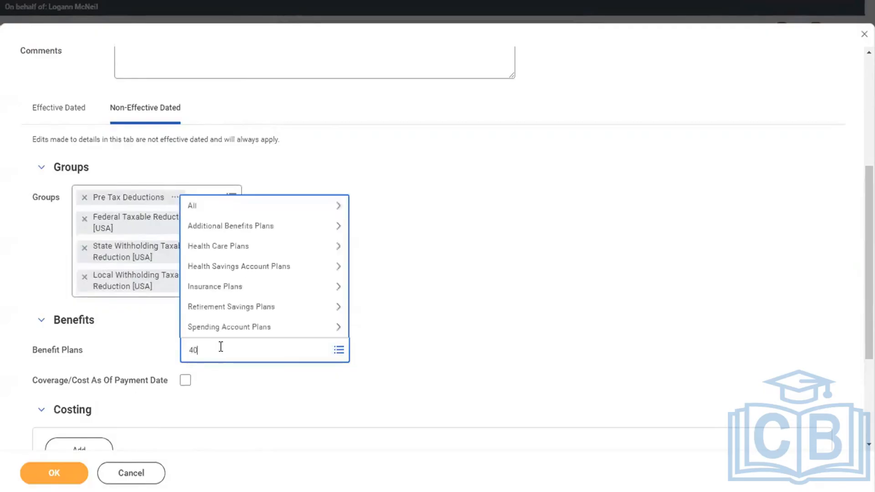
{"action": "left_click", "coordinate": [220, 303]}
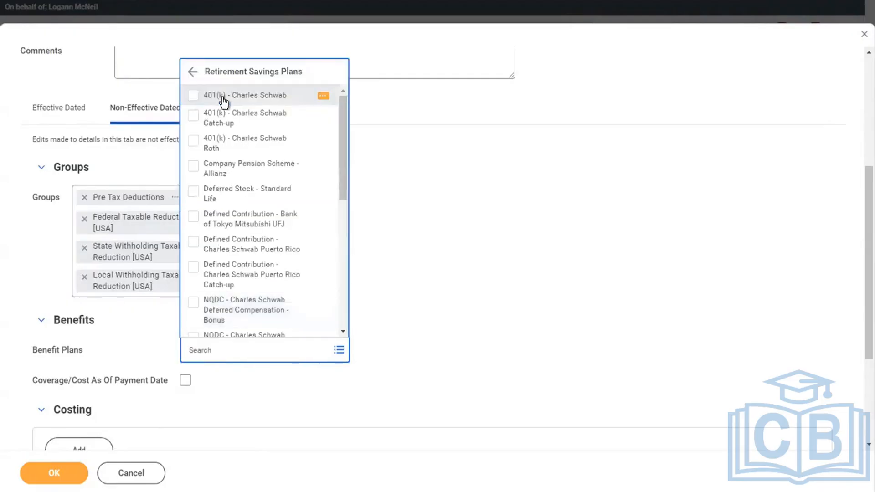
{"action": "left_click", "coordinate": [223, 98]}
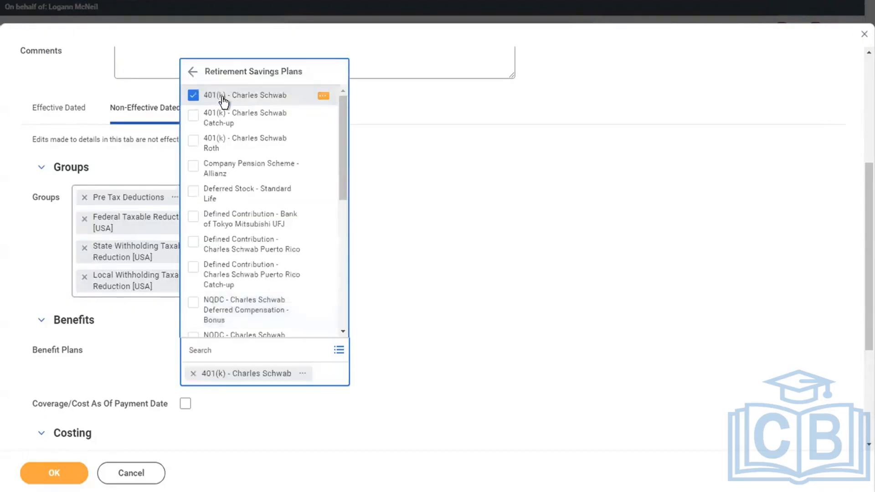
{"action": "left_click", "coordinate": [244, 122]}
{"action": "left_click", "coordinate": [259, 142]}
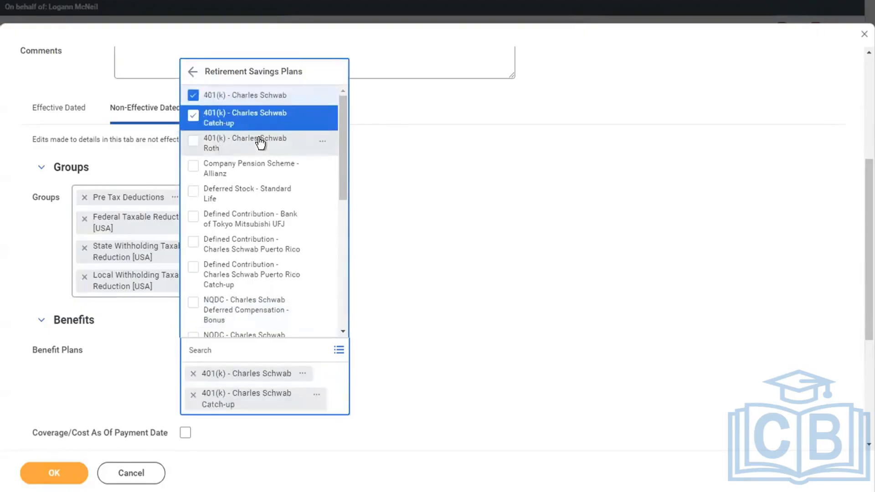
{"action": "left_click", "coordinate": [233, 174]}
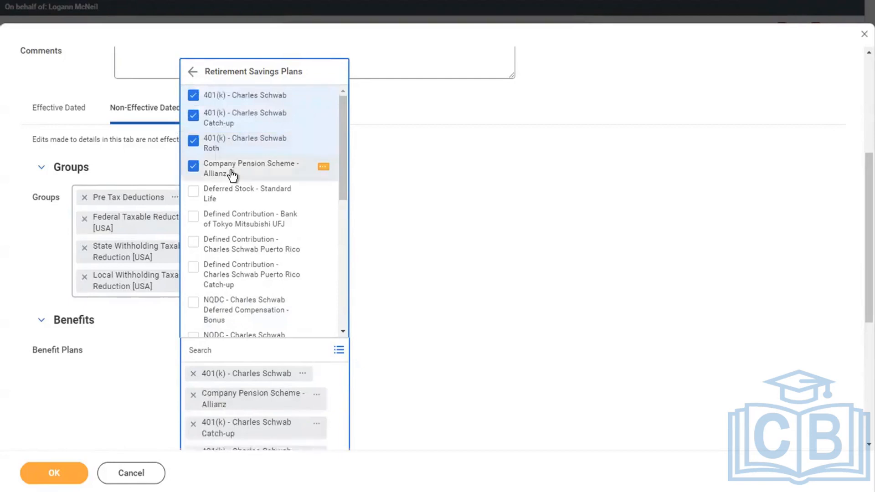
{"action": "left_click", "coordinate": [221, 166]}
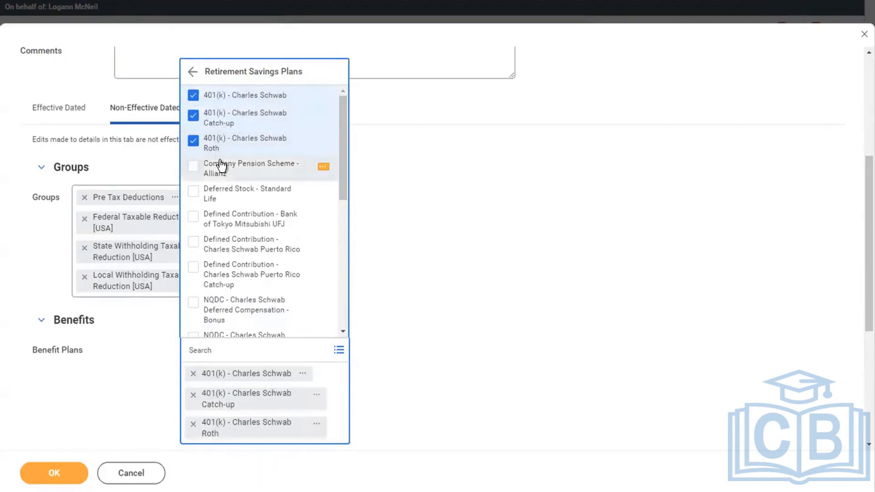
{"action": "left_click", "coordinate": [220, 166]}
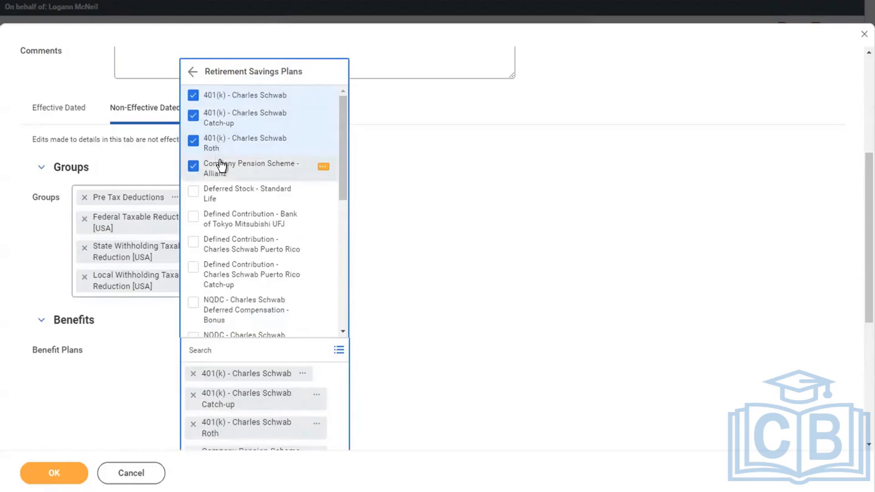
{"action": "left_click", "coordinate": [220, 166]}
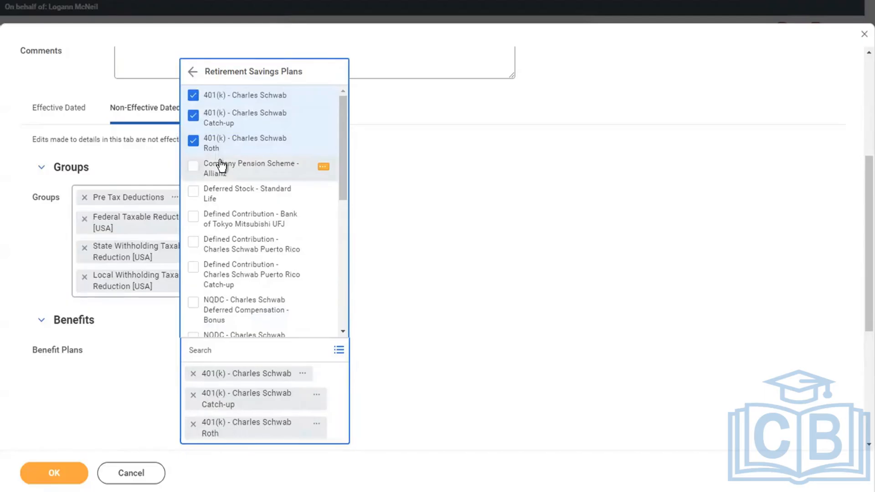
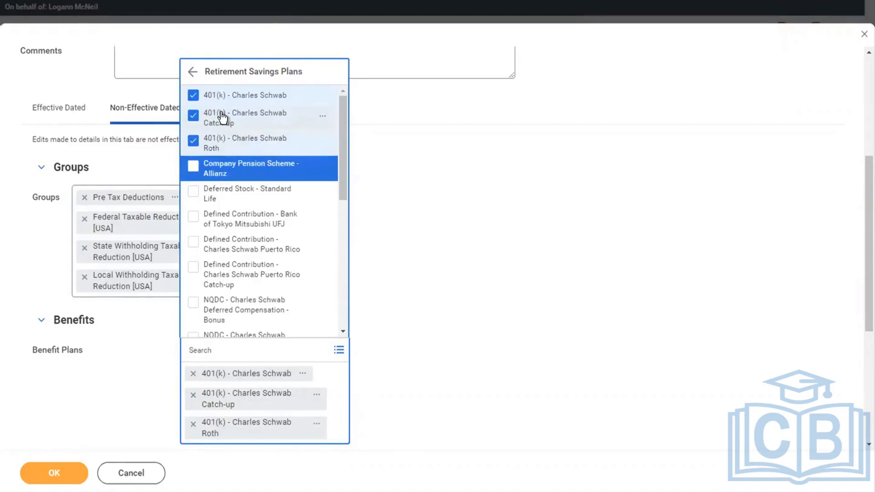
Confirm the three Charles Schwab 401(k) plans and save the DMD - 401K deduction
{"action": "left_click", "coordinate": [390, 230]}
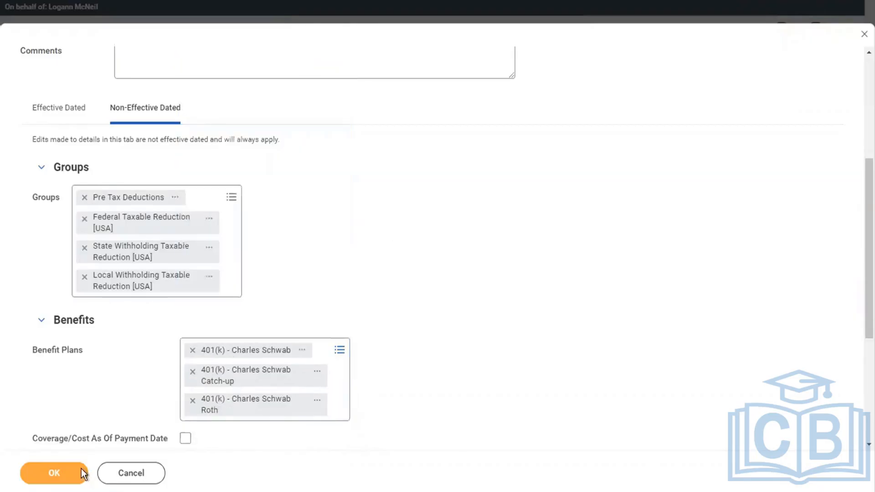
{"action": "left_click", "coordinate": [58, 467]}
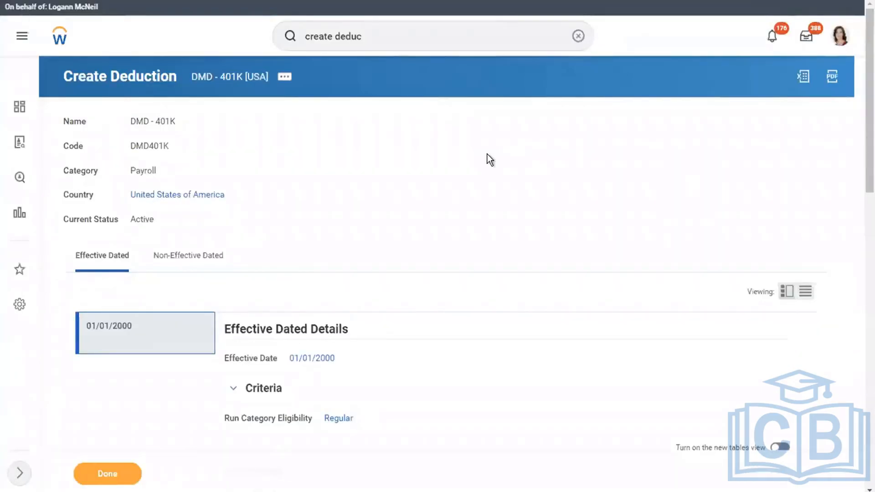
Search 'VIEW PAY GROUP' and open the View Pay Group report's pay group list
{"action": "left_click", "coordinate": [577, 36]}
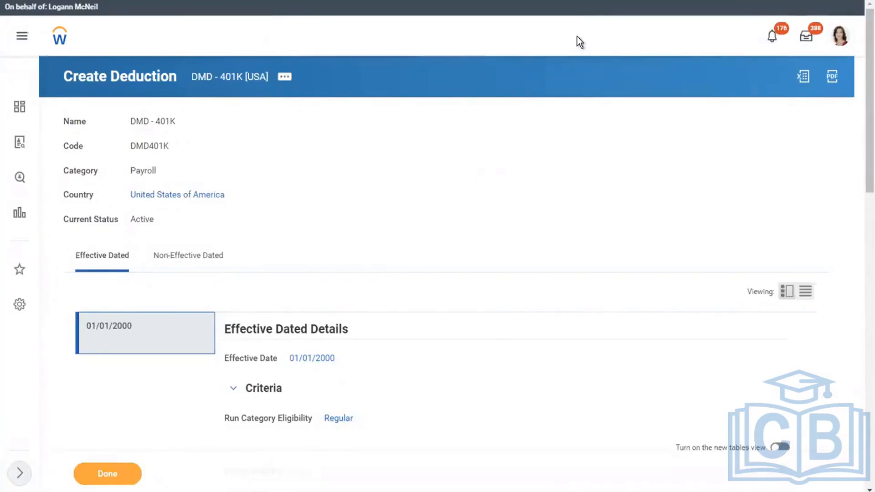
{"action": "left_click", "coordinate": [494, 39]}
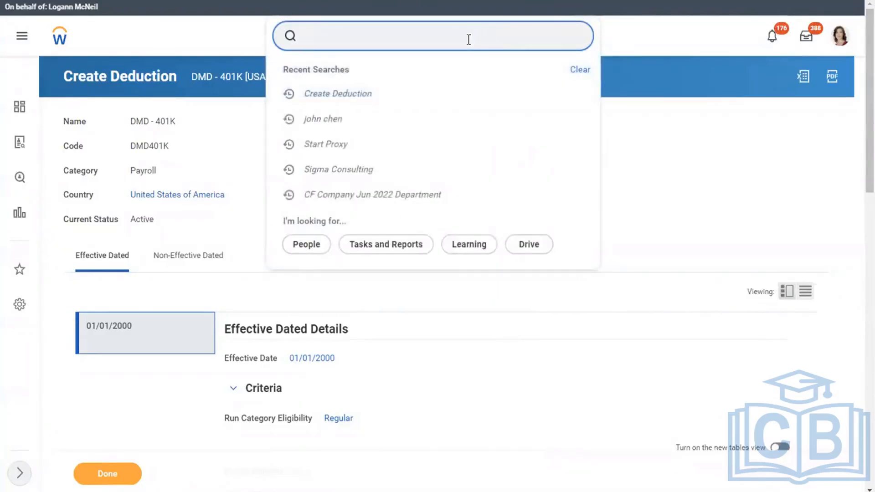
{"action": "left_click", "coordinate": [453, 36]}
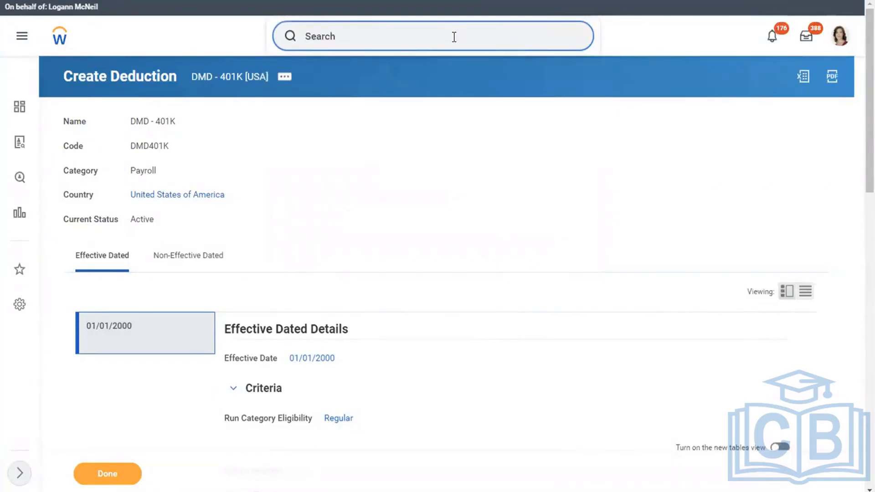
{"action": "type", "text": "v"}
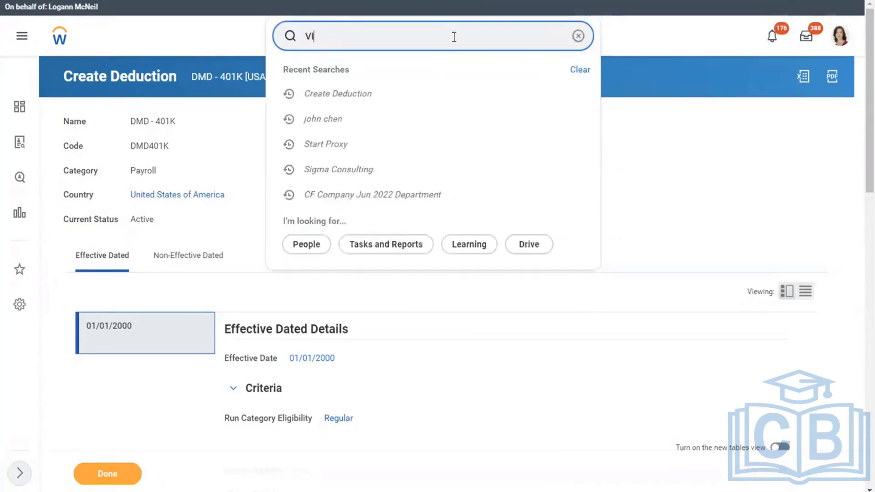
{"action": "type", "text": "i"}
{"action": "key", "text": "BackSpace"}
{"action": "key", "text": "BackSpace"}
{"action": "left_click", "coordinate": [394, 37]}
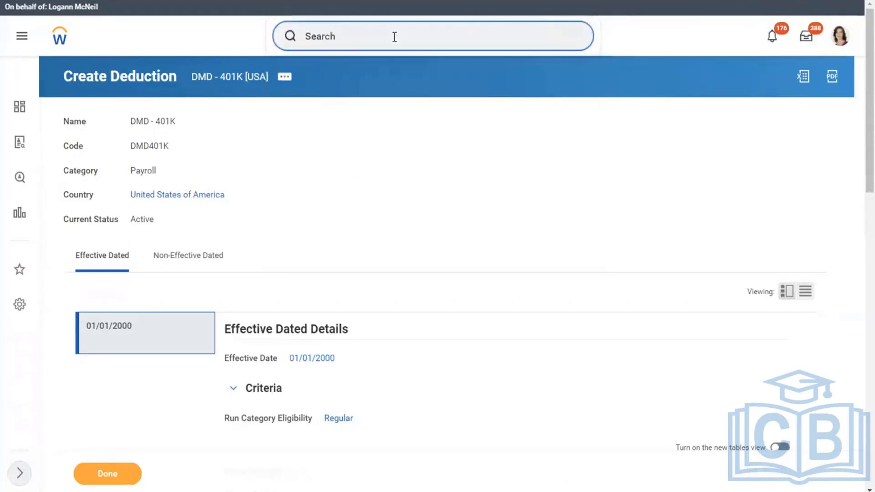
{"action": "type", "text": "VIEW P"}
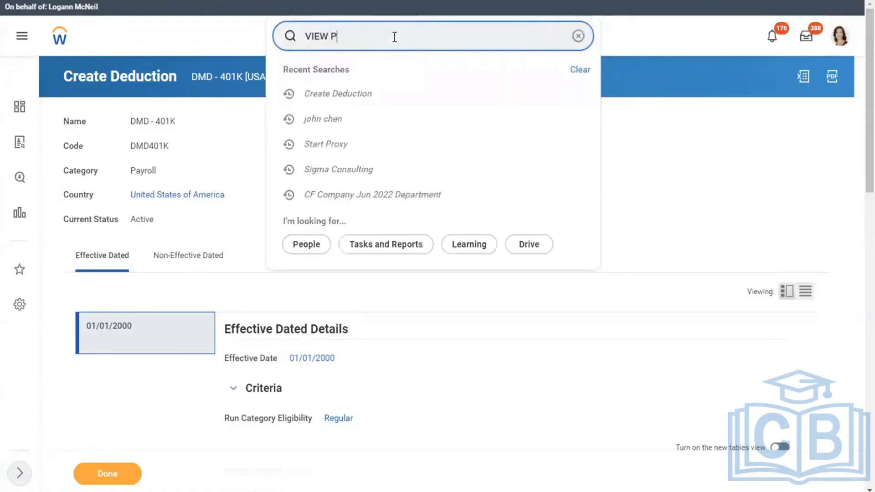
{"action": "type", "text": "AY GROUP"}
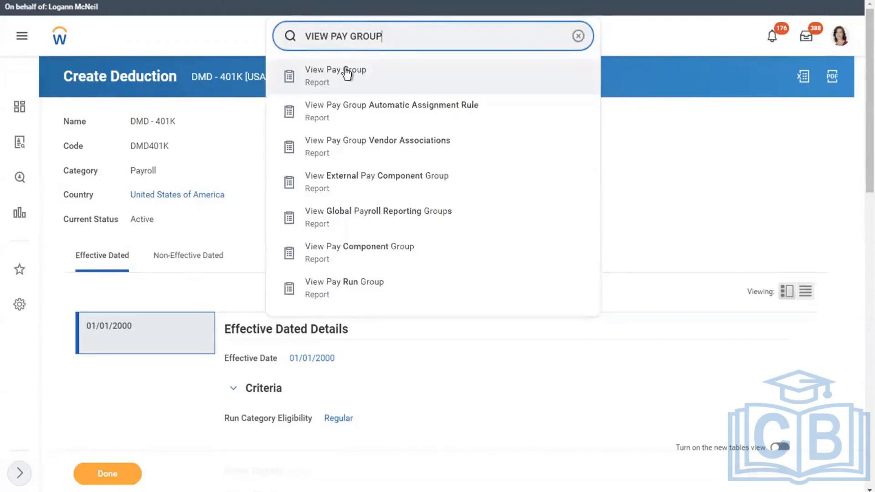
{"action": "left_click", "coordinate": [346, 73]}
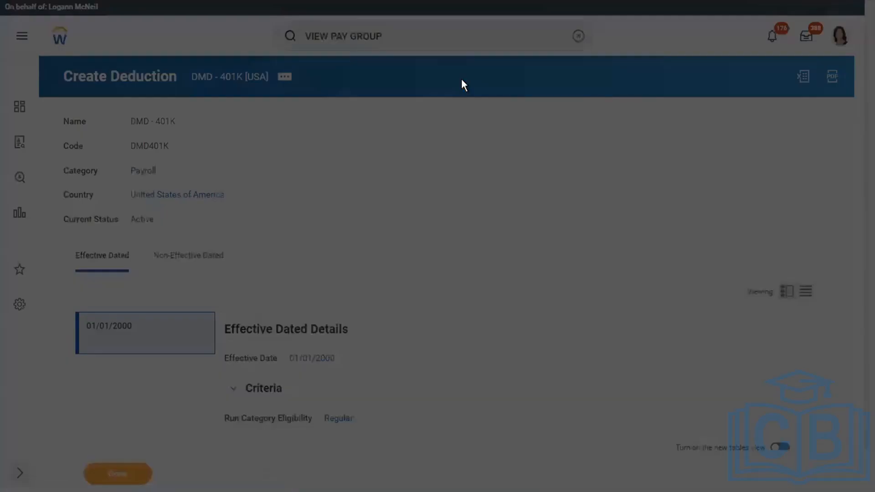
{"action": "left_click", "coordinate": [346, 155]}
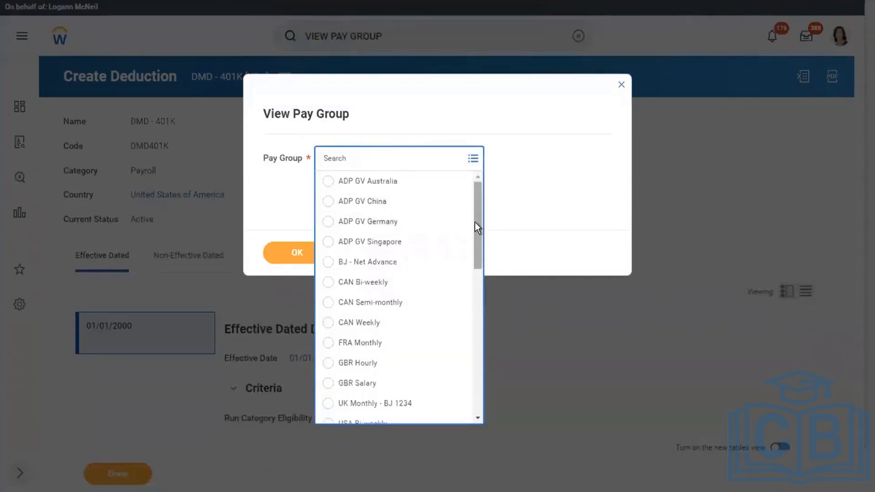
Run View Pay Group for USA Semi-monthly Professional Corporate and open a listed member's profile
{"action": "scroll", "coordinate": [475, 226], "scroll_direction": "down", "scroll_amount": 3}
{"action": "scroll", "coordinate": [474, 278], "scroll_direction": "down", "scroll_amount": 5}
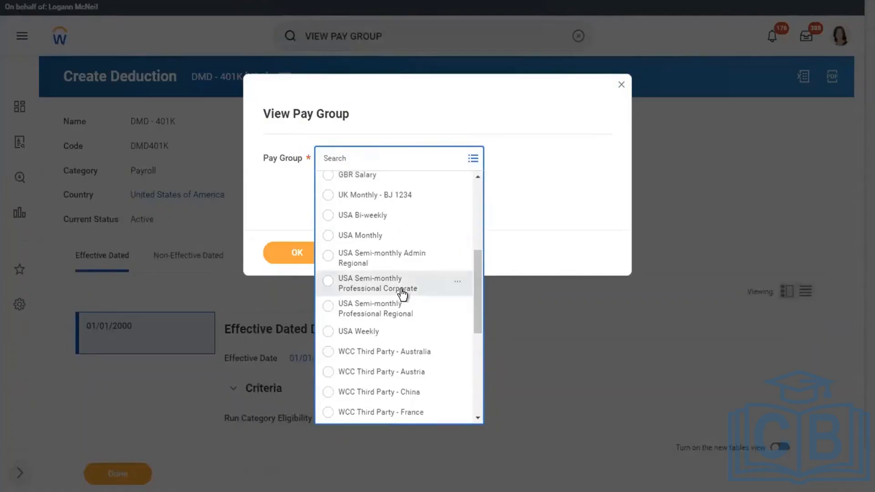
{"action": "left_click", "coordinate": [370, 290]}
{"action": "left_click", "coordinate": [295, 251]}
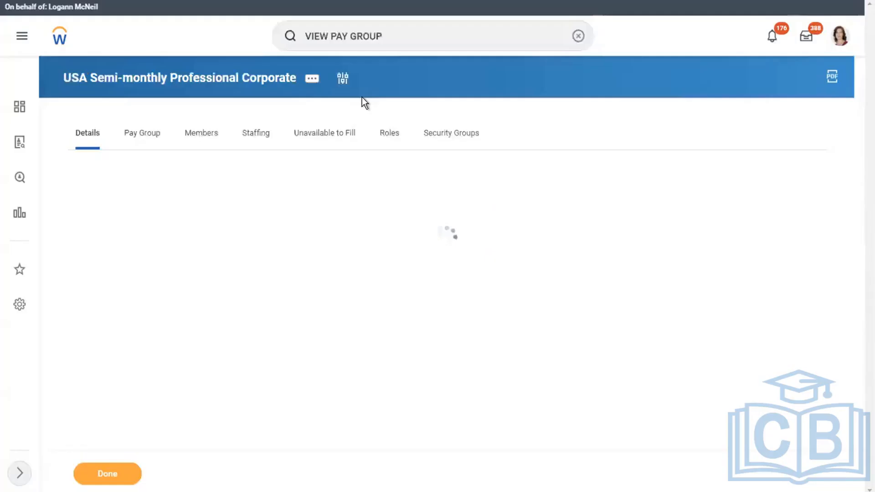
{"action": "left_click", "coordinate": [198, 139]}
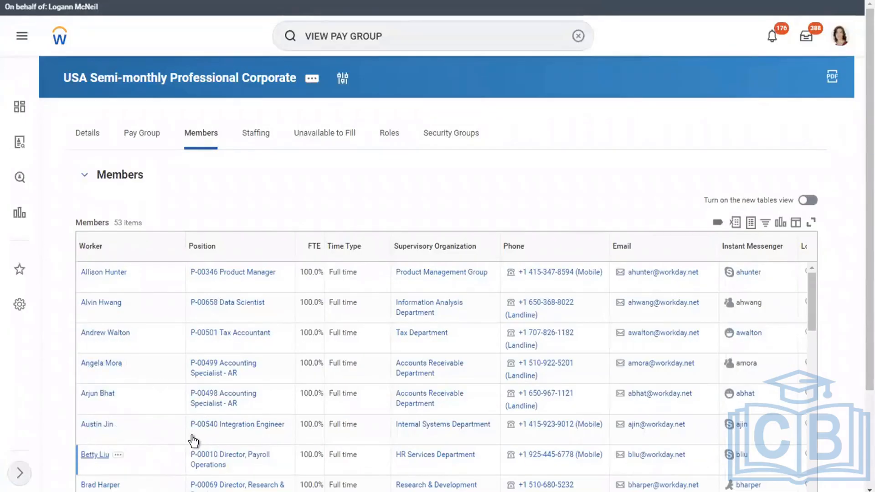
{"action": "right_click", "coordinate": [95, 454]}
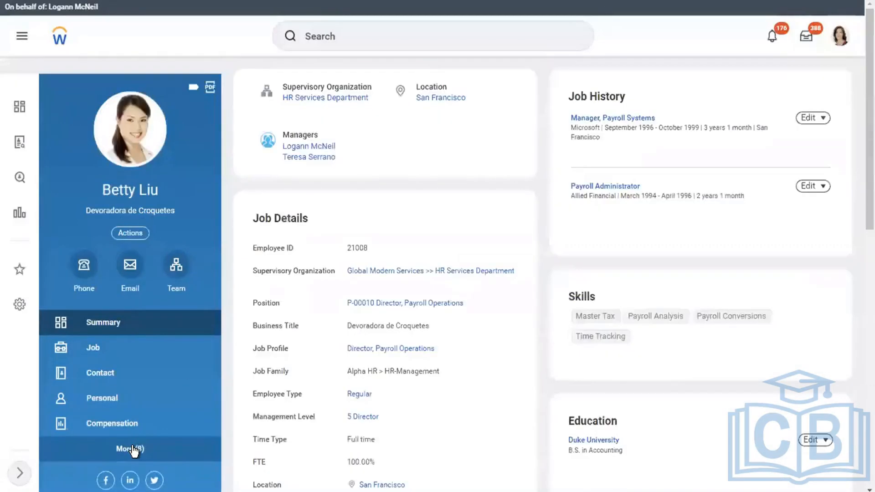
Check the worker's Pay section for payroll results, then return to the pay group member list
{"action": "left_click", "coordinate": [137, 449]}
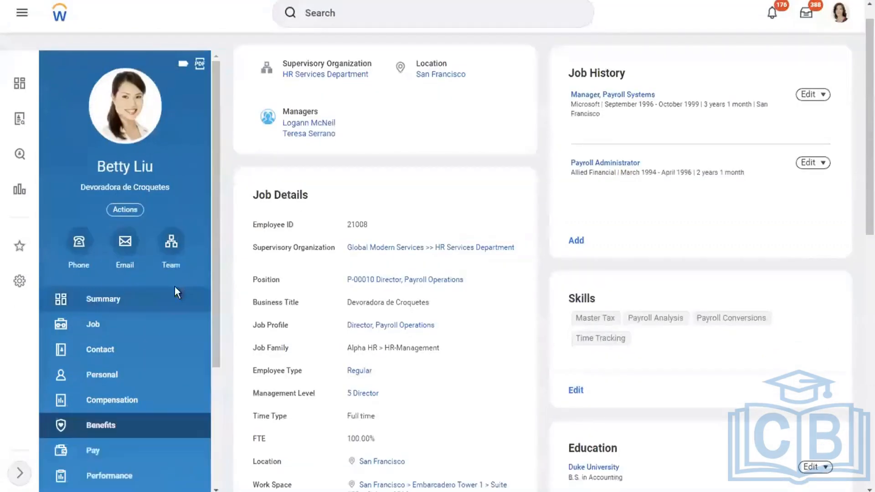
{"action": "scroll", "coordinate": [205, 283], "scroll_direction": "down", "scroll_amount": 4}
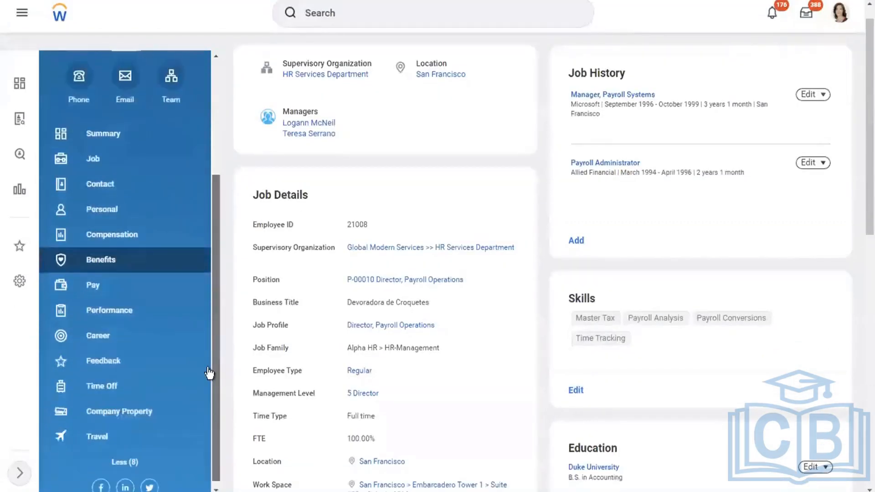
{"action": "left_click", "coordinate": [119, 279]}
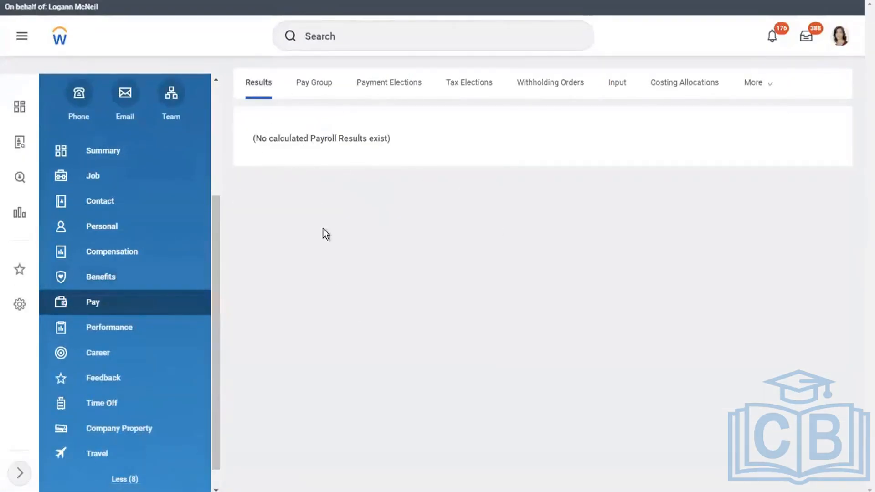
{"action": "left_click_drag", "start_coordinate": [215, 282], "coordinate": [207, 144]}
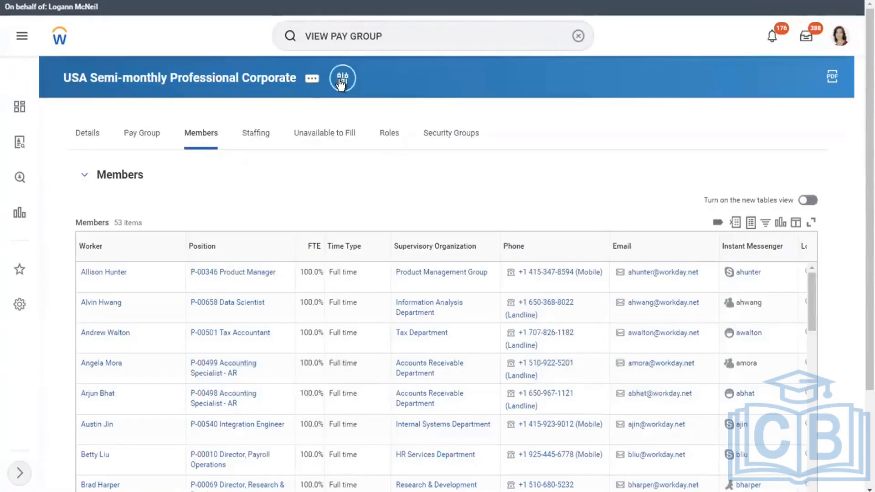
Rerun the report for USA Semi-monthly Professional Regional and list its 91 members
{"action": "left_click", "coordinate": [342, 79]}
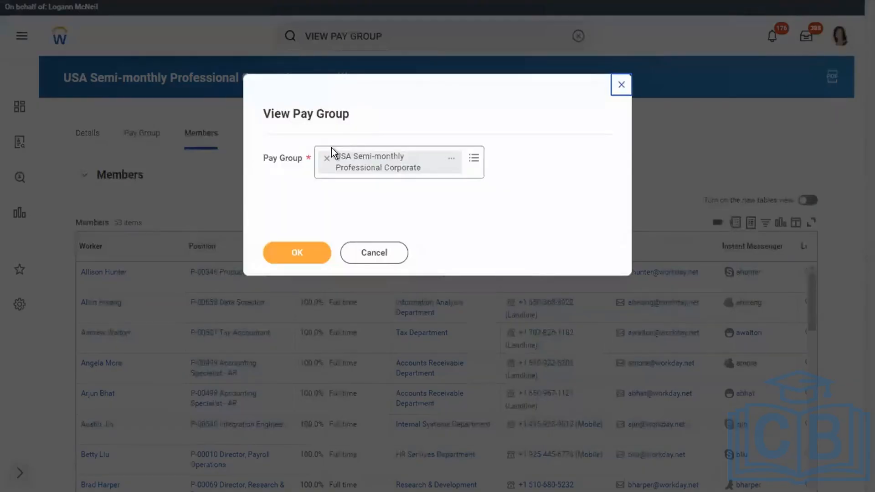
{"action": "left_click", "coordinate": [326, 158]}
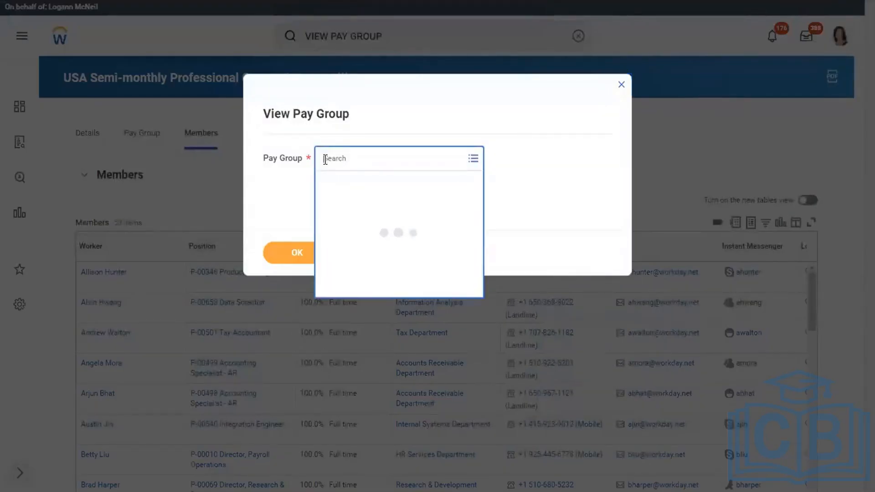
{"action": "type", "text": "USA"}
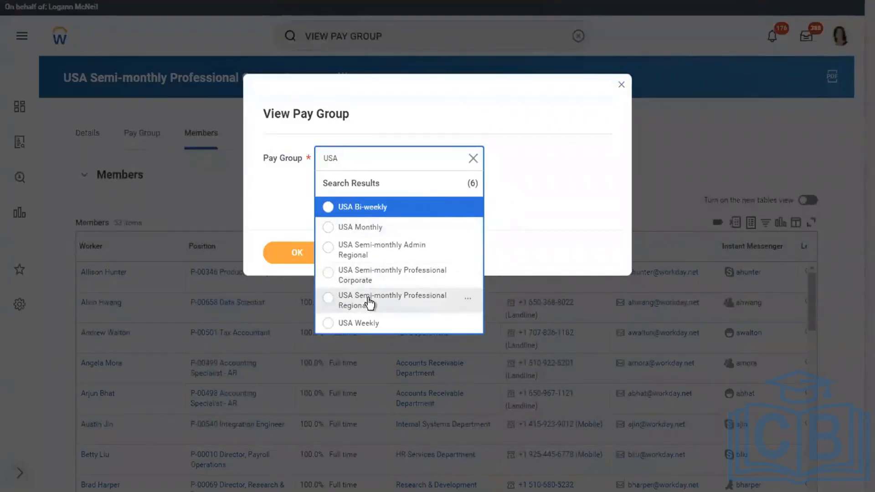
{"action": "left_click", "coordinate": [297, 255]}
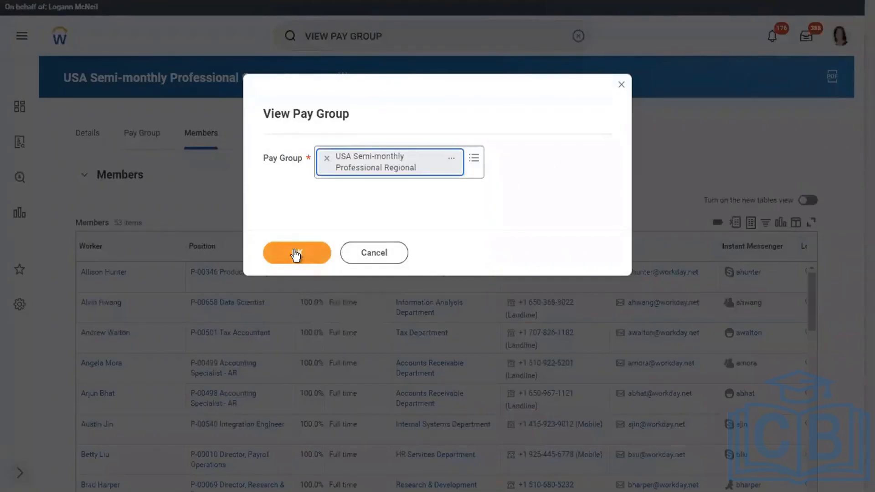
{"action": "left_click", "coordinate": [294, 250]}
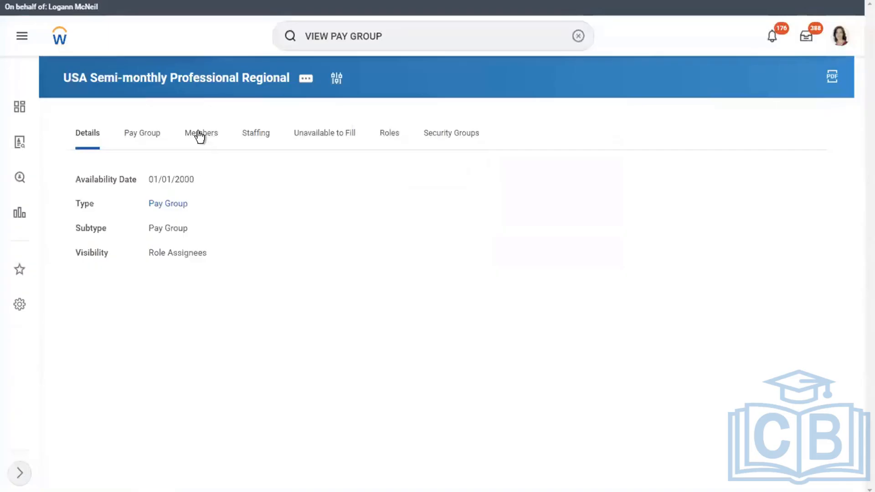
{"action": "left_click", "coordinate": [198, 133]}
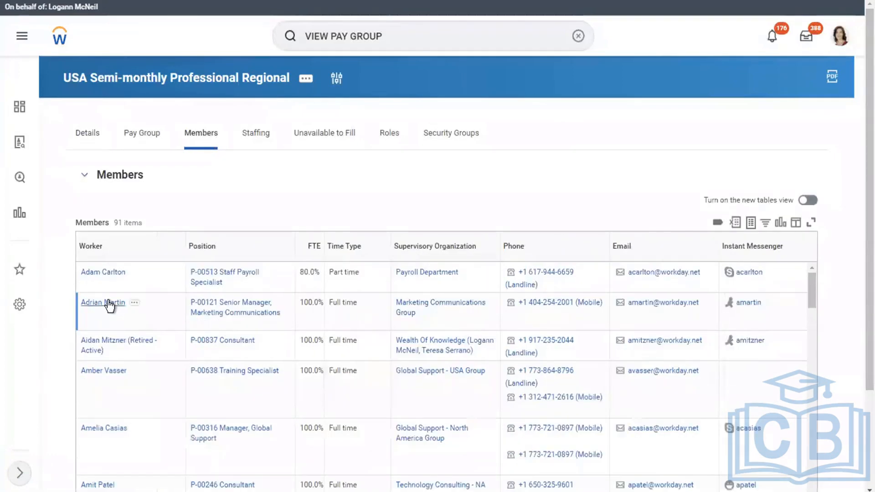
{"action": "right_click", "coordinate": [108, 303]}
Open a Regional member's Pay page and confirm the Semi-monthly Professional Regional pay group
{"action": "left_click", "coordinate": [157, 312]}
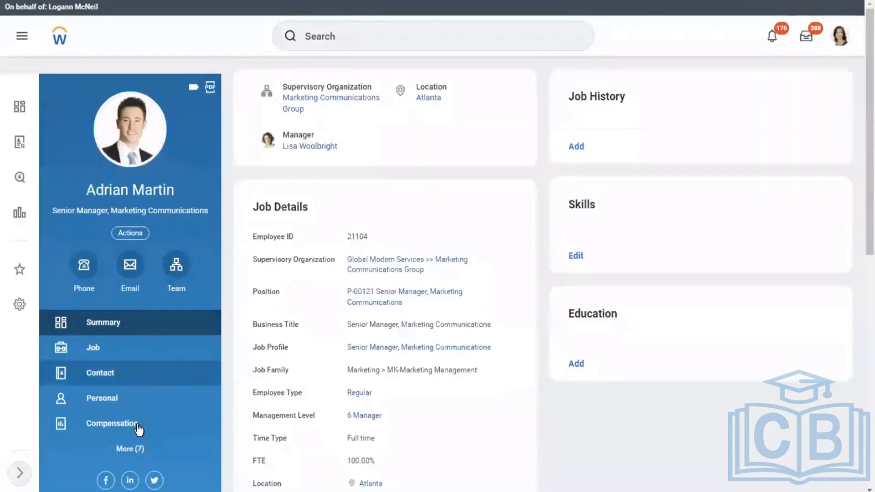
{"action": "left_click", "coordinate": [125, 449]}
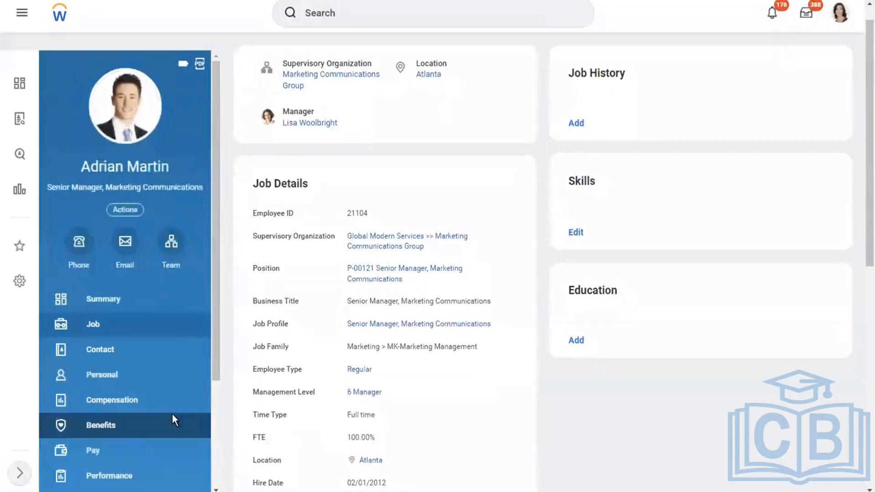
{"action": "left_click", "coordinate": [105, 455]}
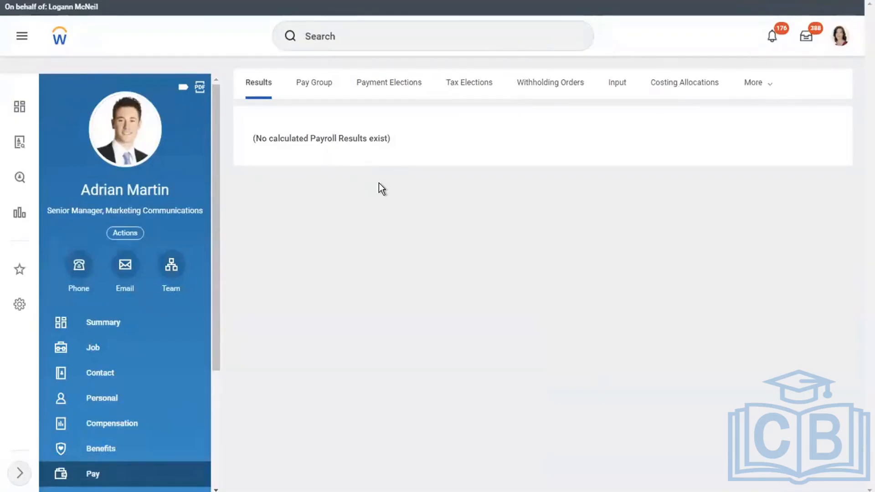
{"action": "left_click", "coordinate": [316, 95]}
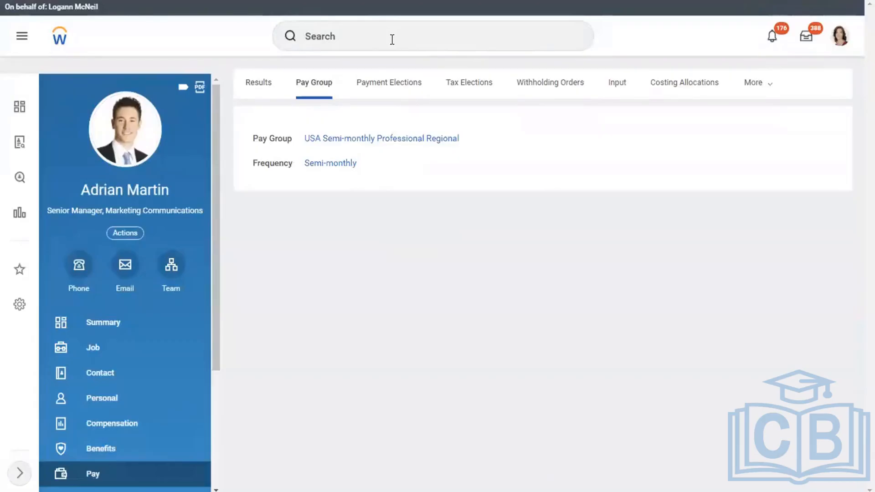
{"action": "left_click", "coordinate": [366, 38]}
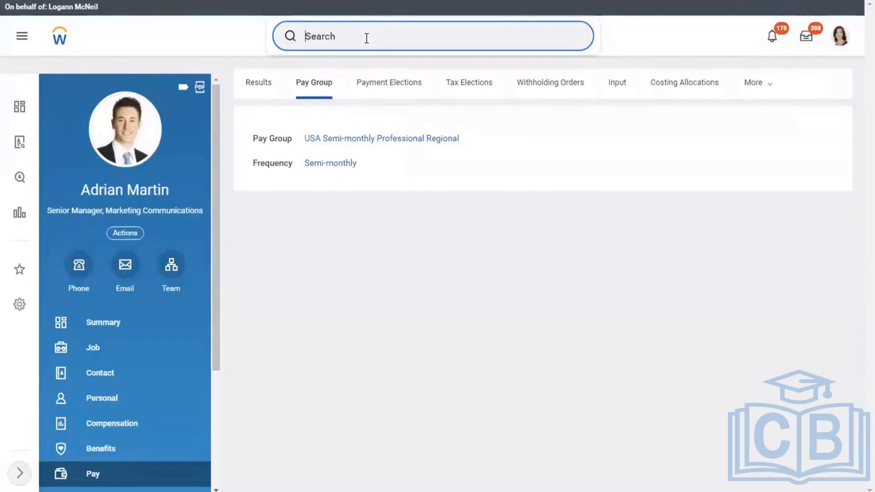
Open Run Pay Calculation and pick the Professional Regional 01/01/2019 - 01/15/2019 period
{"action": "type", "text": "RUN PAY CA"}
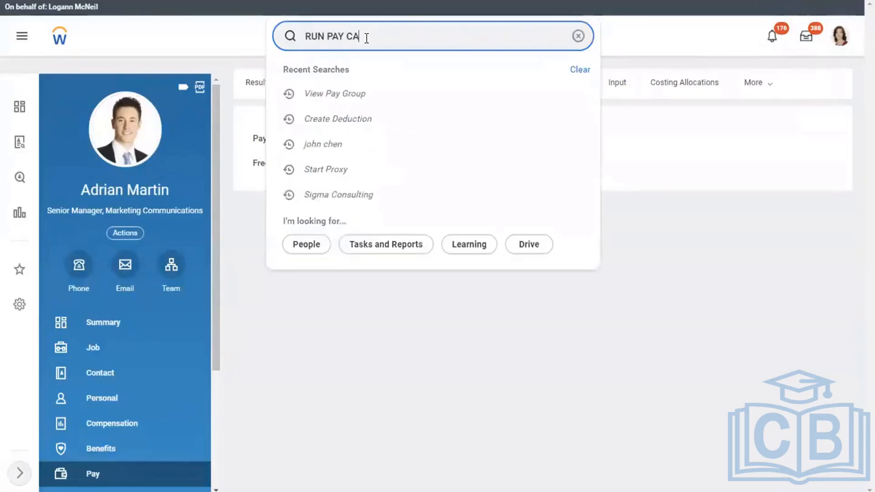
{"action": "type", "text": "LC"}
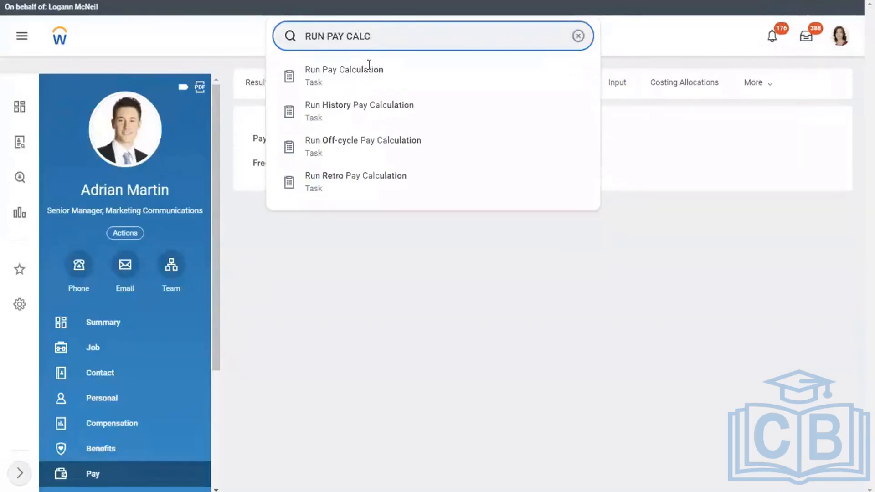
{"action": "left_click", "coordinate": [333, 78]}
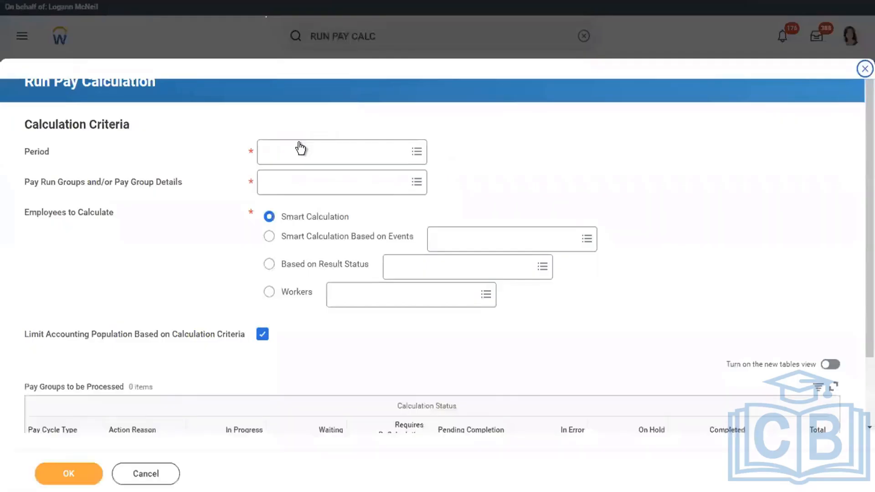
{"action": "left_click", "coordinate": [300, 142]}
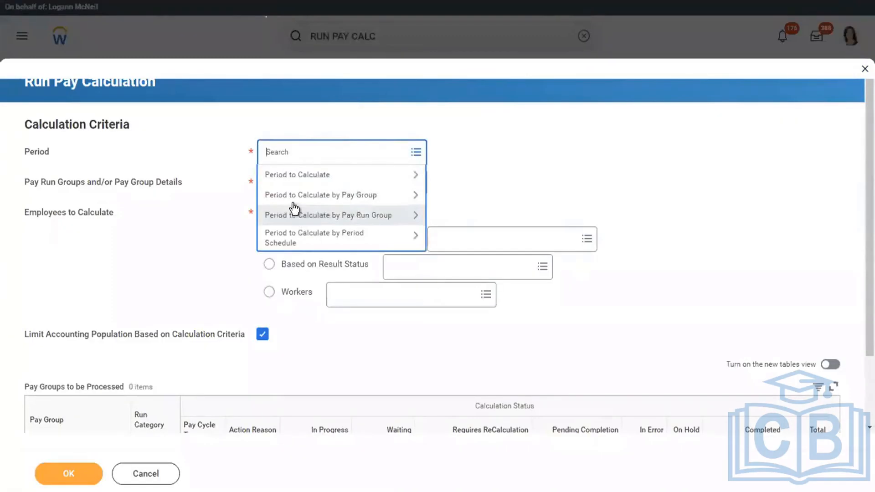
{"action": "left_click", "coordinate": [317, 195]}
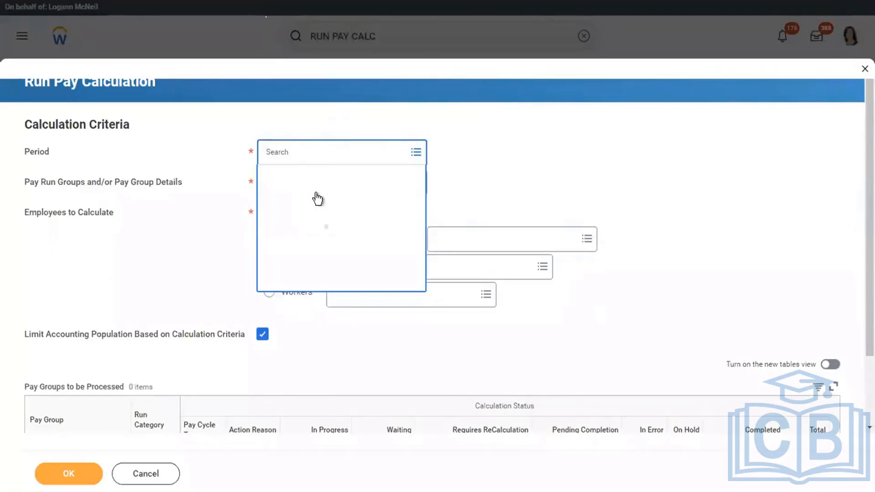
{"action": "key", "text": "Down"}
{"action": "key", "text": "Down"}
{"action": "key", "text": "Down"}
{"action": "key", "text": "Down"}
{"action": "key", "text": "Down"}
{"action": "key", "text": "Down"}
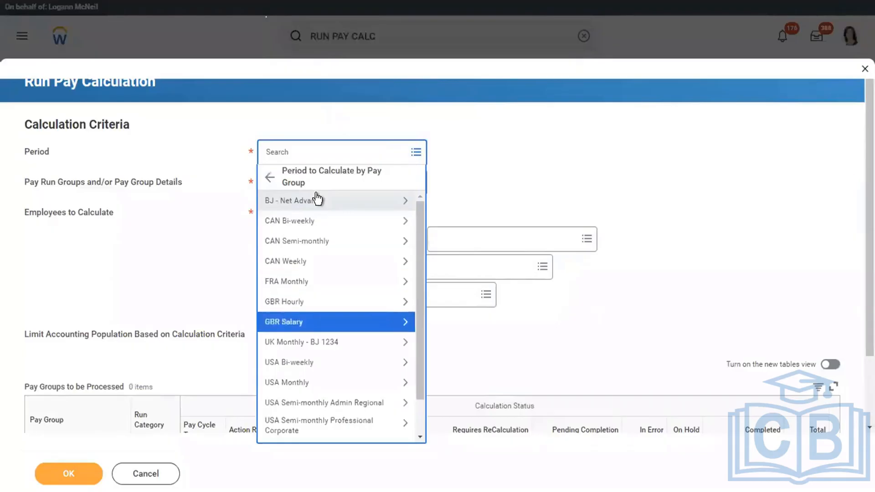
{"action": "key", "text": "Down"}
{"action": "key", "text": "Down"}
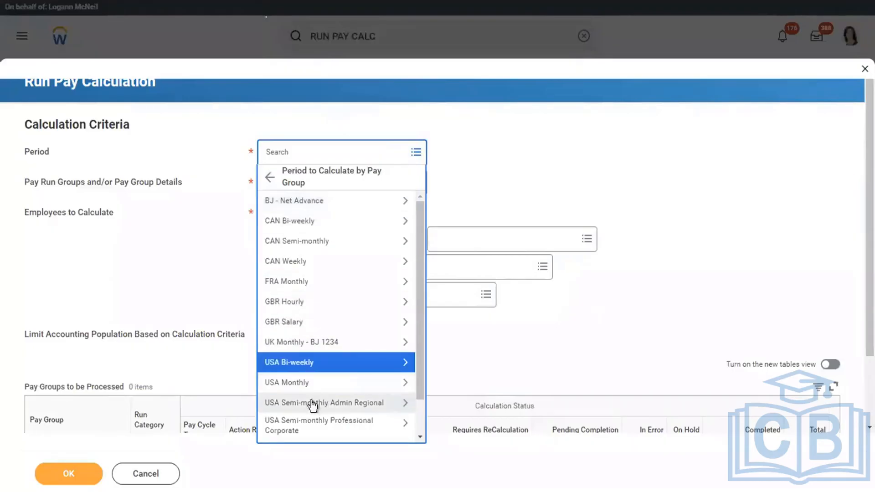
{"action": "left_click", "coordinate": [319, 426]}
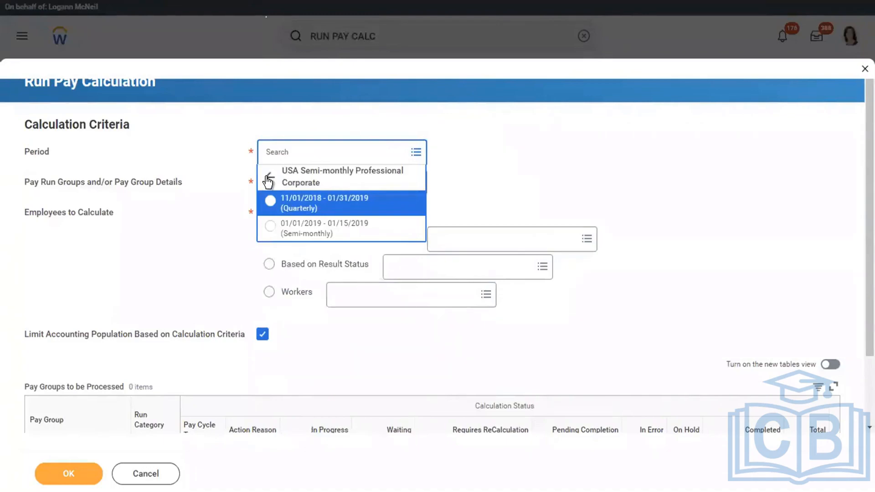
{"action": "left_click", "coordinate": [269, 177]}
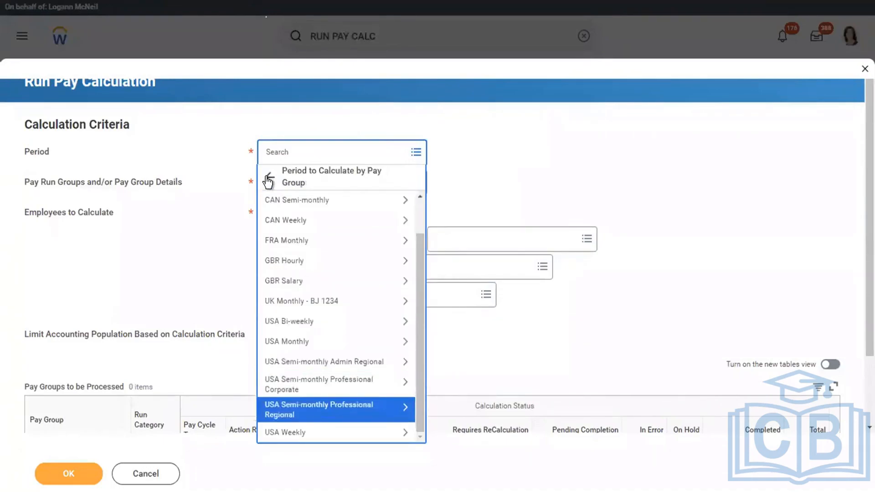
{"action": "left_click", "coordinate": [305, 403]}
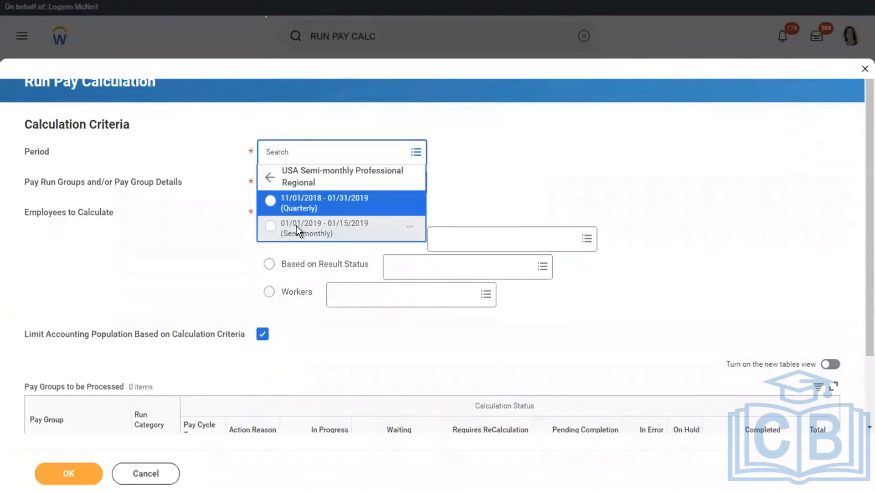
{"action": "left_click", "coordinate": [295, 225]}
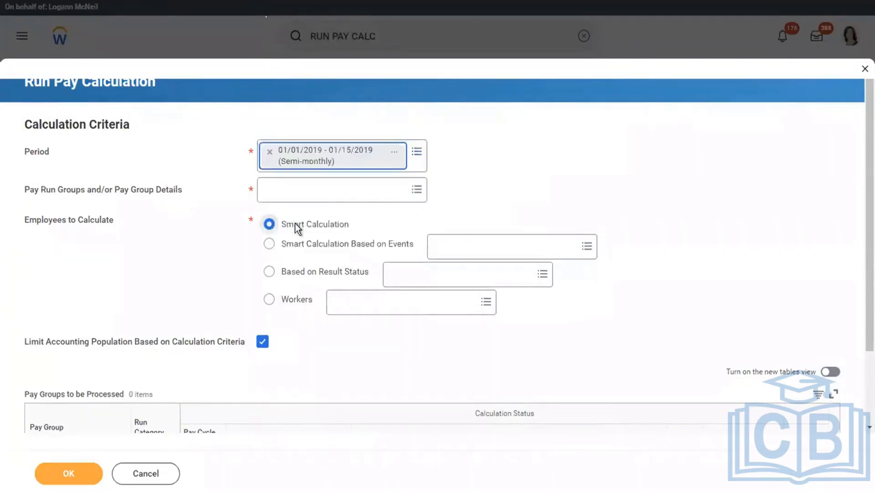
Add USA Semi-monthly Professional Regional: Regular as the pay group to calculate
{"action": "left_click", "coordinate": [305, 190]}
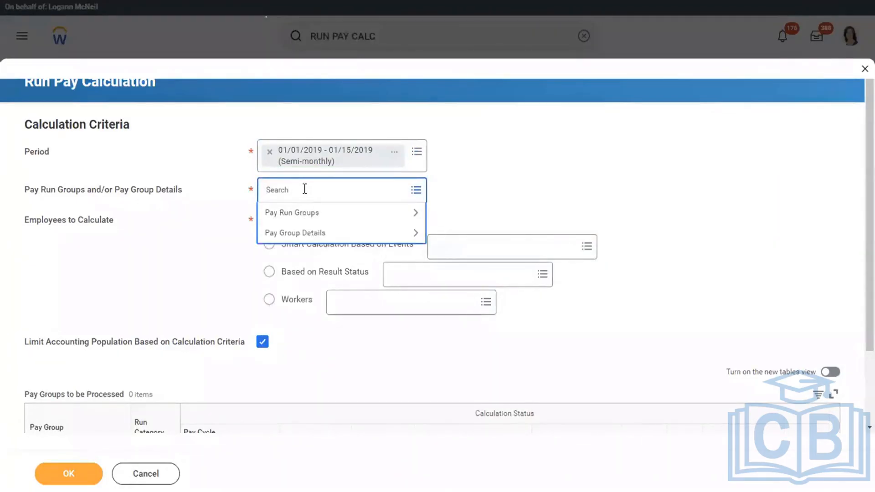
{"action": "left_click", "coordinate": [302, 233]}
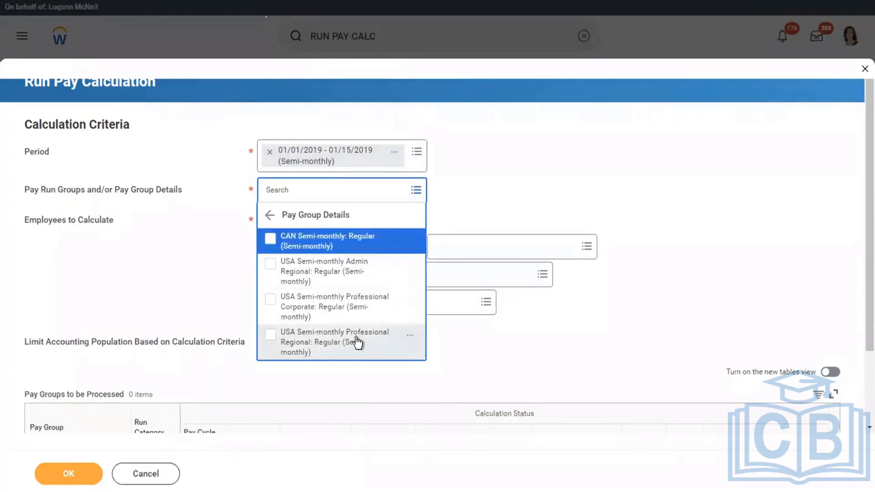
{"action": "left_click", "coordinate": [337, 342]}
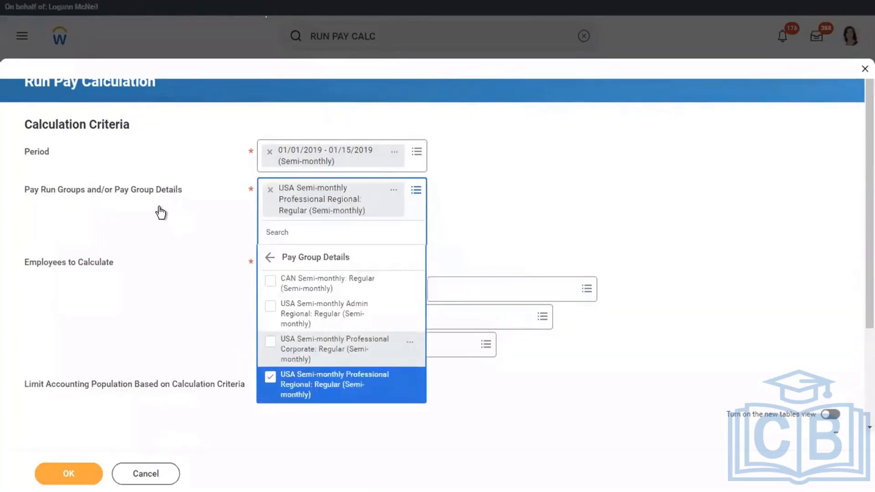
{"action": "left_click", "coordinate": [162, 213]}
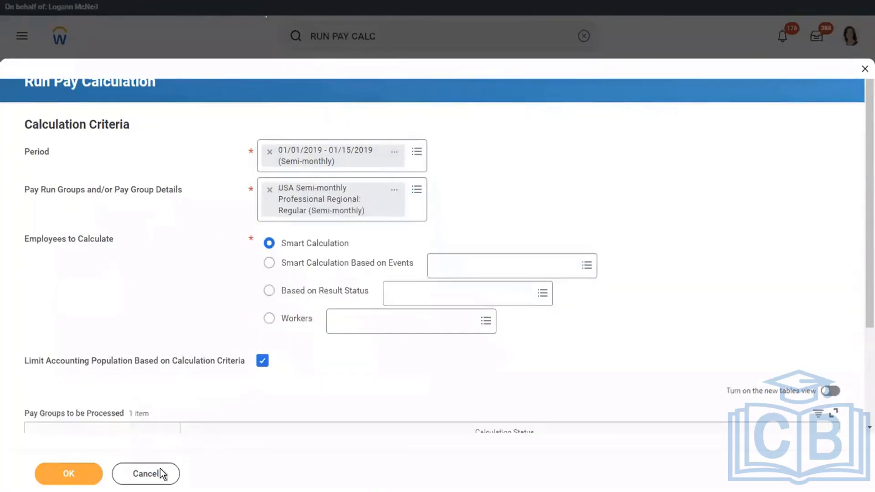
Submit the pay calculation and refresh until it completes with 91 processed results
{"action": "left_click", "coordinate": [69, 476]}
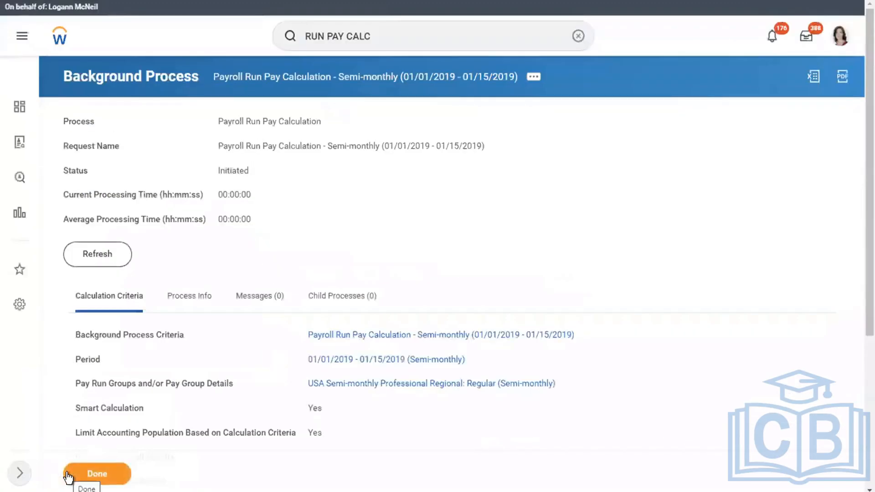
{"action": "left_click", "coordinate": [95, 265]}
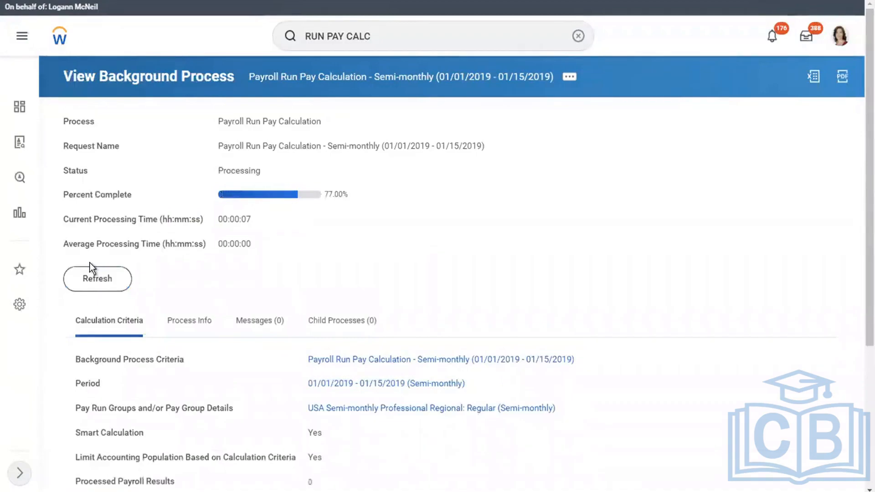
{"action": "left_click", "coordinate": [105, 282]}
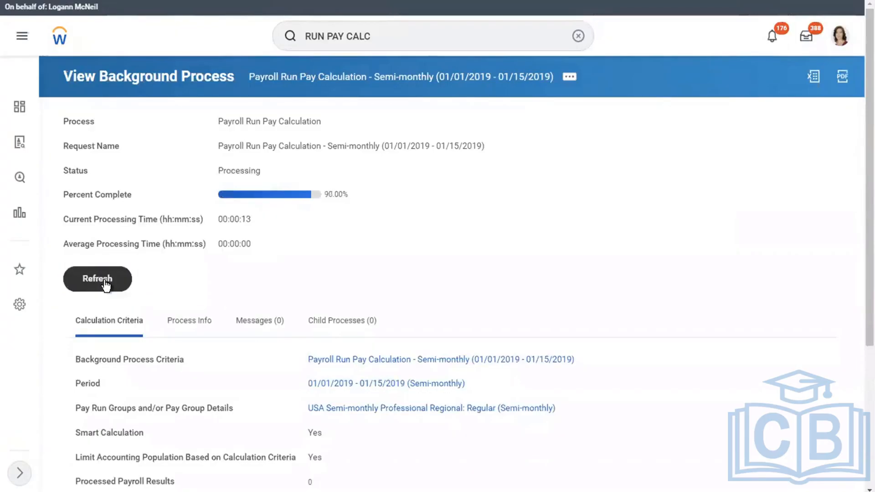
{"action": "left_click", "coordinate": [105, 286]}
{"action": "left_click", "coordinate": [105, 281]}
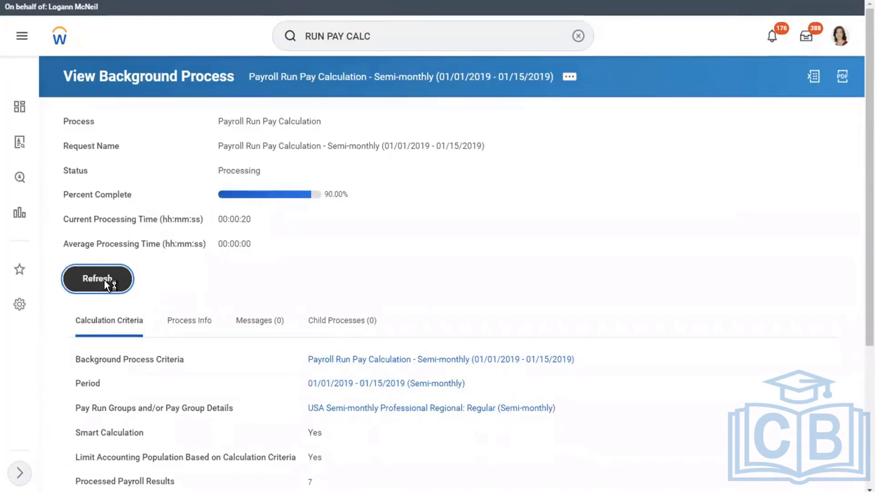
{"action": "left_click", "coordinate": [105, 281]}
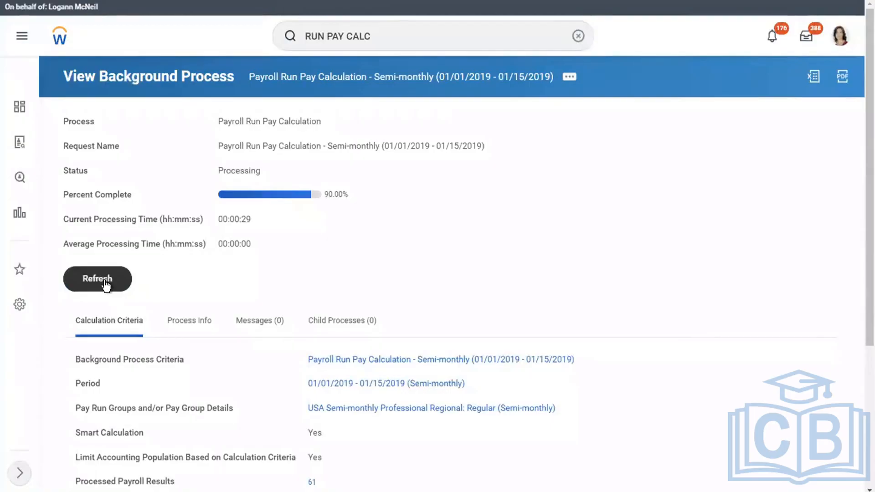
{"action": "left_click", "coordinate": [105, 283]}
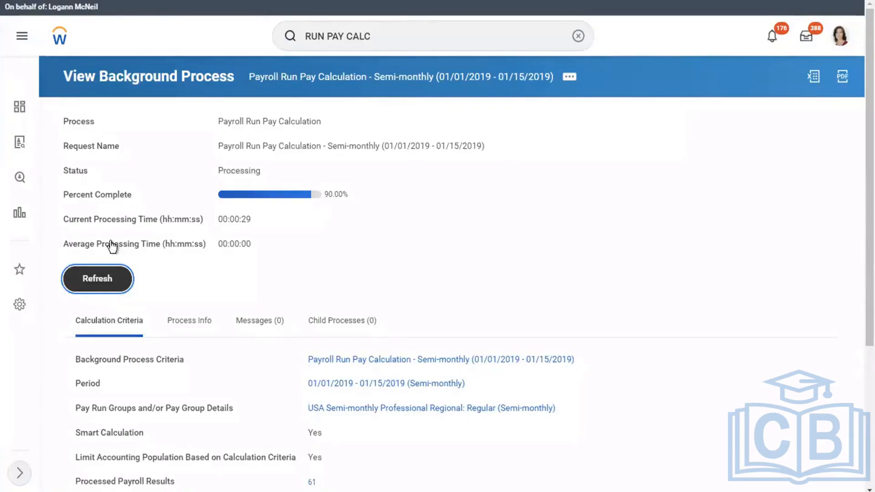
{"action": "left_click", "coordinate": [114, 278]}
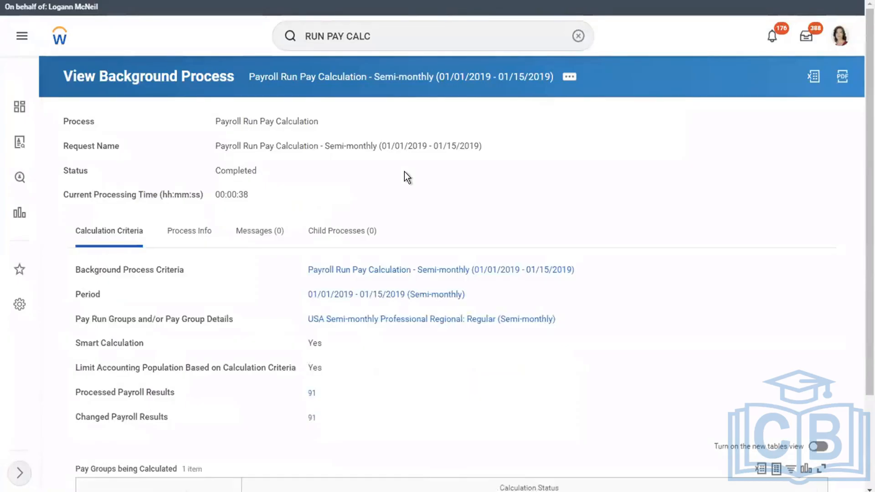
Open the 91 payroll results from the Pay Groups being Calculated total
{"action": "scroll", "coordinate": [403, 177], "scroll_direction": "down", "scroll_amount": 1}
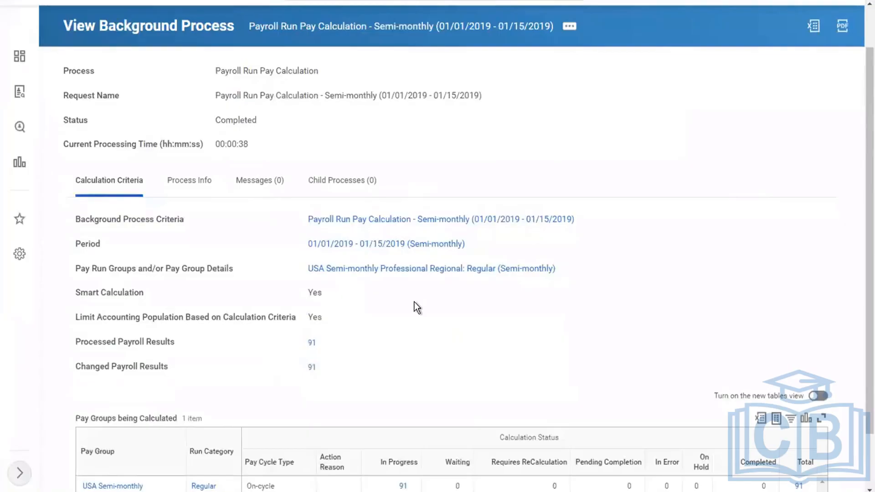
{"action": "scroll", "coordinate": [416, 308], "scroll_direction": "down", "scroll_amount": 1}
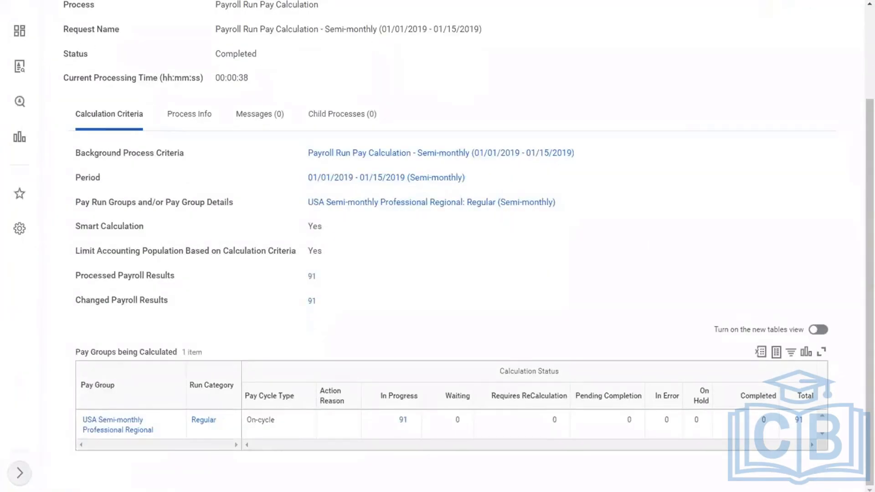
{"action": "left_click", "coordinate": [797, 420]}
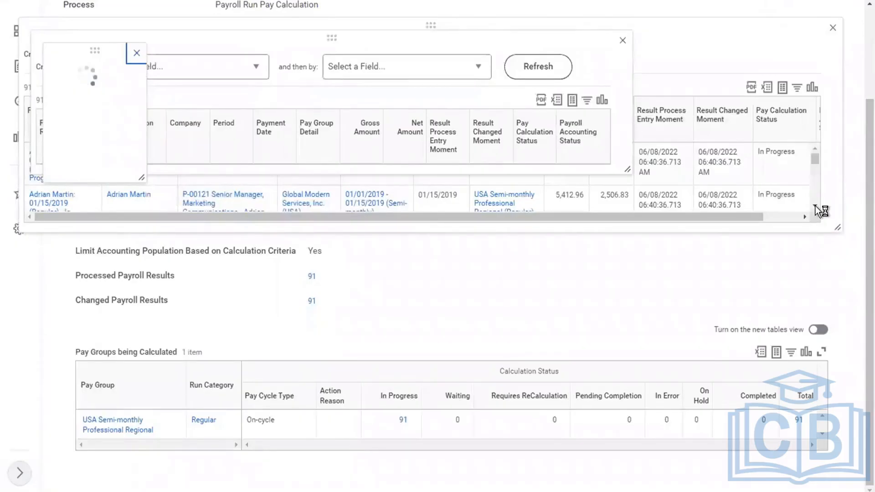
Close the duplicate results window and open the first payroll result in a new tab
{"action": "left_click", "coordinate": [137, 53]}
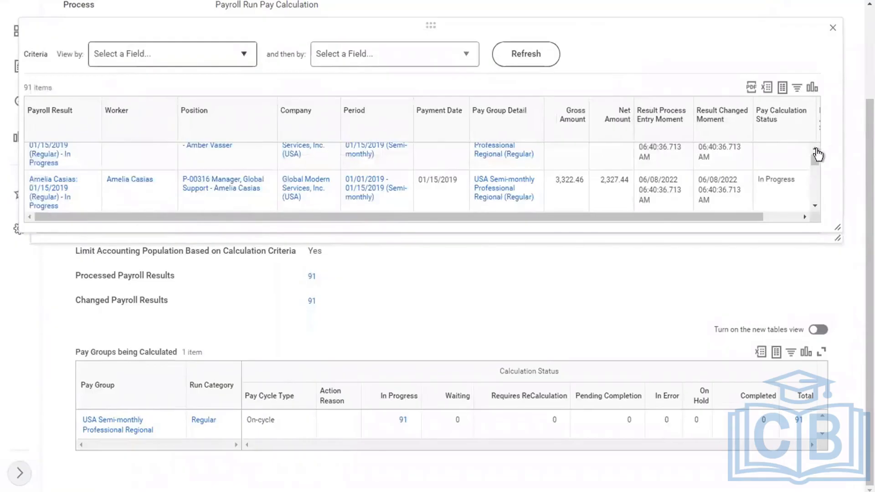
{"action": "scroll", "coordinate": [816, 148], "scroll_direction": "up", "scroll_amount": 1}
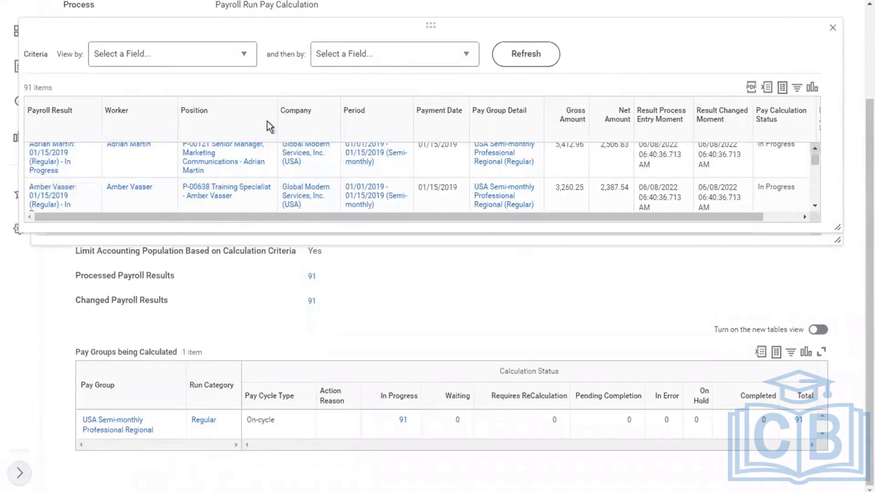
{"action": "scroll", "coordinate": [53, 165], "scroll_direction": "up", "scroll_amount": 1}
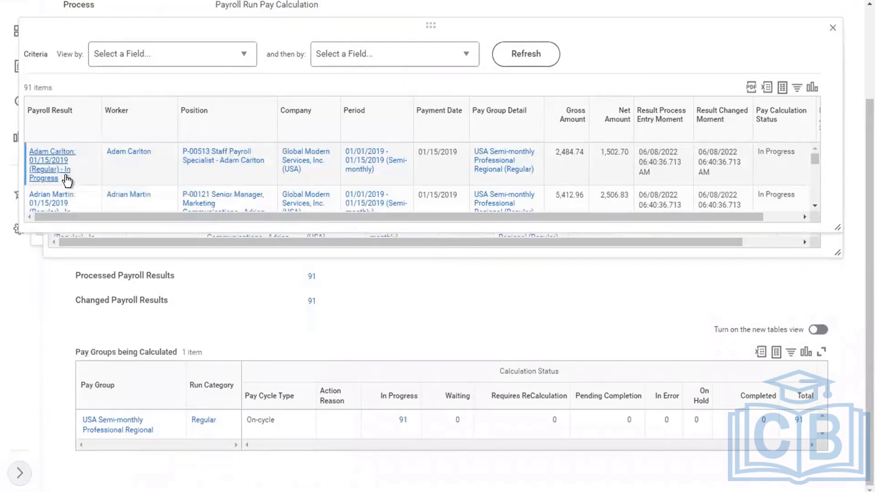
{"action": "left_click", "coordinate": [67, 178]}
{"action": "right_click", "coordinate": [67, 179]}
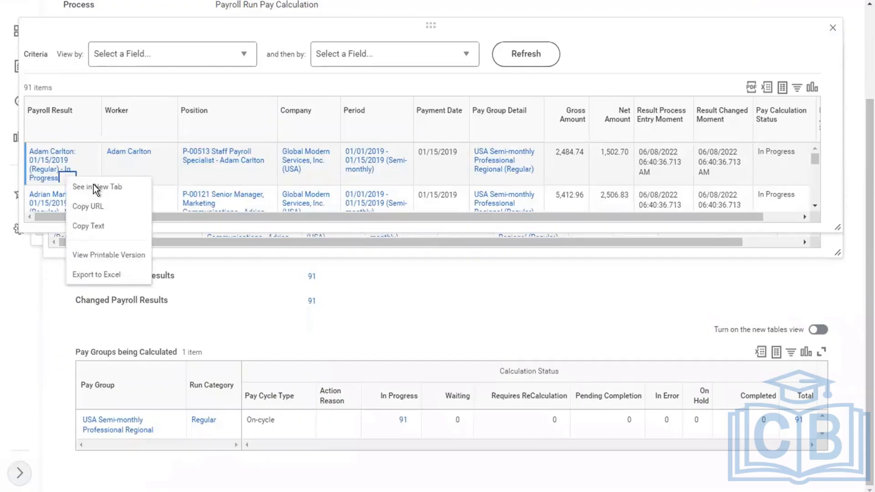
{"action": "left_click", "coordinate": [114, 188]}
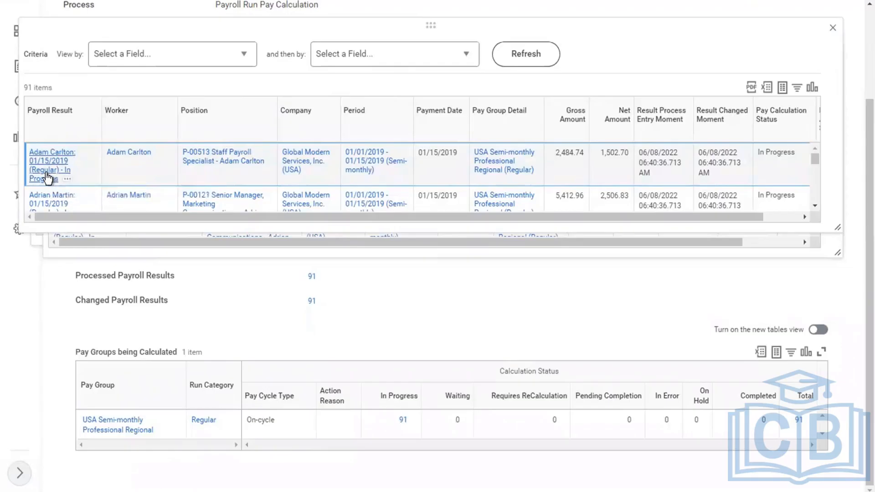
{"action": "right_click", "coordinate": [70, 181]}
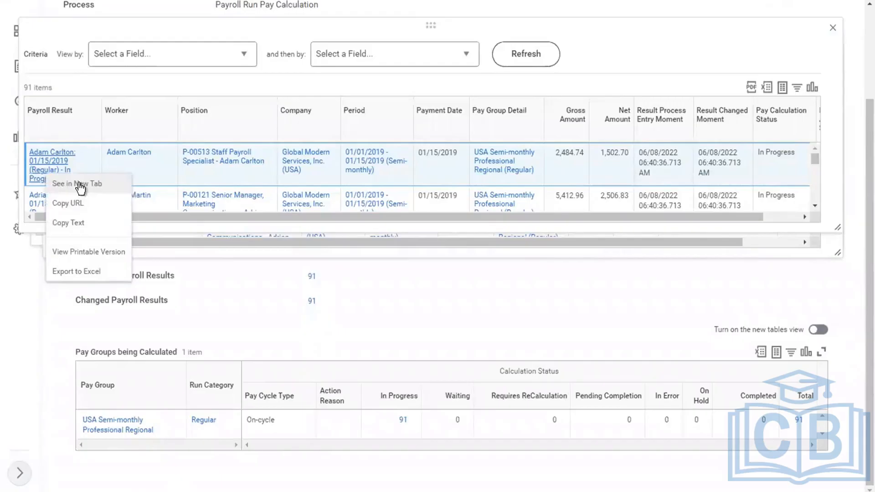
{"action": "left_click", "coordinate": [78, 184]}
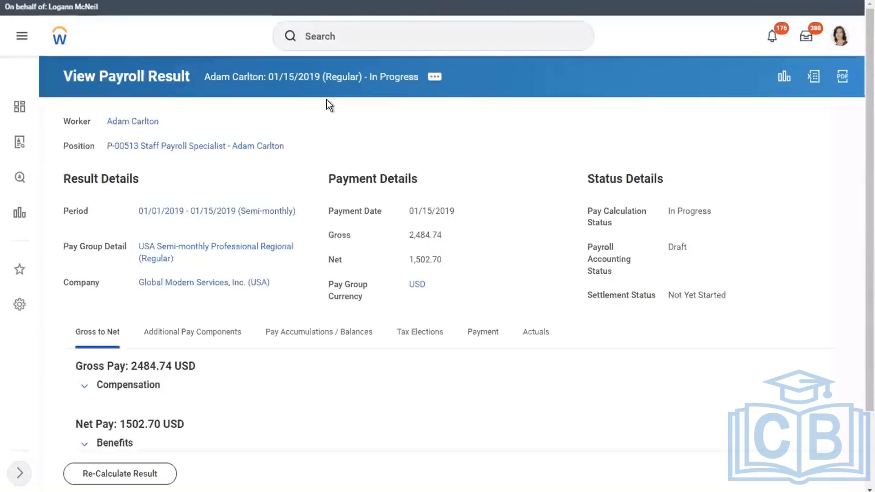
Queue a Print Payslip Image for this payroll result, choosing Notify Me Later
{"action": "left_click", "coordinate": [435, 77]}
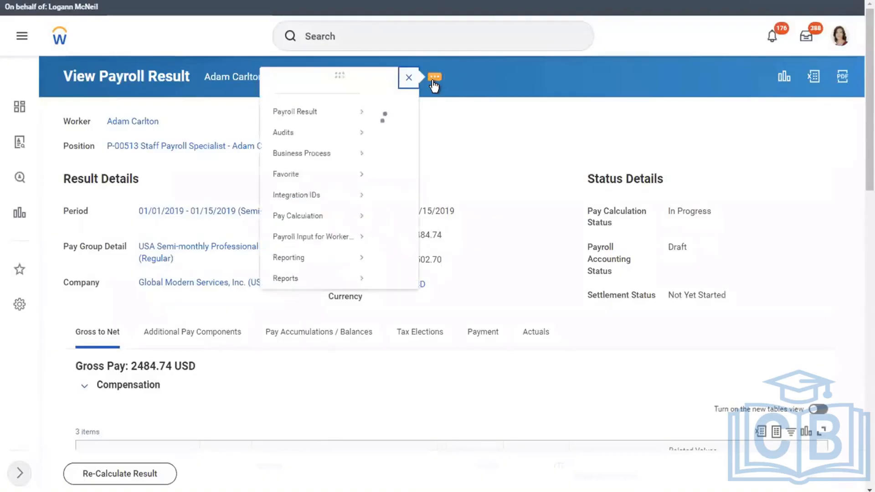
{"action": "mouse_move", "coordinate": [84, 130]}
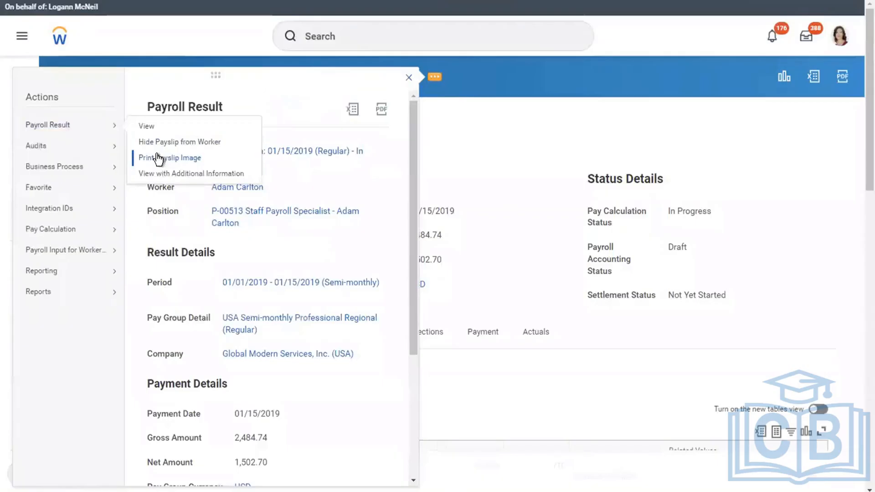
{"action": "left_click", "coordinate": [159, 156]}
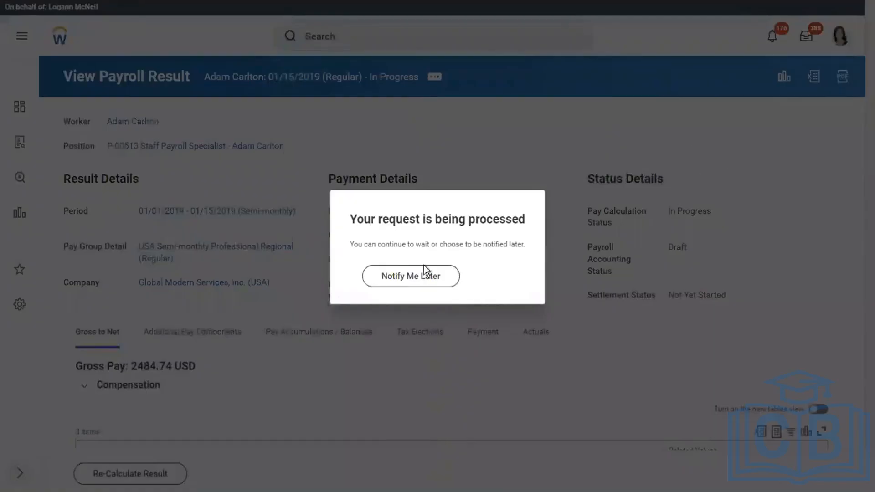
{"action": "left_click", "coordinate": [387, 276]}
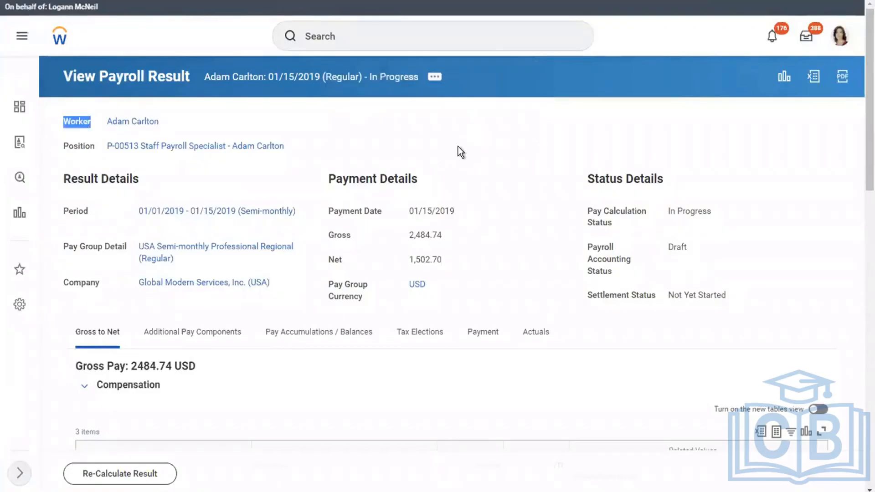
Open the payroll result in its standard Payroll Result view
{"action": "left_click", "coordinate": [434, 78]}
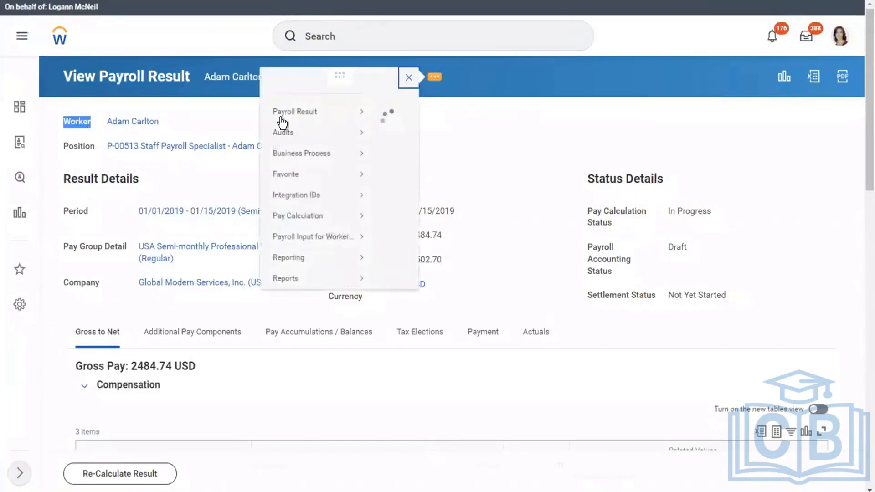
{"action": "mouse_move", "coordinate": [280, 118]}
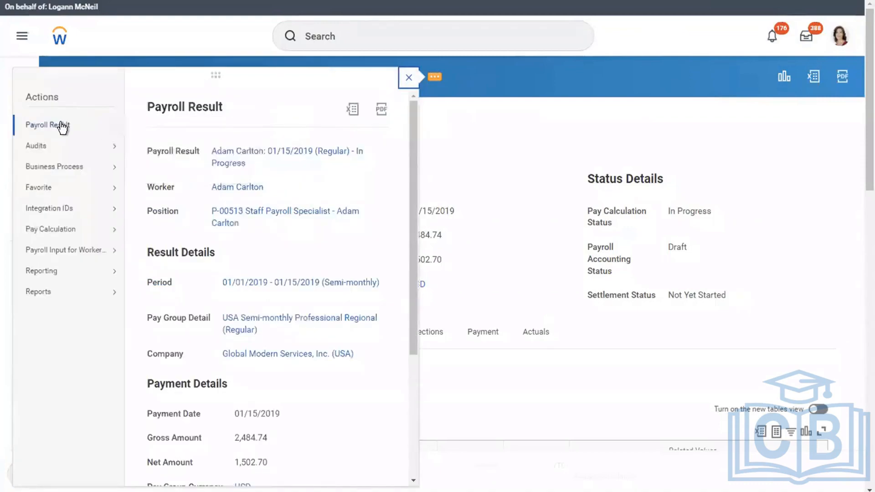
{"action": "mouse_move", "coordinate": [63, 128]}
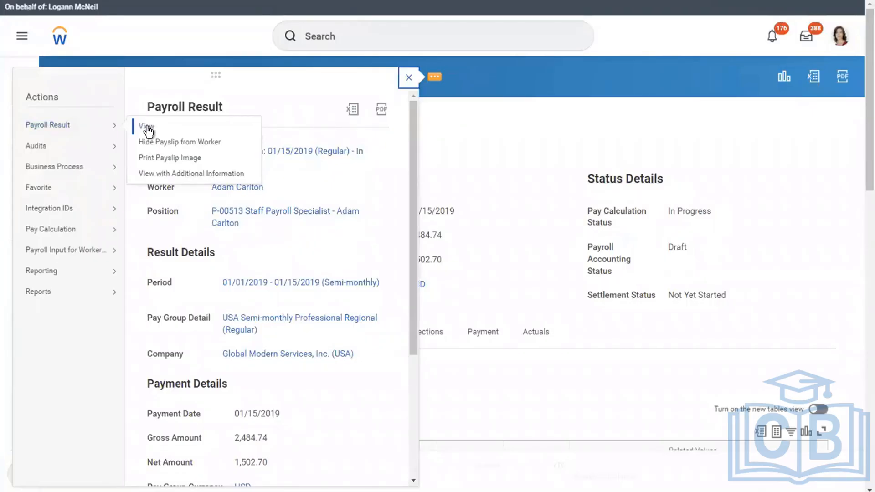
{"action": "mouse_move", "coordinate": [80, 229]}
{"action": "left_click", "coordinate": [141, 124]}
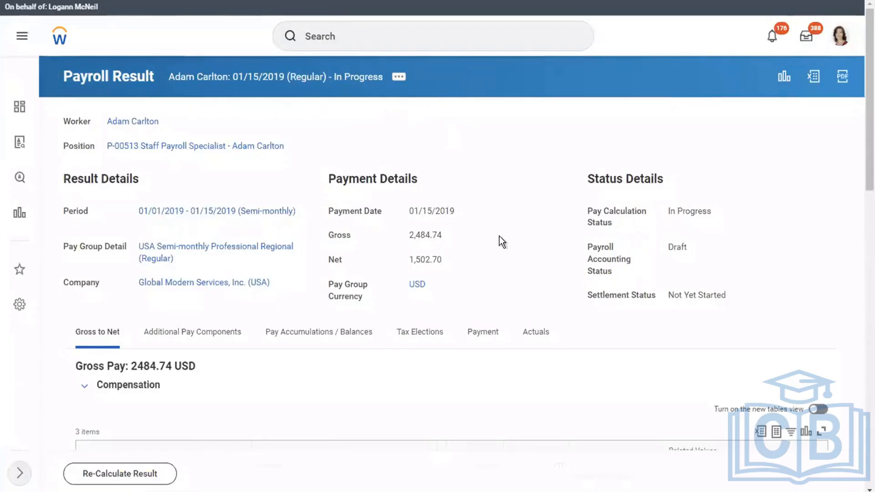
{"action": "scroll", "coordinate": [509, 260], "scroll_direction": "down", "scroll_amount": 2}
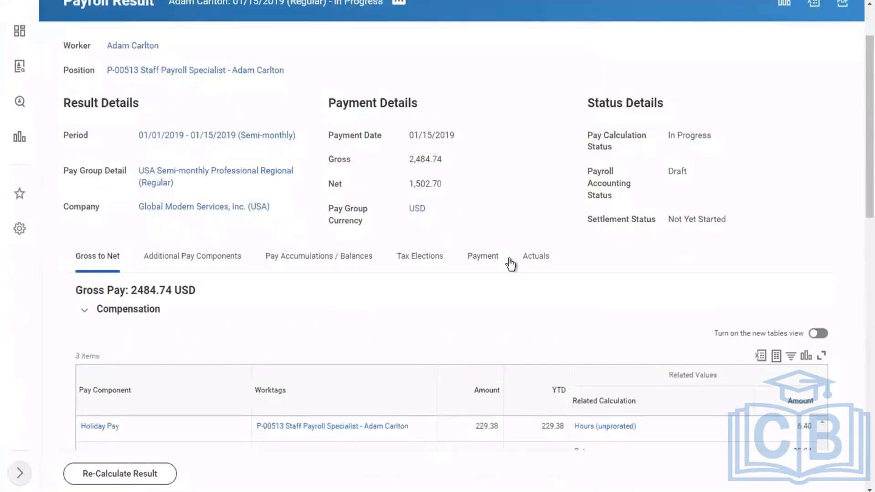
{"action": "scroll", "coordinate": [328, 189], "scroll_direction": "down", "scroll_amount": 4}
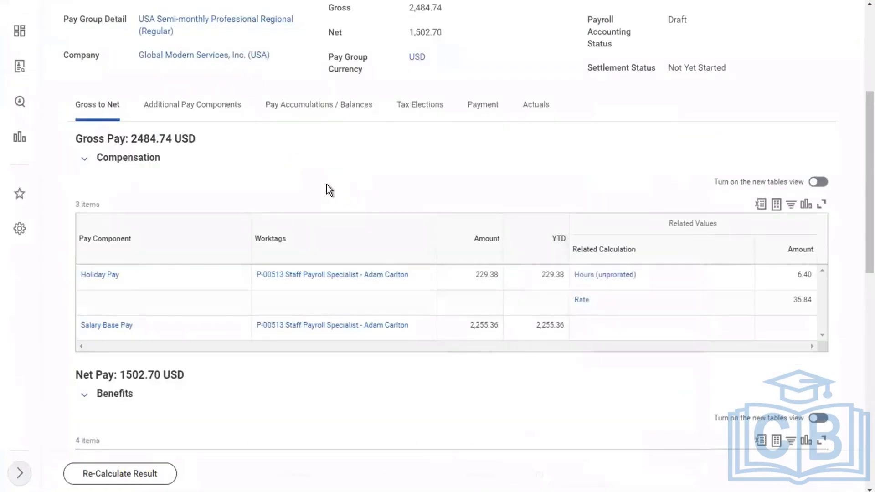
{"action": "scroll", "coordinate": [329, 189], "scroll_direction": "down", "scroll_amount": 6}
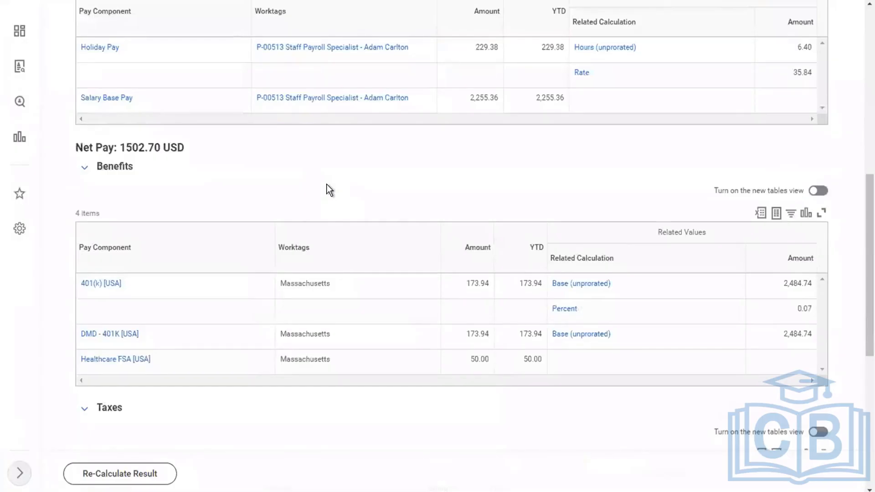
{"action": "scroll", "coordinate": [328, 190], "scroll_direction": "down", "scroll_amount": 1}
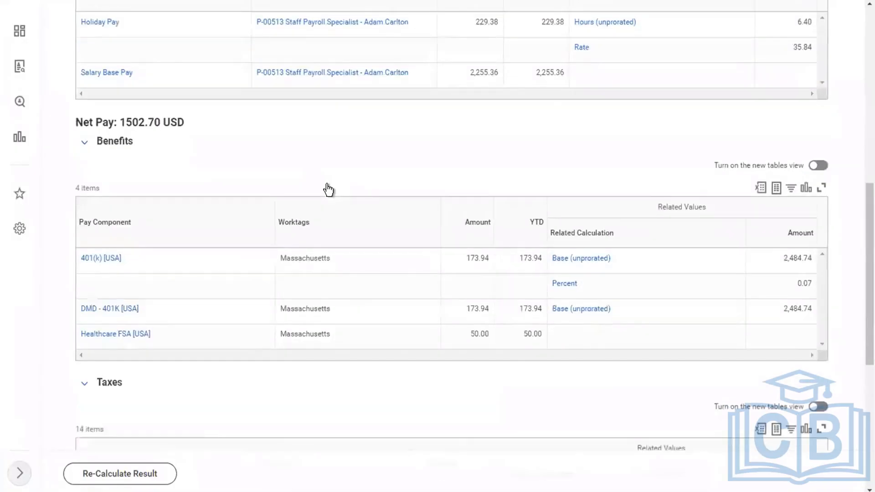
{"action": "scroll", "coordinate": [328, 190], "scroll_direction": "down", "scroll_amount": 2}
{"action": "left_click", "coordinate": [337, 211]}
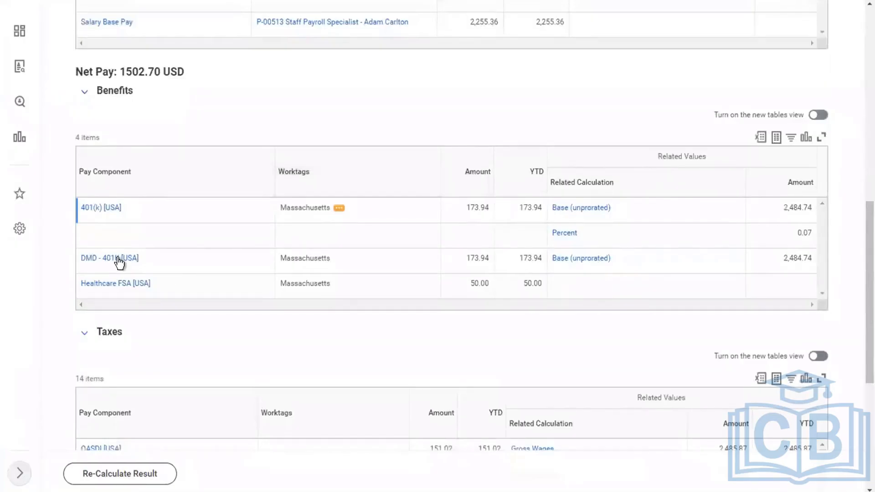
{"action": "left_click", "coordinate": [85, 260]}
{"action": "left_click_drag", "start_coordinate": [86, 259], "coordinate": [161, 260]}
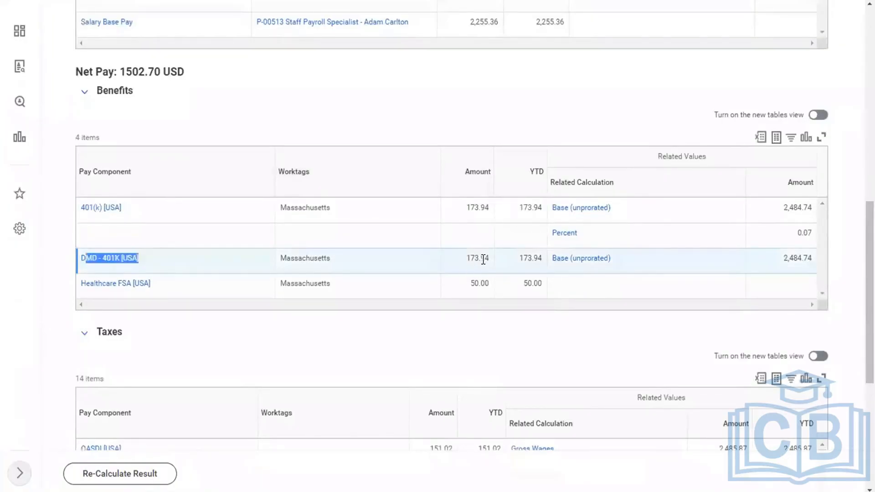
{"action": "left_click_drag", "start_coordinate": [483, 259], "coordinate": [528, 260]}
{"action": "left_click", "coordinate": [431, 117]}
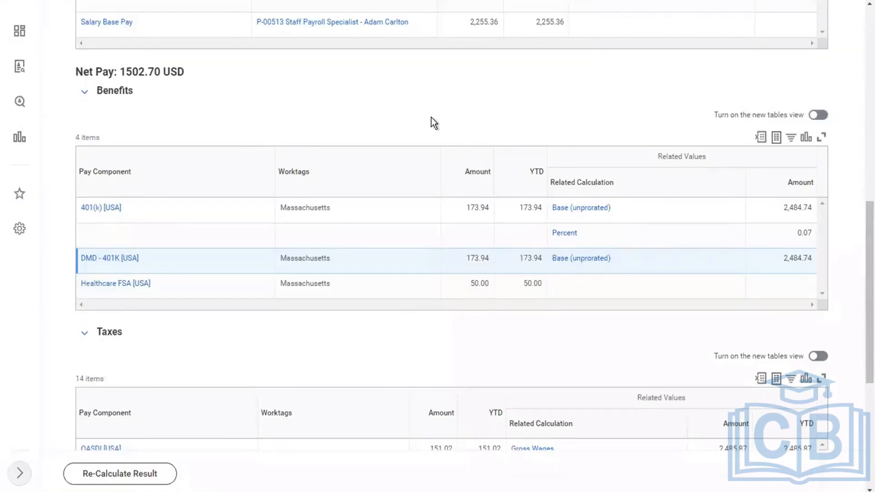
{"action": "scroll", "coordinate": [431, 117], "scroll_direction": "up", "scroll_amount": 2}
{"action": "scroll", "coordinate": [255, 173], "scroll_direction": "up", "scroll_amount": 1}
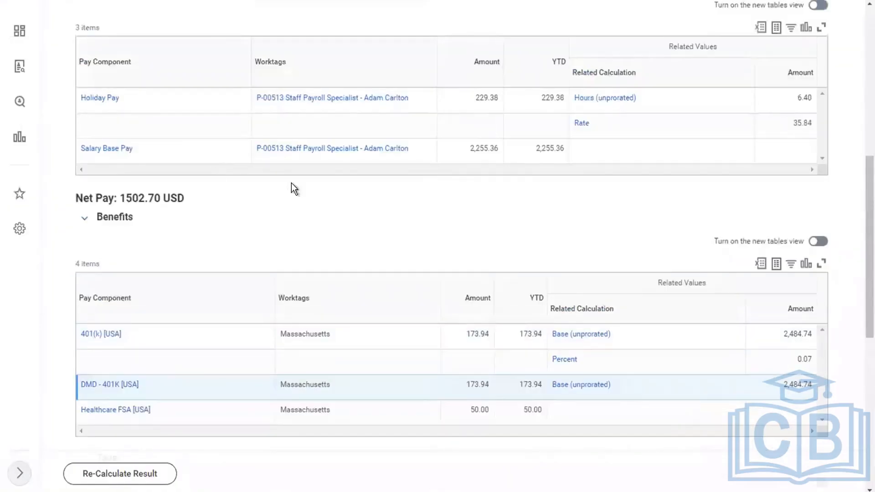
{"action": "scroll", "coordinate": [319, 186], "scroll_direction": "up", "scroll_amount": 1}
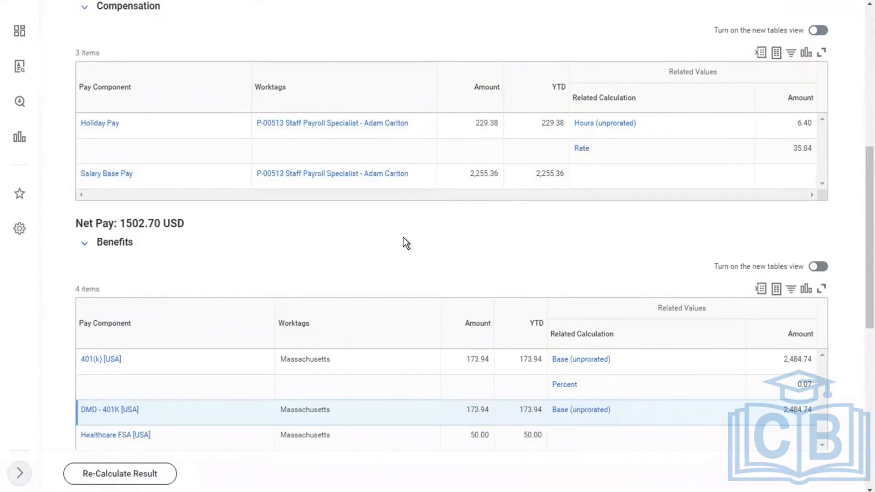
{"action": "scroll", "coordinate": [404, 239], "scroll_direction": "down", "scroll_amount": 4}
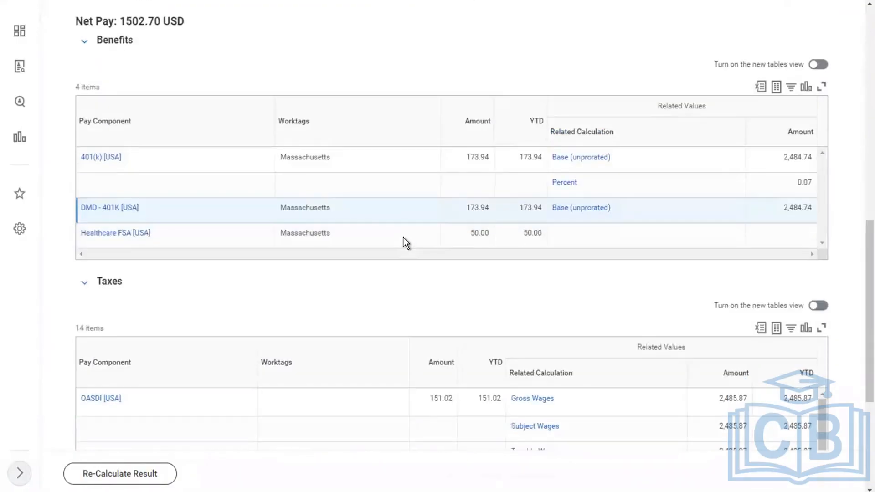
{"action": "scroll", "coordinate": [403, 237], "scroll_direction": "down", "scroll_amount": 1}
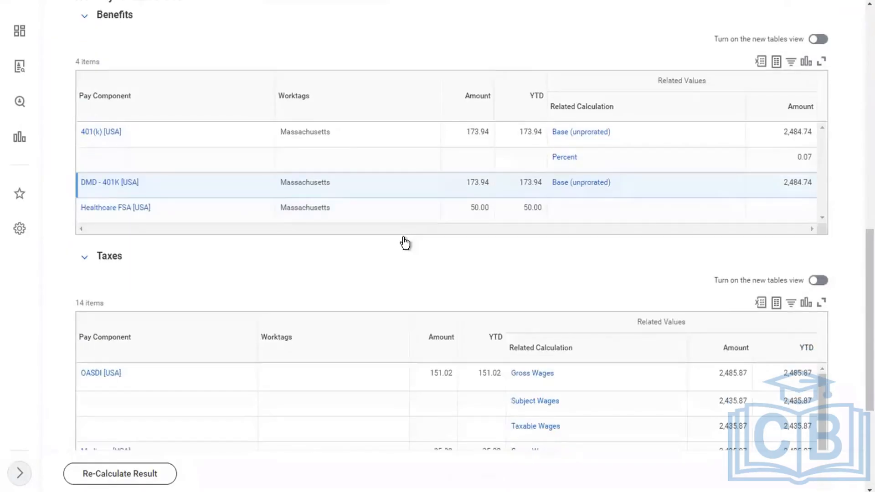
{"action": "scroll", "coordinate": [403, 237], "scroll_direction": "up", "scroll_amount": 1}
{"action": "scroll", "coordinate": [403, 237], "scroll_direction": "up", "scroll_amount": 3}
{"action": "scroll", "coordinate": [401, 237], "scroll_direction": "up", "scroll_amount": 1}
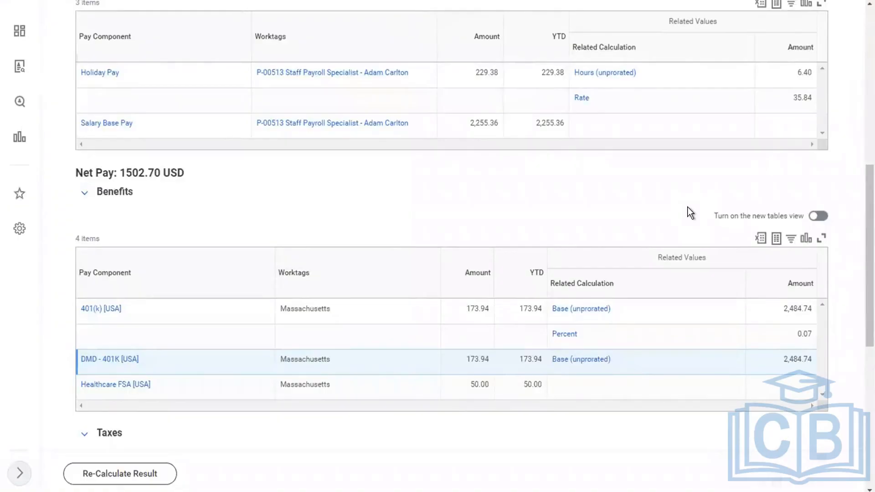
{"action": "scroll", "coordinate": [687, 207], "scroll_direction": "up", "scroll_amount": 3}
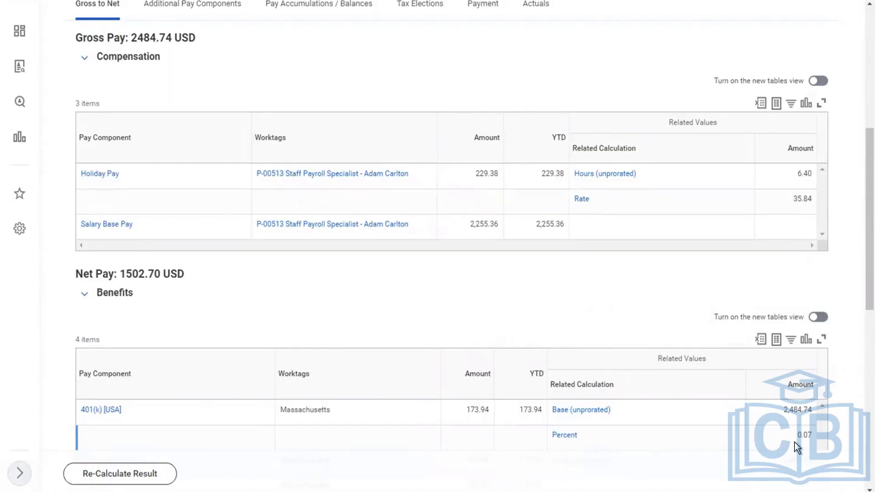
{"action": "scroll", "coordinate": [794, 446], "scroll_direction": "down", "scroll_amount": 1}
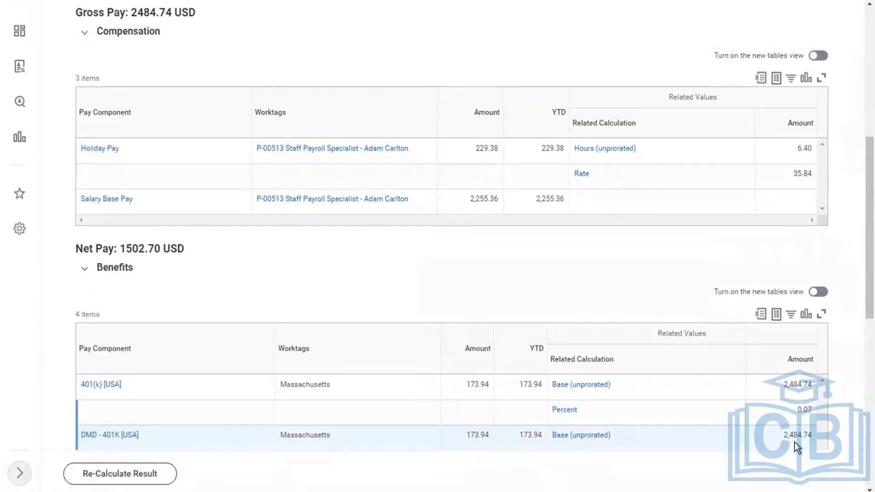
{"action": "scroll", "coordinate": [794, 441], "scroll_direction": "down", "scroll_amount": 3}
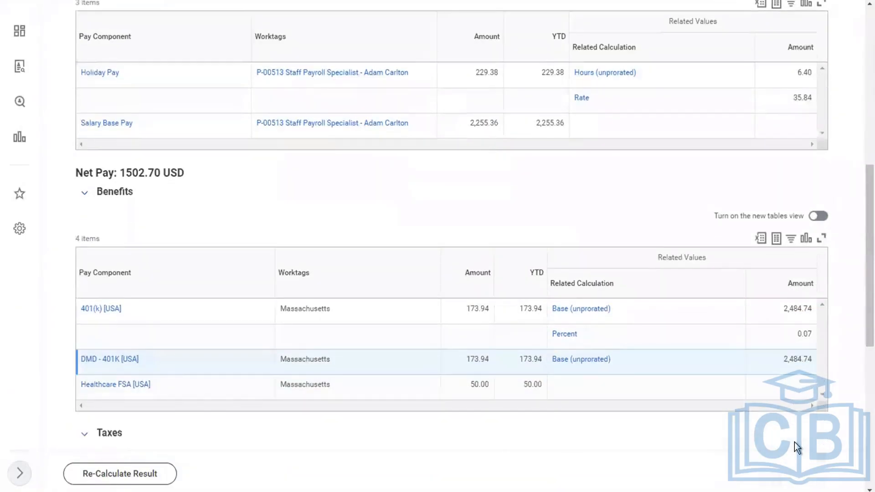
{"action": "scroll", "coordinate": [794, 447], "scroll_direction": "up", "scroll_amount": 9}
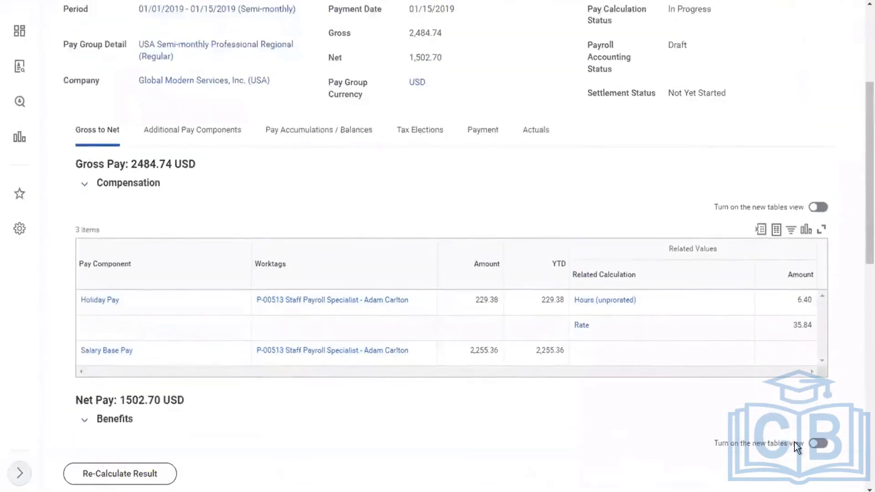
{"action": "scroll", "coordinate": [794, 442], "scroll_direction": "up", "scroll_amount": 2}
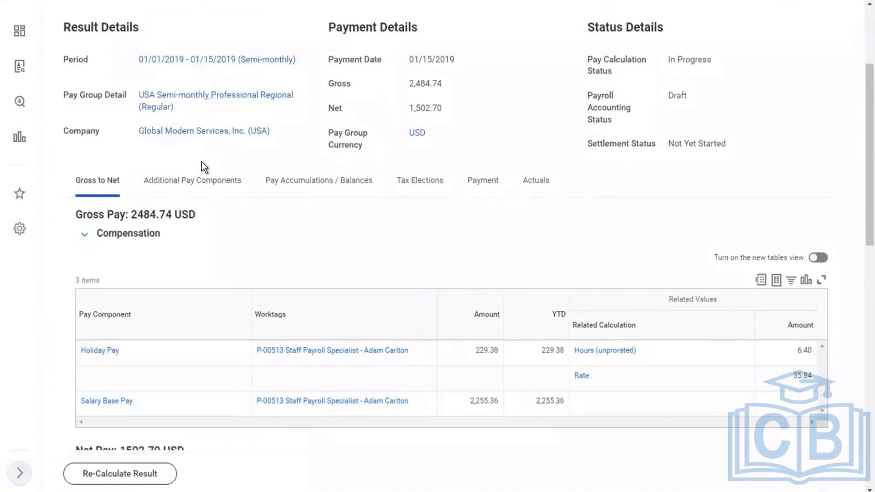
{"action": "scroll", "coordinate": [237, 41], "scroll_direction": "up", "scroll_amount": 3}
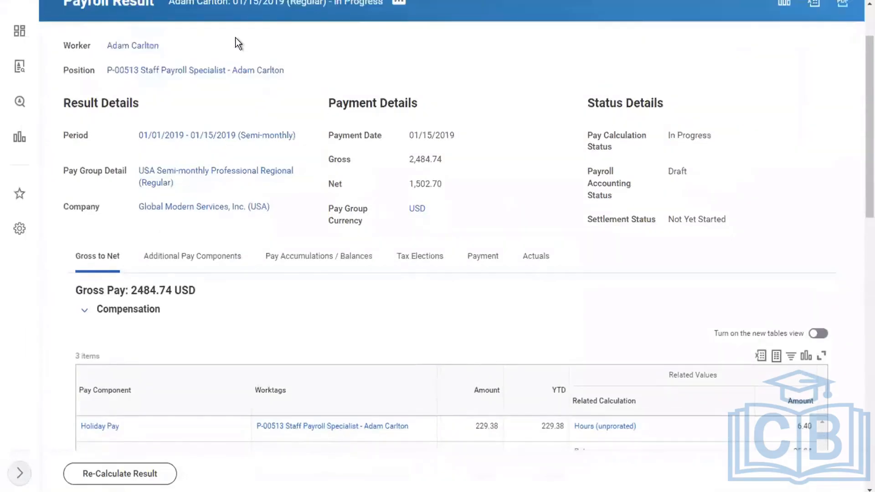
{"action": "scroll", "coordinate": [151, 66], "scroll_direction": "up", "scroll_amount": 1}
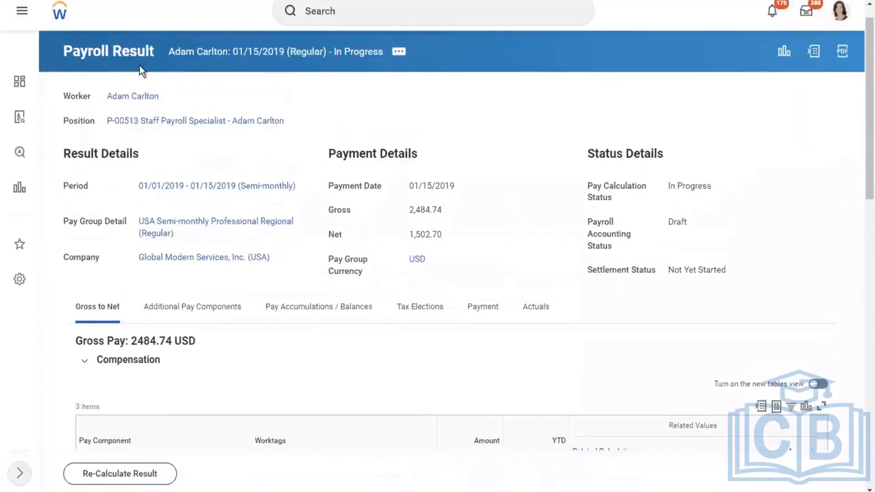
{"action": "left_click", "coordinate": [131, 97]}
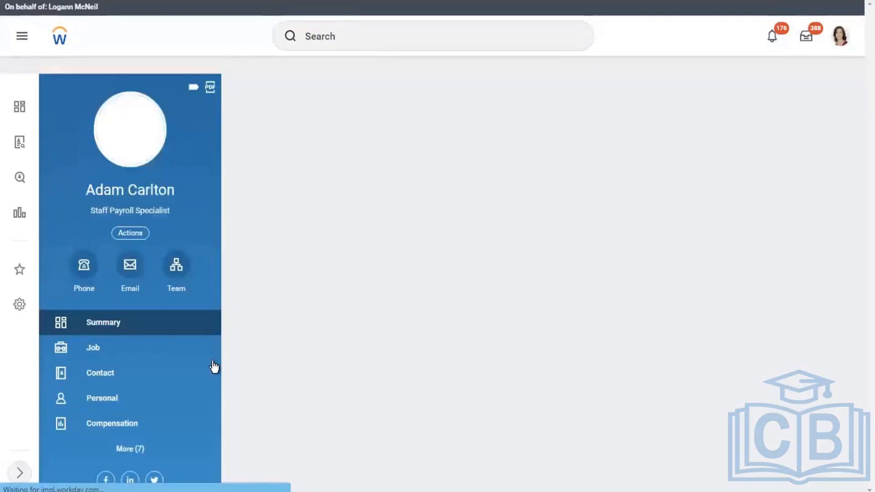
{"action": "scroll", "coordinate": [167, 368], "scroll_direction": "down", "scroll_amount": 1}
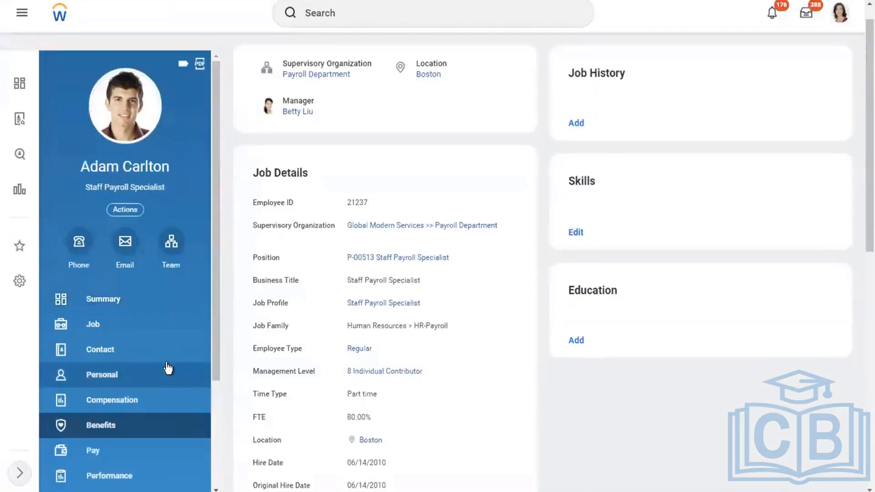
{"action": "left_click", "coordinate": [114, 421]}
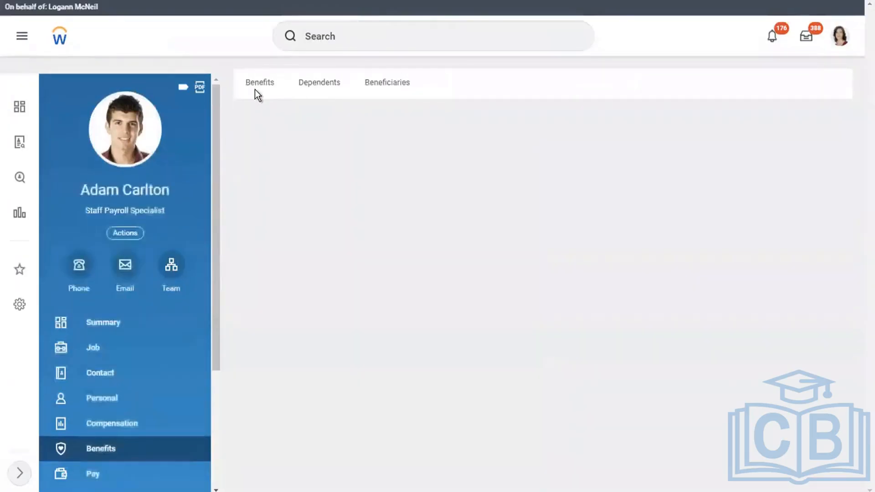
{"action": "left_click", "coordinate": [256, 90]}
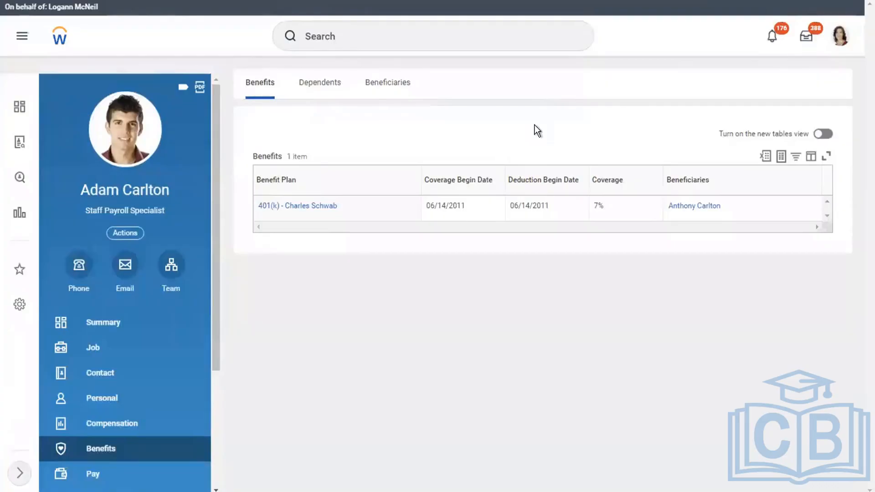
{"action": "left_click", "coordinate": [385, 33]}
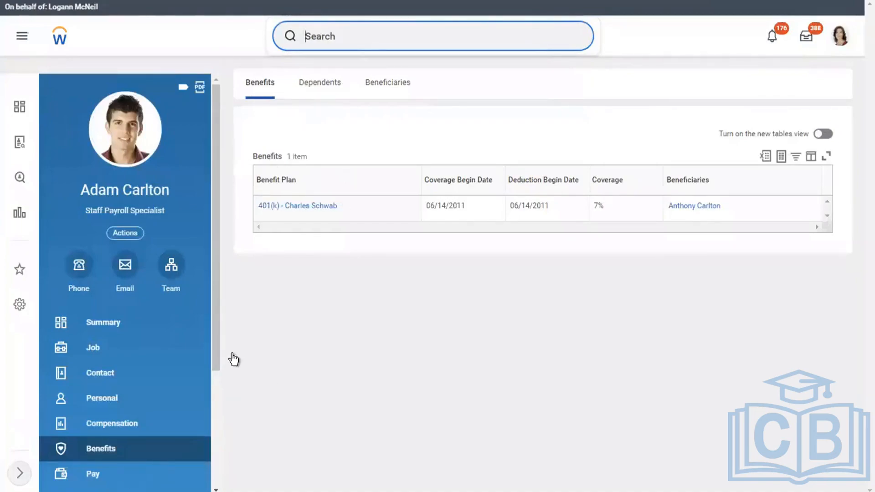
Search 'MAINTAIN PAYSLI' and launch the Maintain Payroll Payslip Configuration task
{"action": "left_click", "coordinate": [836, 42]}
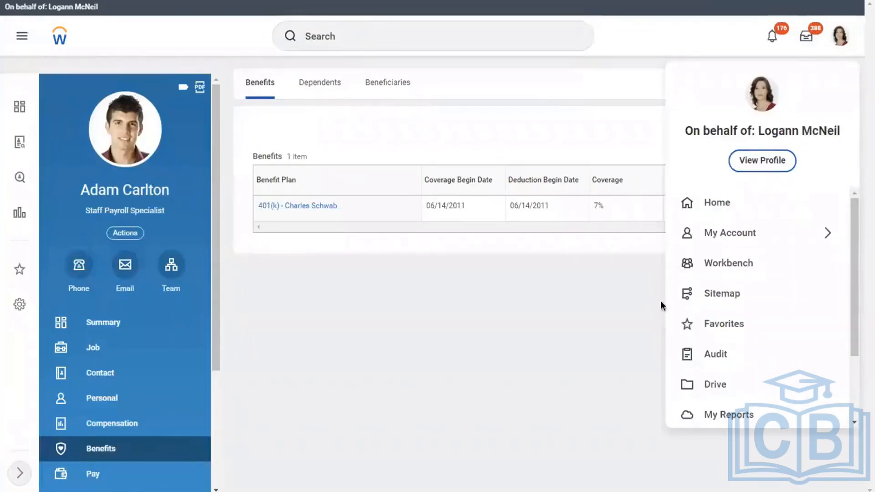
{"action": "left_click", "coordinate": [460, 136]}
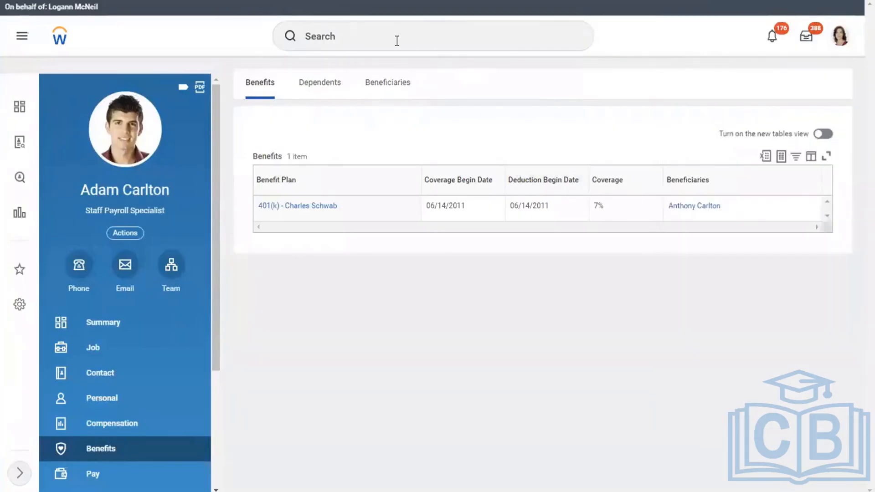
{"action": "left_click", "coordinate": [356, 37]}
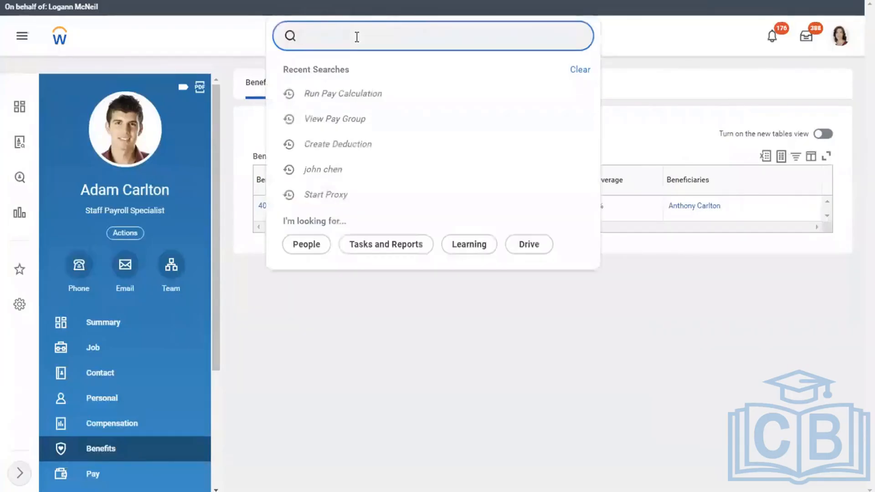
{"action": "type", "text": "cONFIGURE PAY S"}
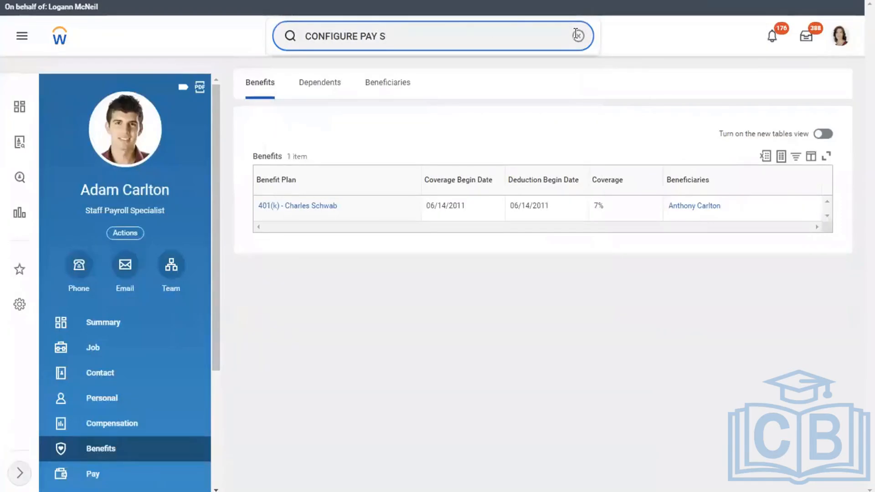
{"action": "double_click", "coordinate": [522, 35]}
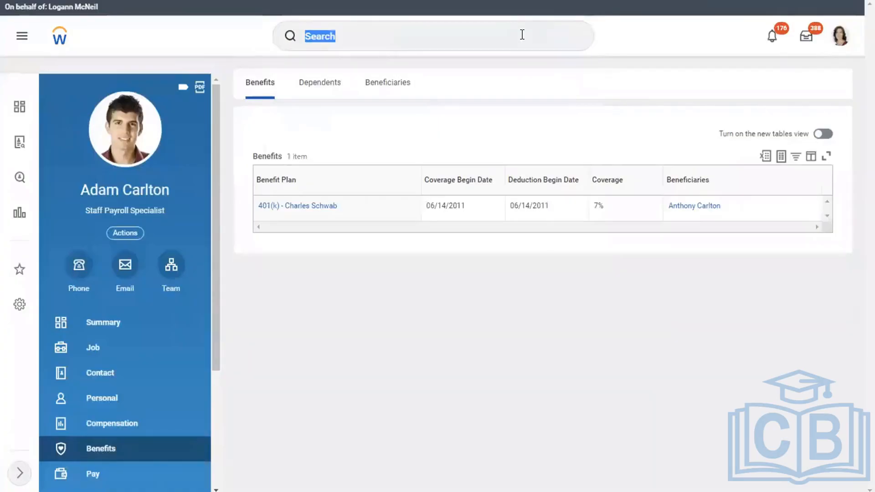
{"action": "left_click", "coordinate": [522, 35]}
{"action": "type", "text": "MAINTAIN PAY"}
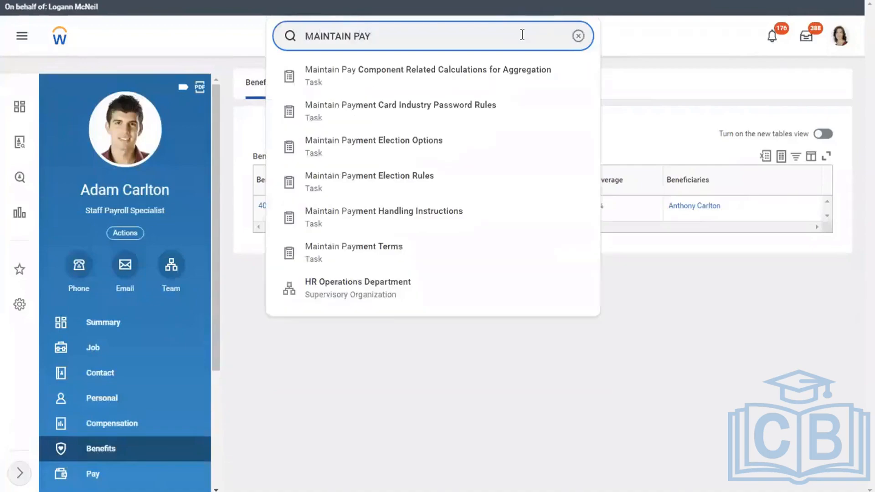
{"action": "type", "text": "SLI"}
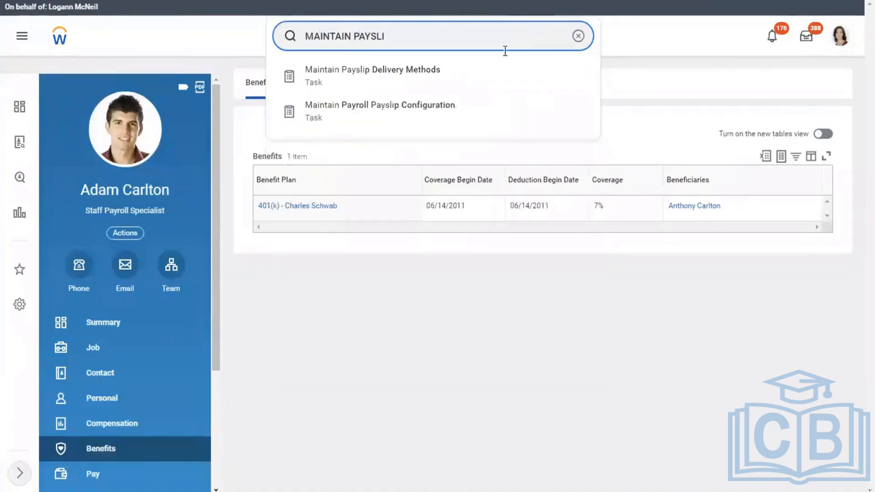
{"action": "left_click", "coordinate": [398, 107]}
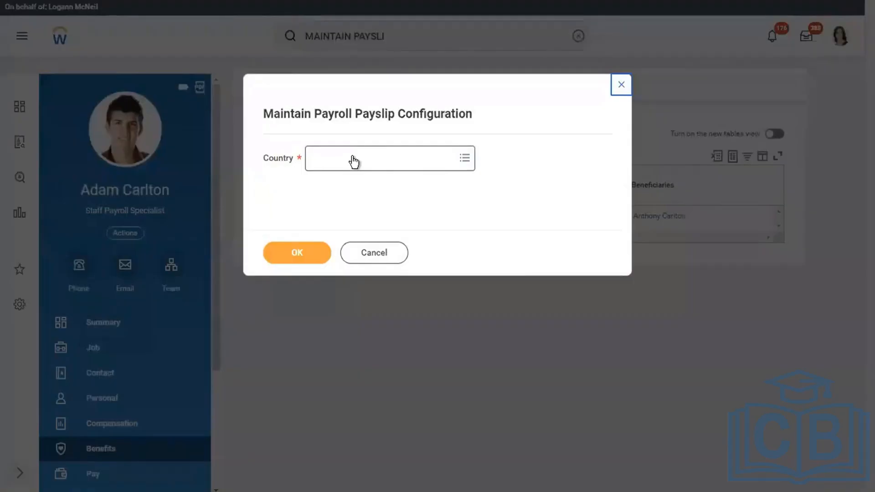
Choose United States of America as country and open the existing 01/01/2000 configuration
{"action": "left_click", "coordinate": [353, 162]}
{"action": "type", "text": "USA"}
{"action": "key", "text": "Return"}
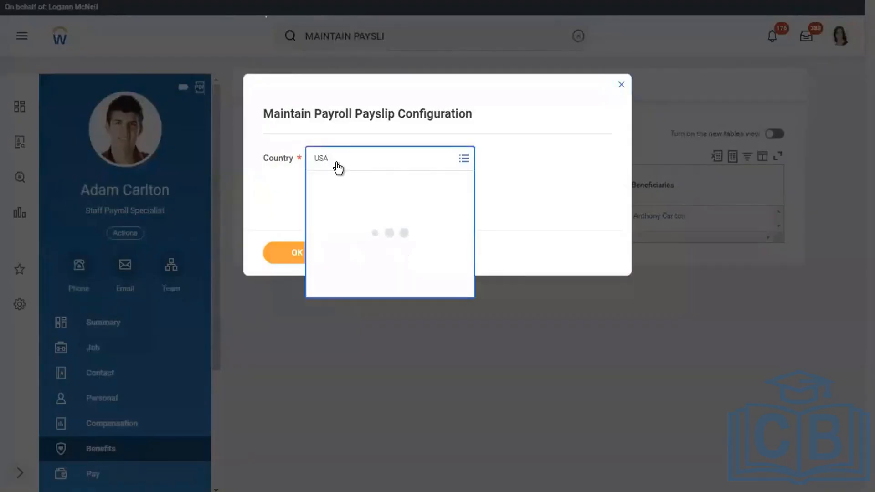
{"action": "left_click", "coordinate": [285, 254]}
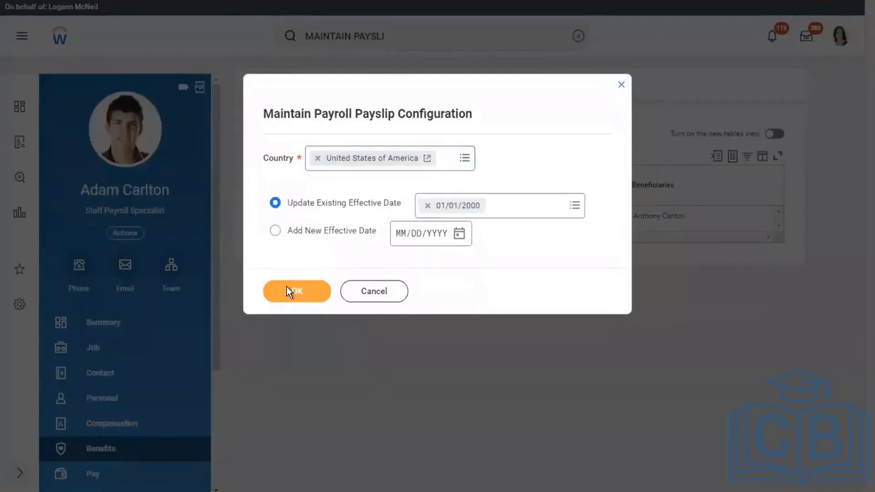
{"action": "left_click", "coordinate": [287, 289]}
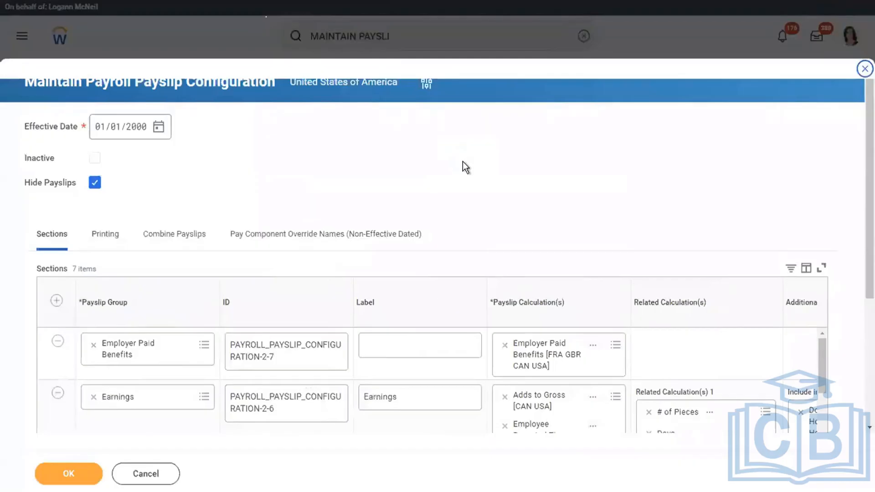
Review the Earnings, Taxable Wages, Post Tax Deductions and Absence Plans section rows without changes
{"action": "scroll", "coordinate": [463, 162], "scroll_direction": "down", "scroll_amount": 5}
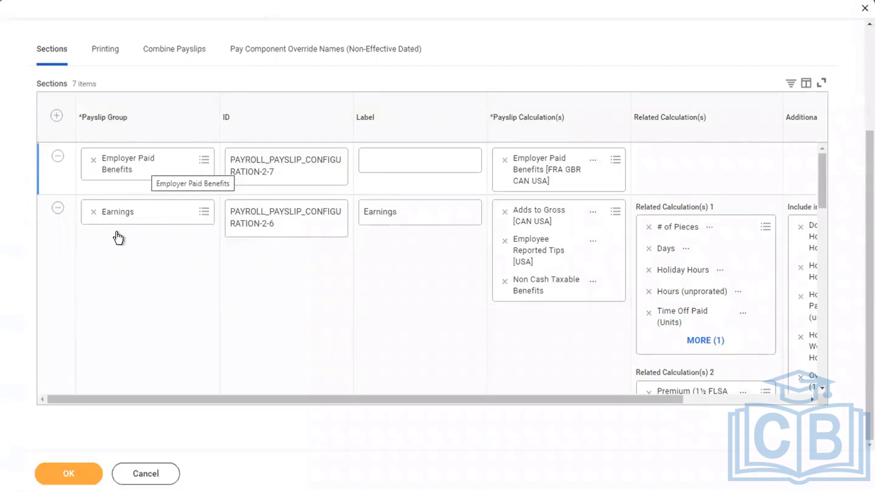
{"action": "left_click", "coordinate": [162, 277]}
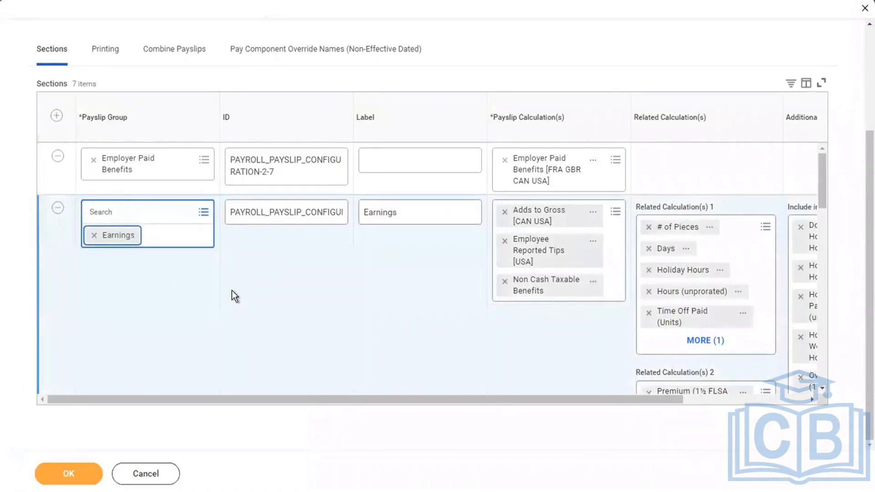
{"action": "key", "text": "Tab"}
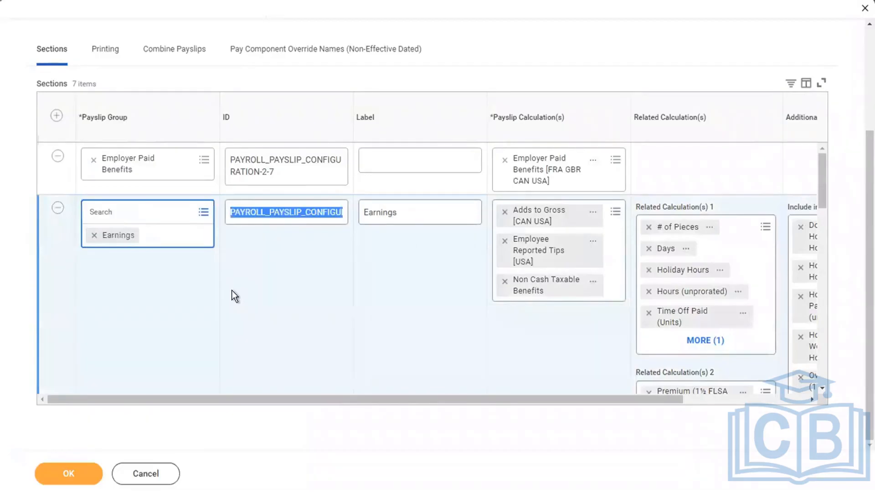
{"action": "scroll", "coordinate": [235, 296], "scroll_direction": "down", "scroll_amount": 5}
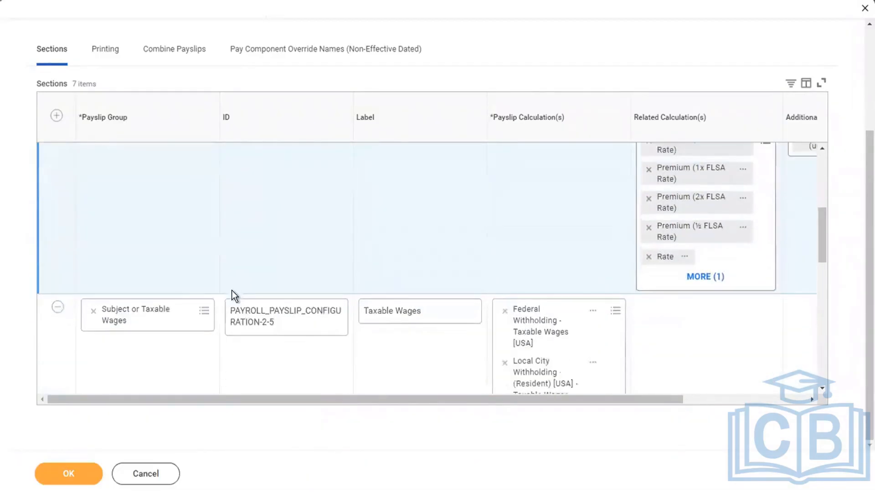
{"action": "scroll", "coordinate": [234, 296], "scroll_direction": "down", "scroll_amount": 1}
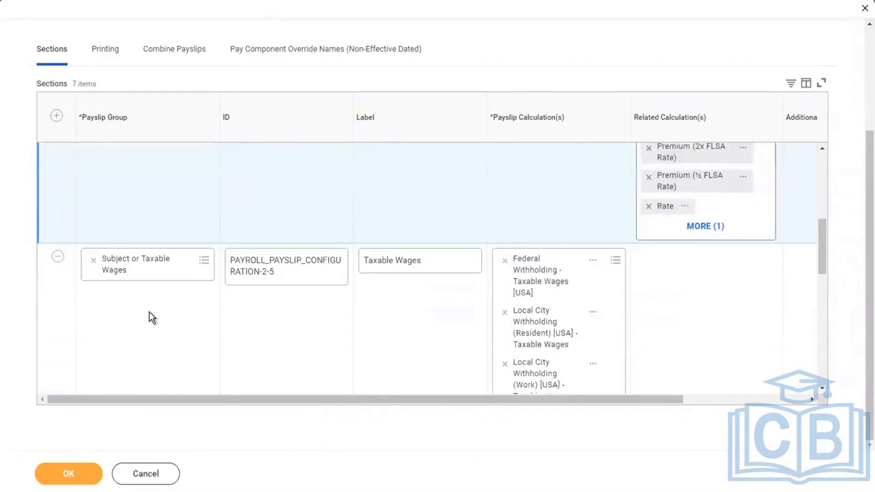
{"action": "left_click", "coordinate": [191, 322]}
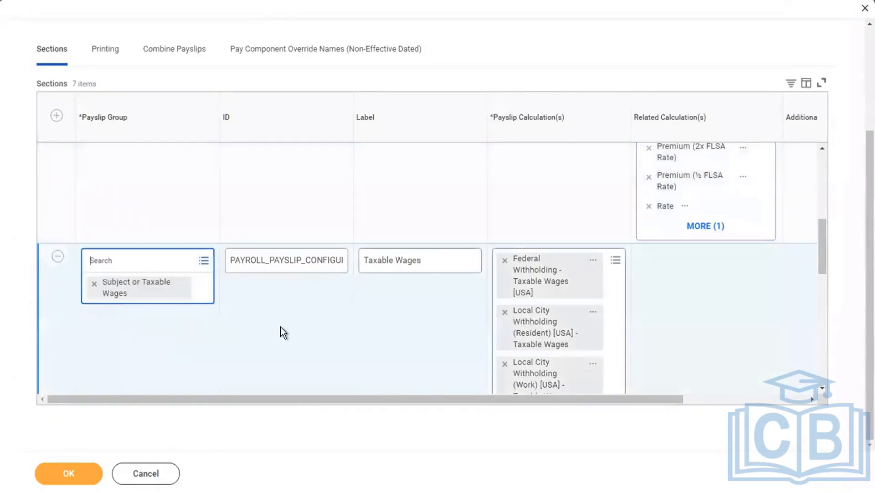
{"action": "scroll", "coordinate": [280, 327], "scroll_direction": "down", "scroll_amount": 1}
{"action": "scroll", "coordinate": [280, 326], "scroll_direction": "down", "scroll_amount": 5}
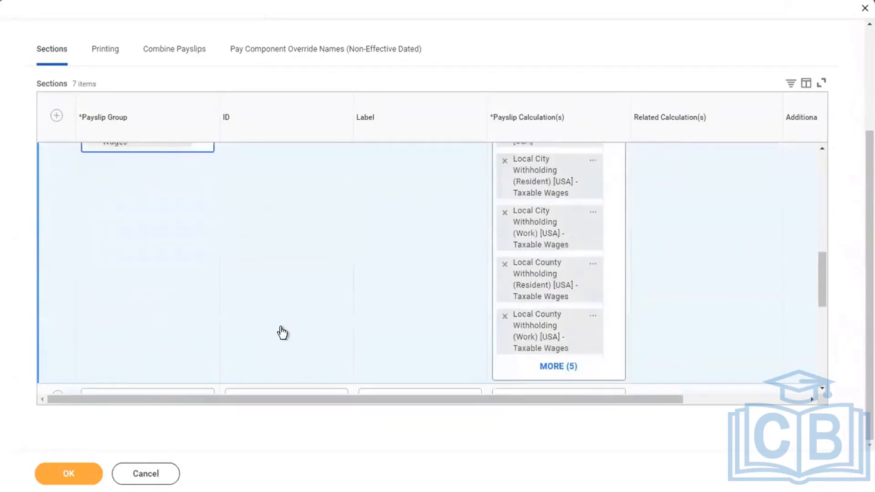
{"action": "scroll", "coordinate": [280, 331], "scroll_direction": "down", "scroll_amount": 1}
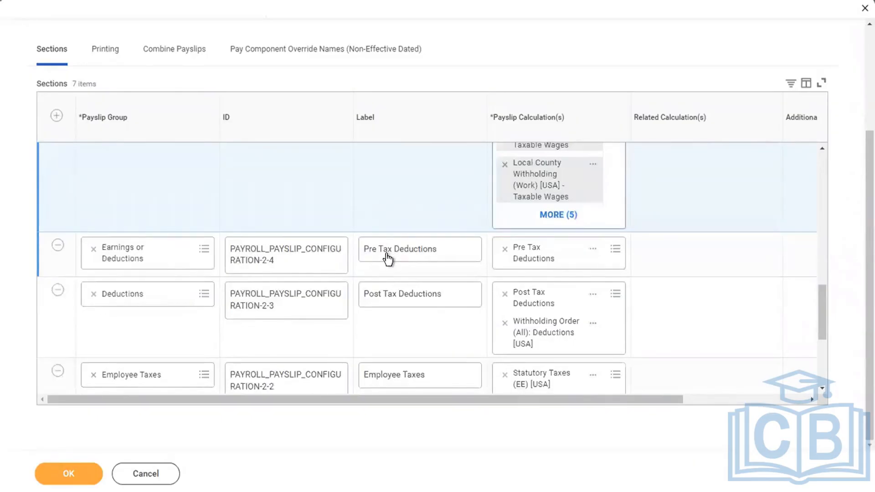
{"action": "left_click", "coordinate": [396, 334]}
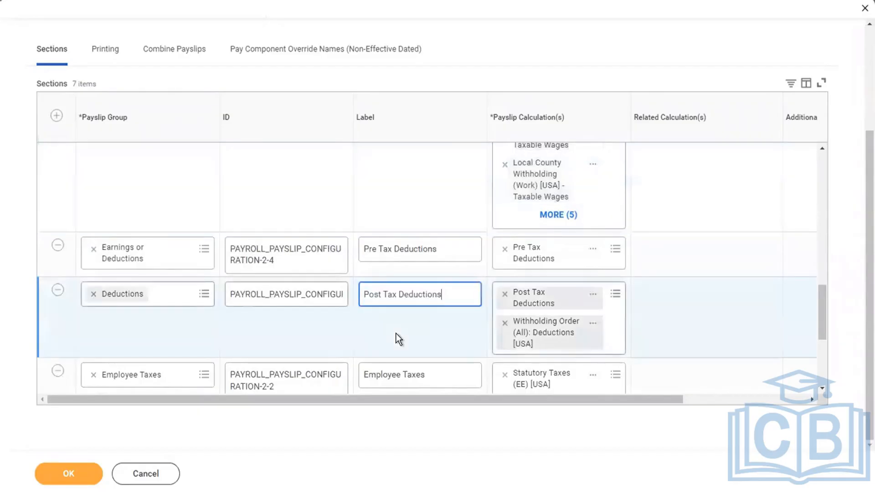
{"action": "scroll", "coordinate": [399, 339], "scroll_direction": "down", "scroll_amount": 4}
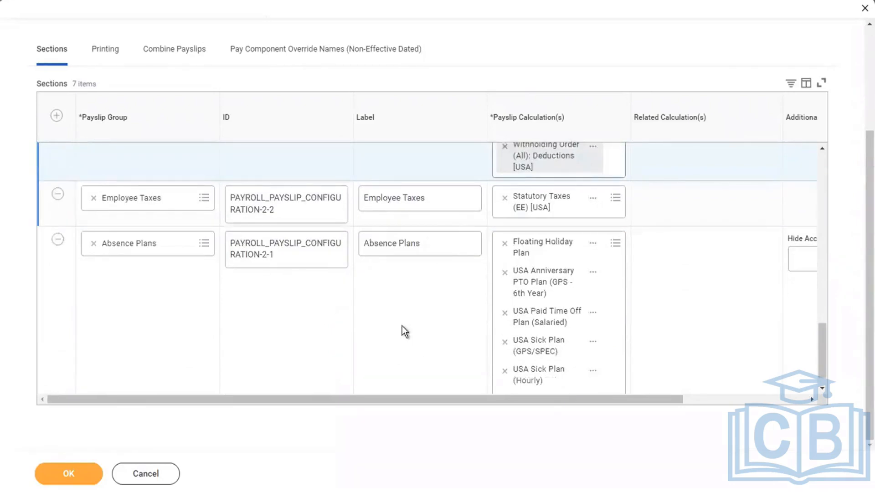
{"action": "left_click", "coordinate": [402, 326]}
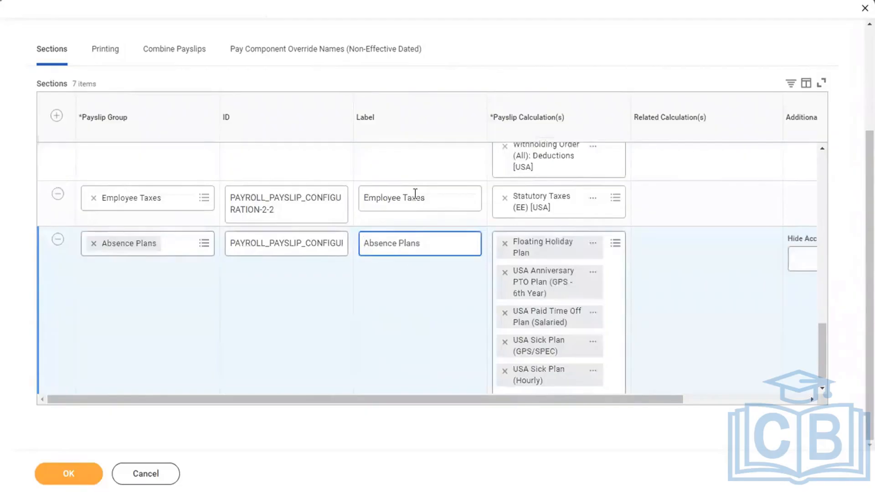
{"action": "left_click", "coordinate": [395, 173]}
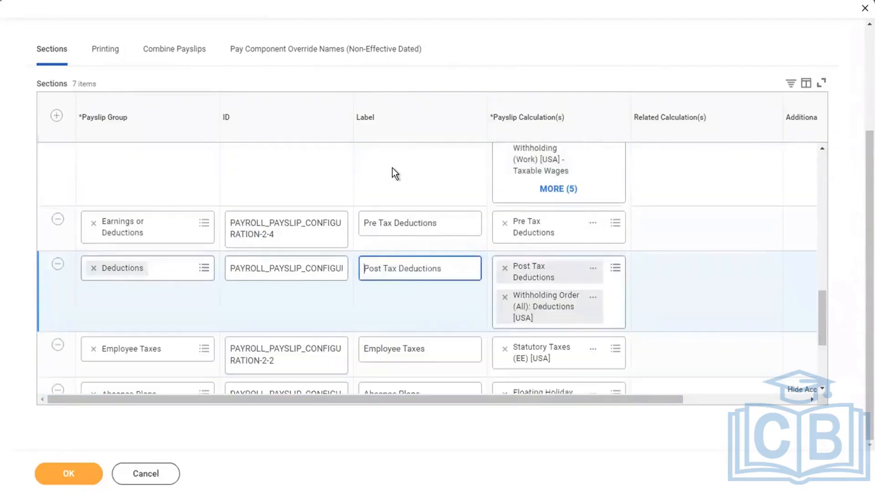
{"action": "left_click", "coordinate": [395, 173]}
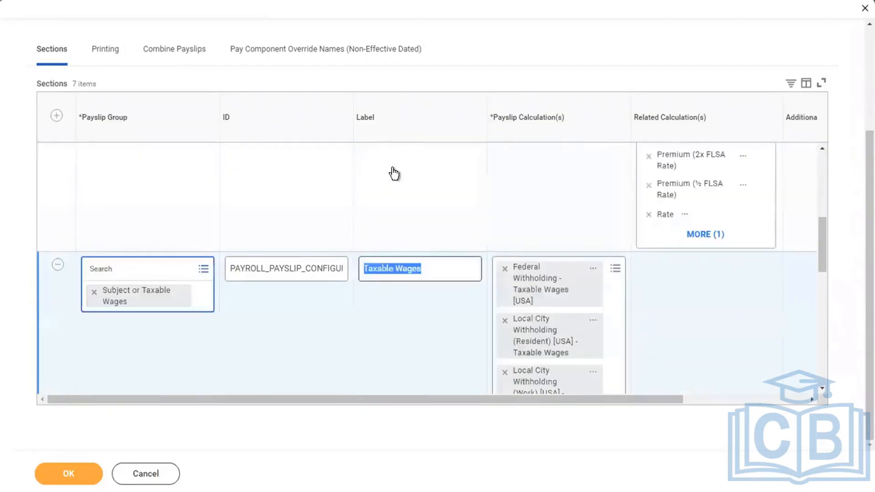
{"action": "left_click", "coordinate": [395, 173]}
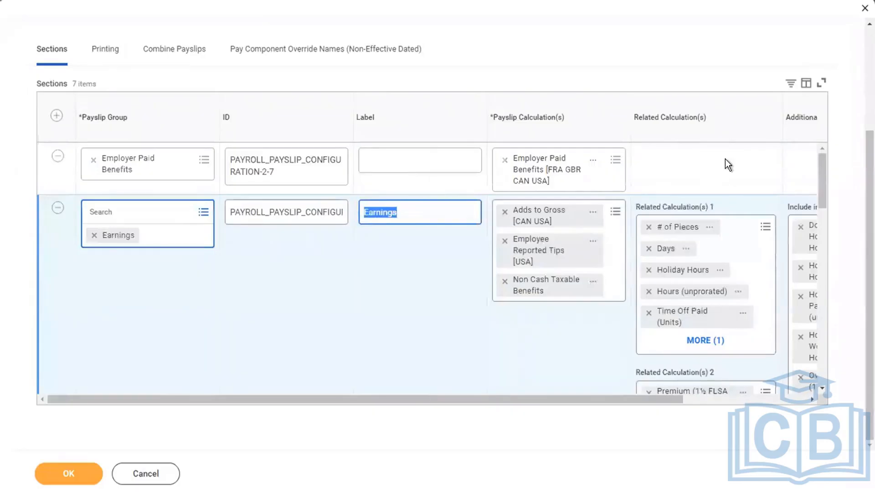
{"action": "left_click", "coordinate": [697, 174]}
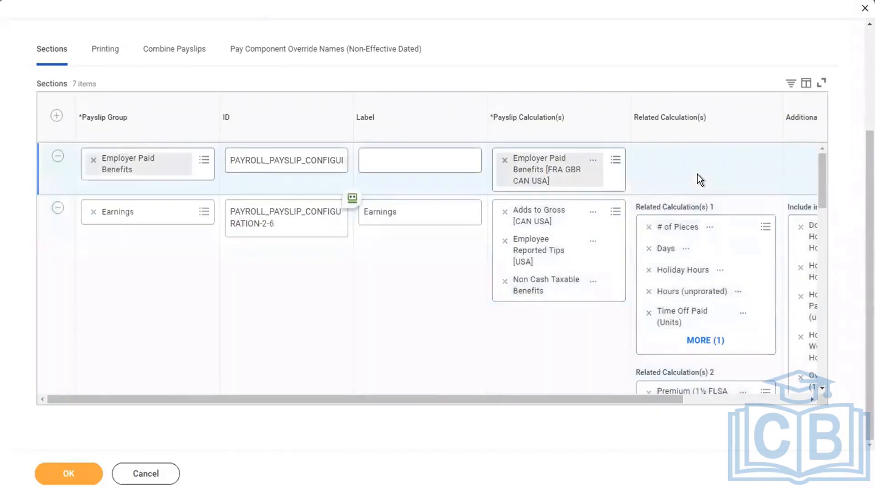
Select the Earnings label text, then review the Printing and Combine Payslips tabs
{"action": "scroll", "coordinate": [438, 347], "scroll_direction": "up", "scroll_amount": 2}
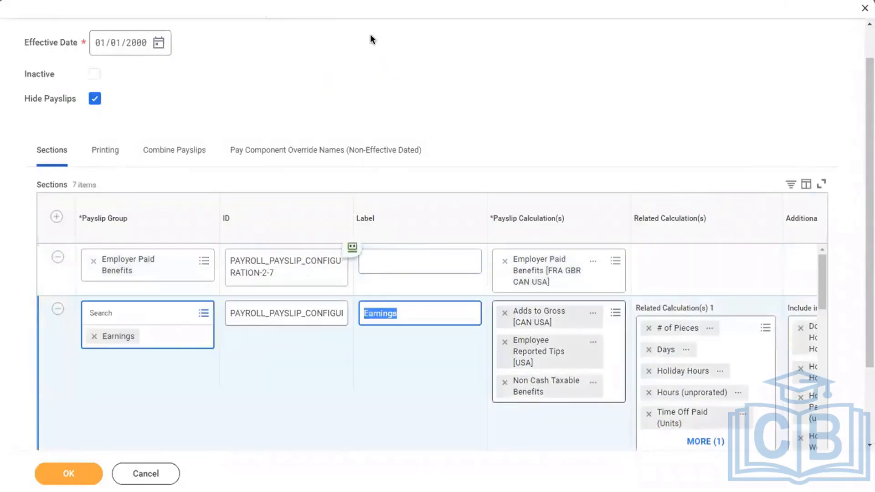
{"action": "left_click", "coordinate": [400, 402]}
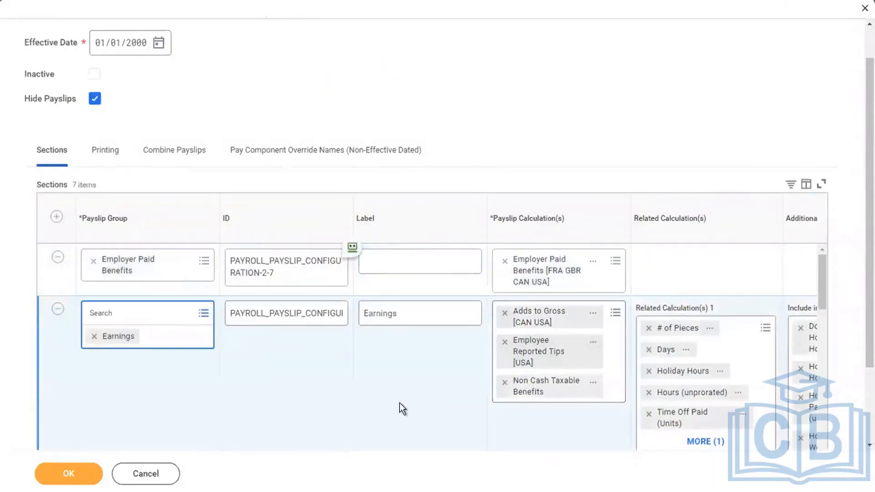
{"action": "scroll", "coordinate": [454, 321], "scroll_direction": "right", "scroll_amount": 3}
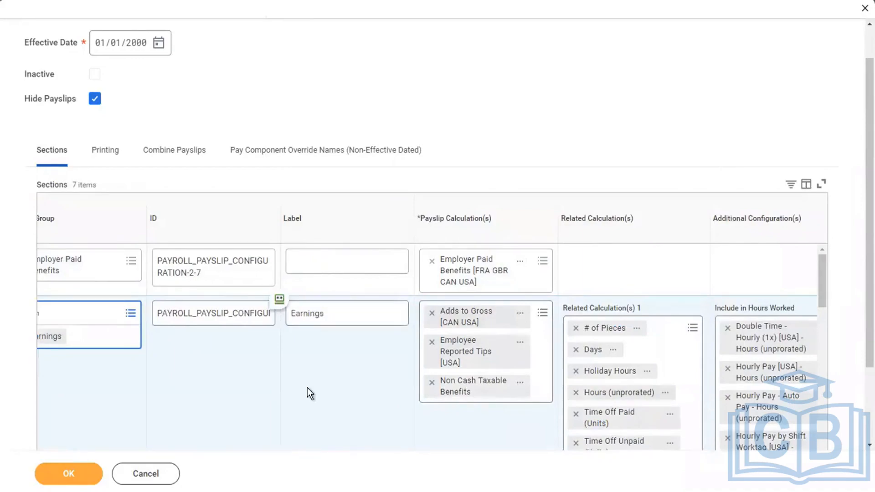
{"action": "scroll", "coordinate": [307, 387], "scroll_direction": "left", "scroll_amount": 2}
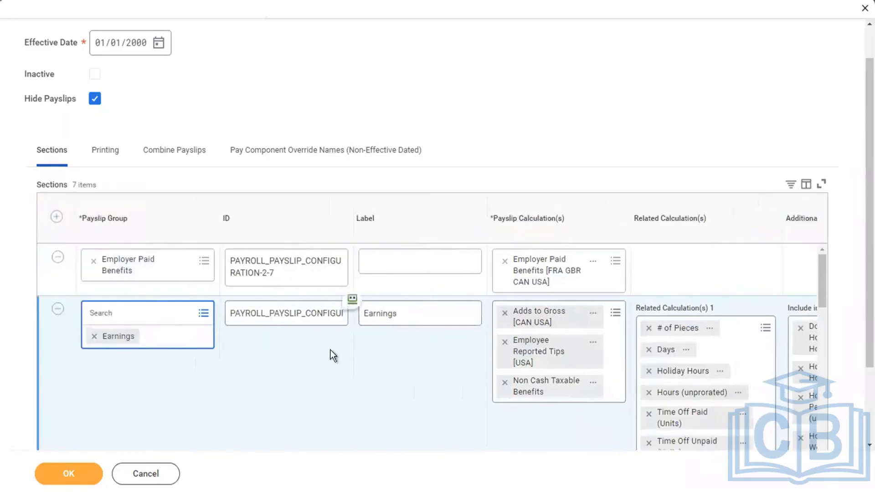
{"action": "left_click_drag", "start_coordinate": [414, 312], "coordinate": [274, 283]}
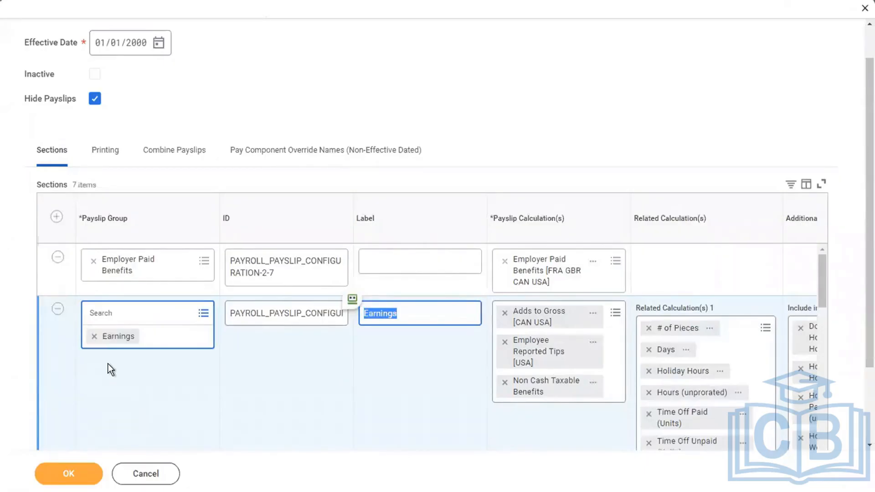
{"action": "left_click", "coordinate": [106, 150]}
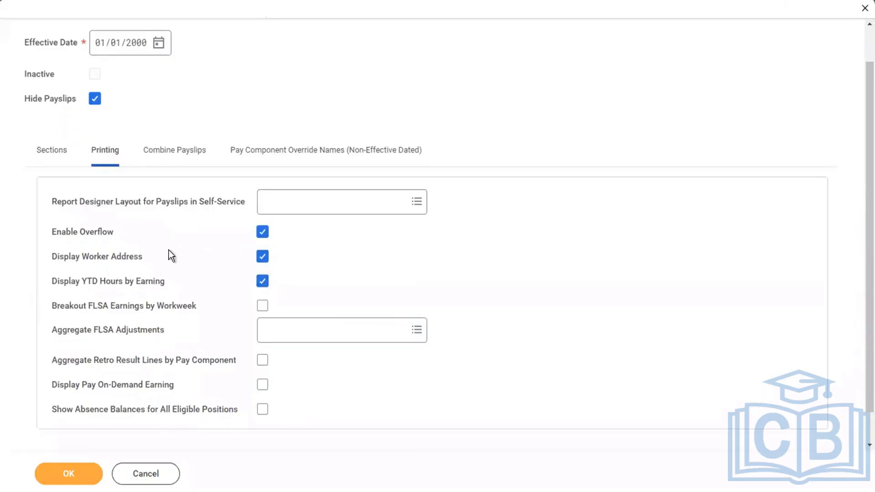
{"action": "left_click", "coordinate": [170, 149]}
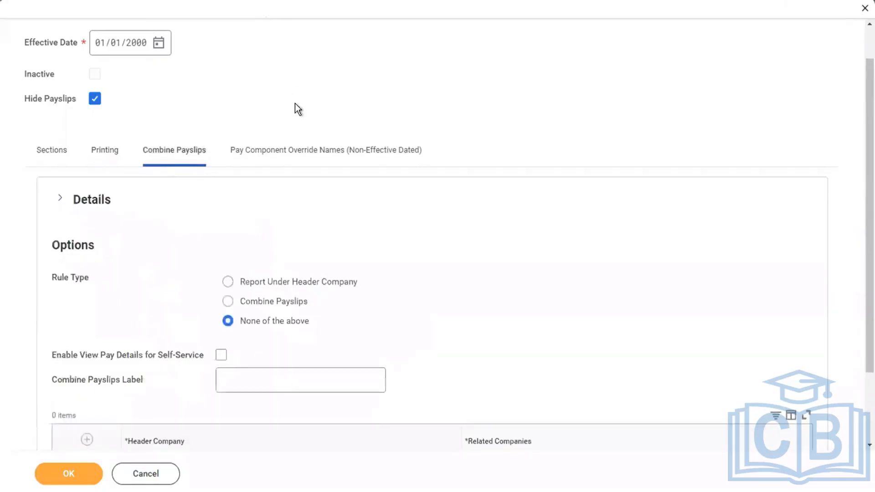
Scroll the Combine Payslips options and show the NY and CA override names list
{"action": "scroll", "coordinate": [297, 110], "scroll_direction": "down", "scroll_amount": 1}
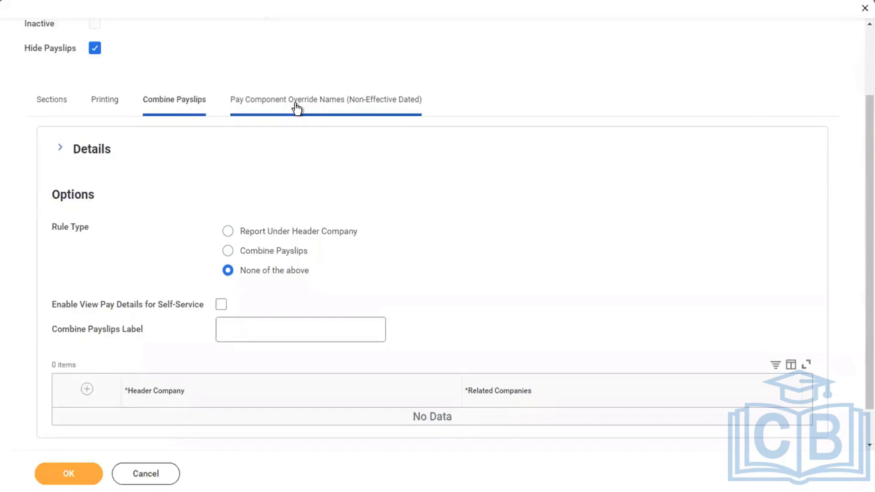
{"action": "left_click", "coordinate": [295, 104]}
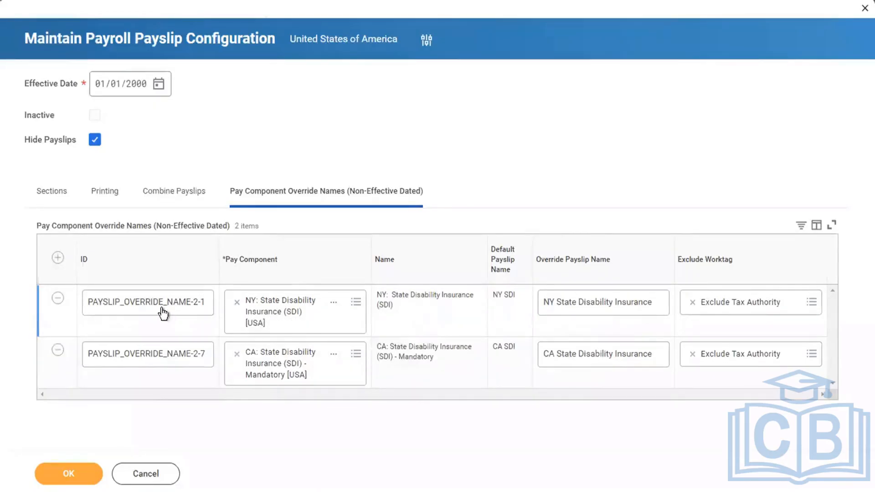
Select the NY and CA override IDs and name text, then add a blank override row
{"action": "left_click", "coordinate": [144, 303]}
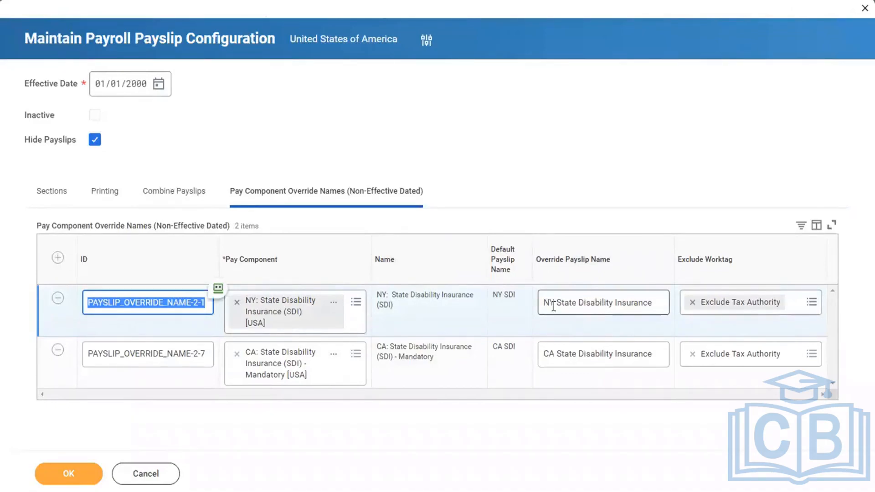
{"action": "left_click_drag", "start_coordinate": [543, 303], "coordinate": [667, 321]}
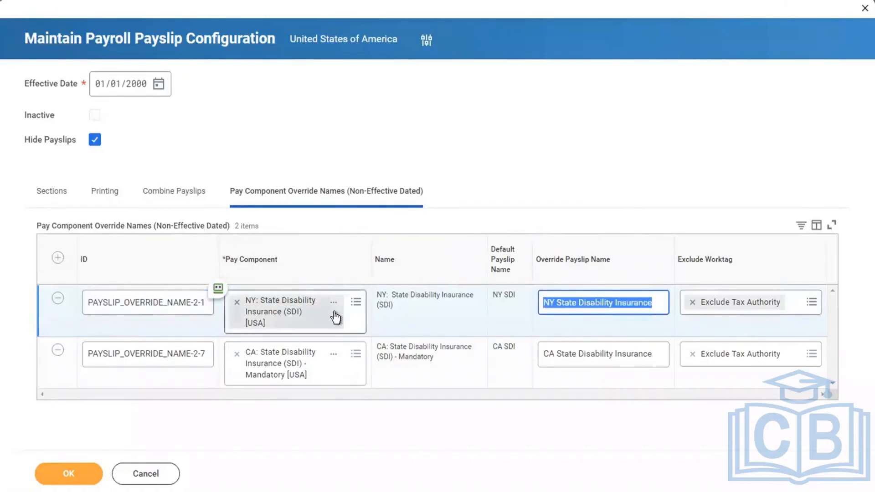
{"action": "left_click", "coordinate": [606, 235]}
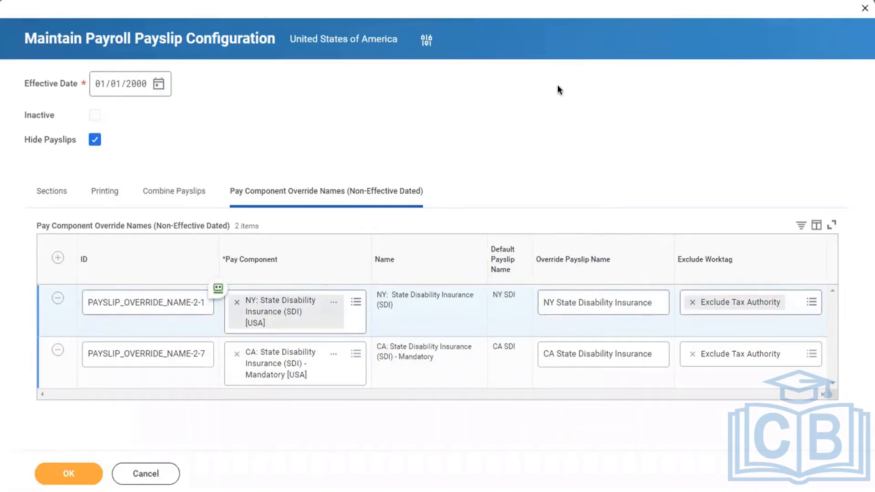
{"action": "left_click", "coordinate": [128, 309]}
{"action": "double_click", "coordinate": [128, 308]}
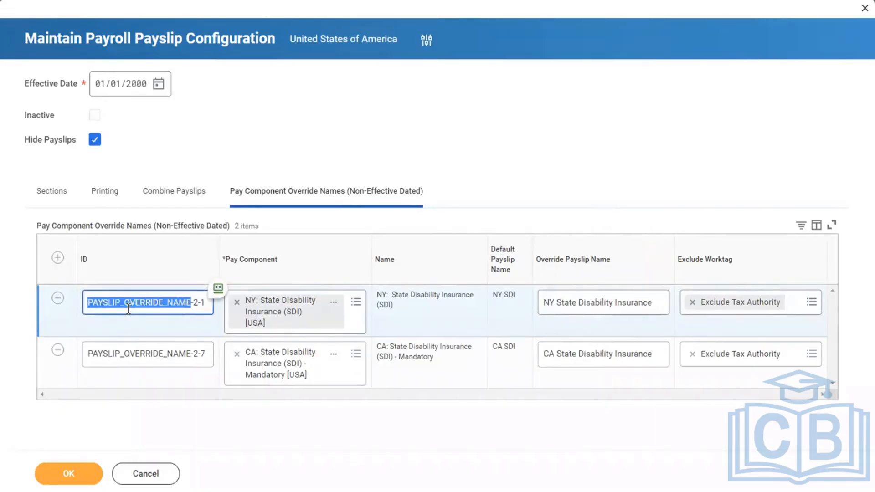
{"action": "triple_click", "coordinate": [134, 357]}
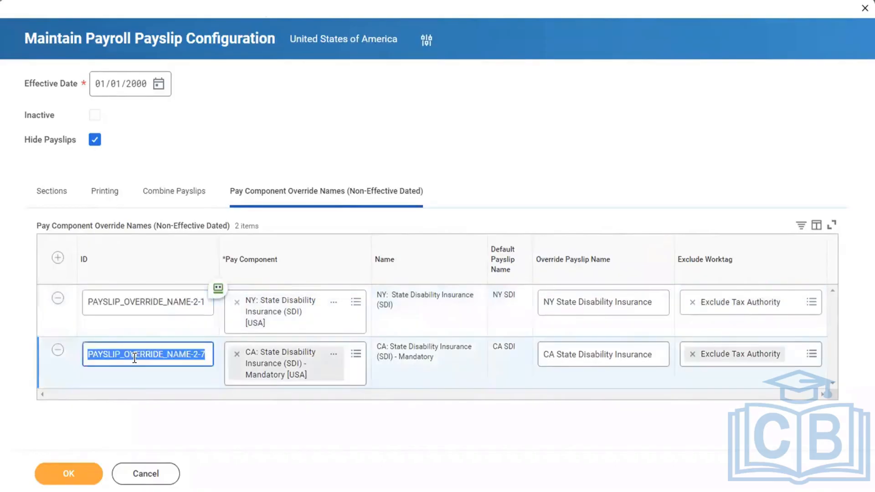
{"action": "left_click", "coordinate": [56, 261]}
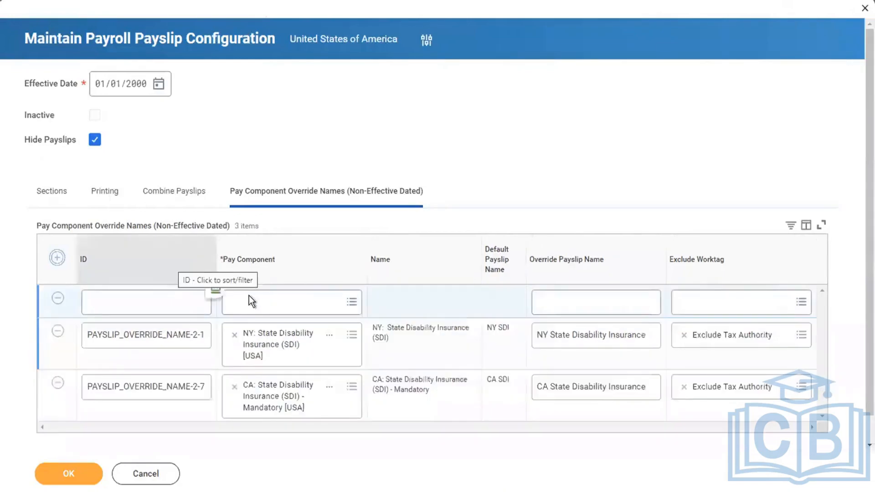
Copy the CA row's ID PAYSLIP_OVERRIDE_NAME-2-7 into the new row's ID field
{"action": "left_click", "coordinate": [135, 301]}
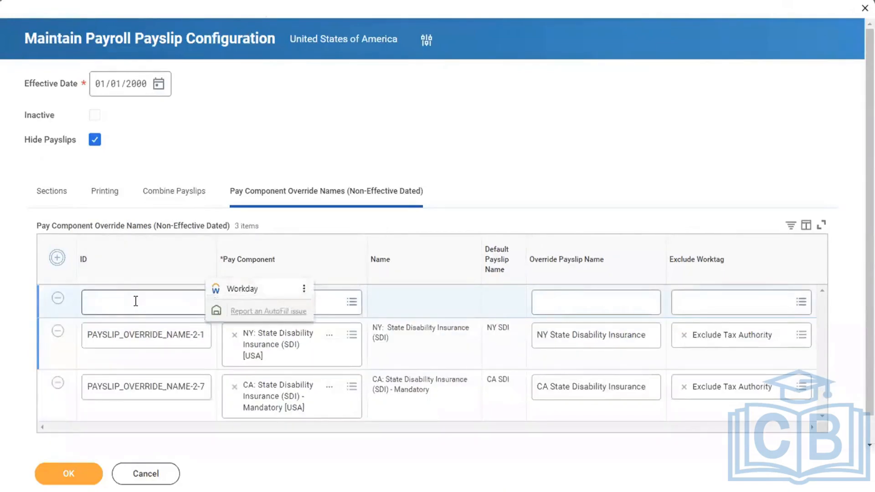
{"action": "left_click", "coordinate": [162, 386]}
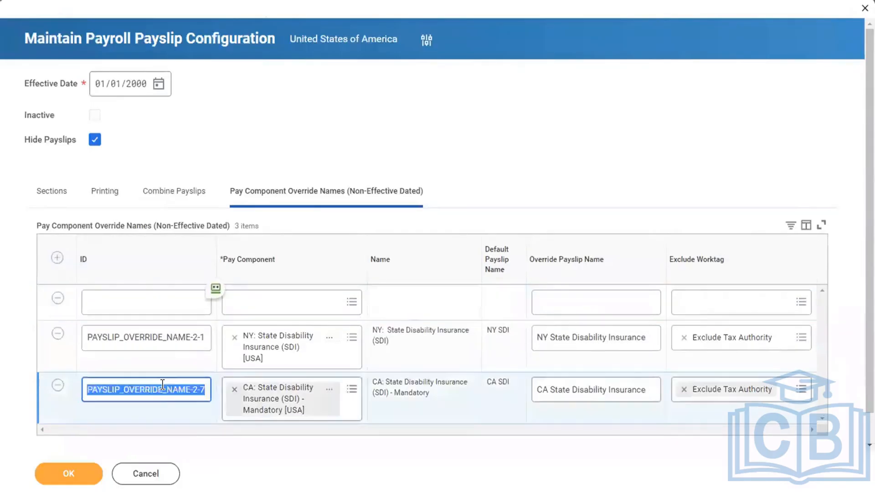
{"action": "triple_click", "coordinate": [162, 386]}
{"action": "key", "text": "ctrl+c"}
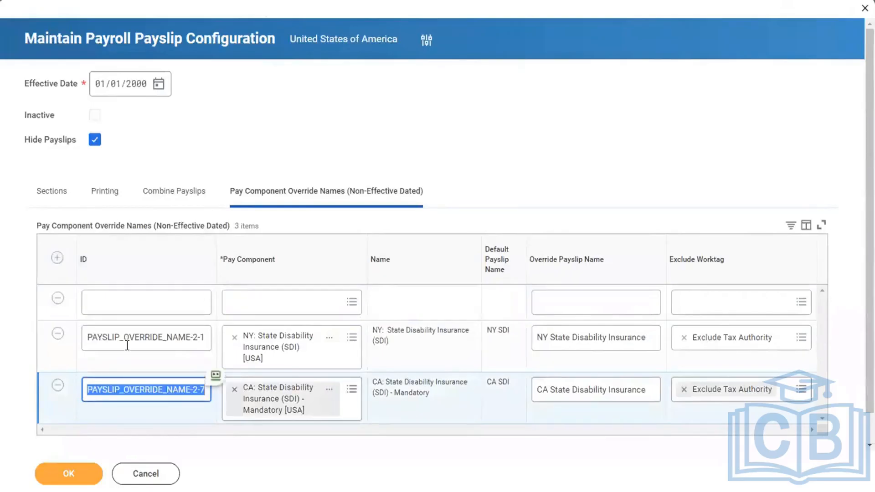
{"action": "left_click", "coordinate": [105, 310]}
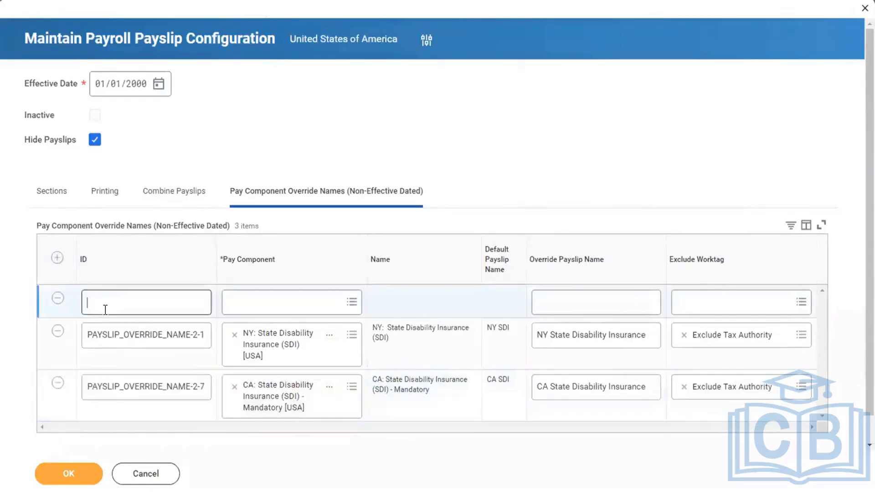
{"action": "key", "text": "ctrl+v"}
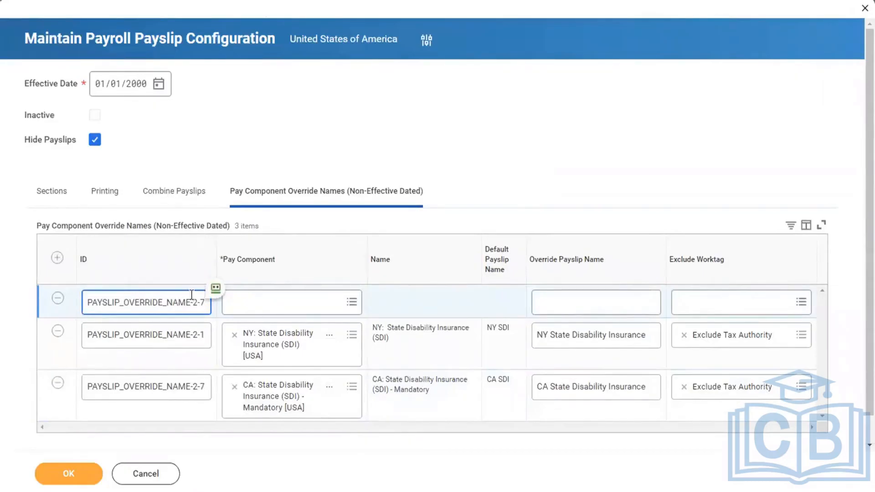
Remove the new override row, leaving only the NY and CA entries
{"action": "left_click", "coordinate": [328, 313]}
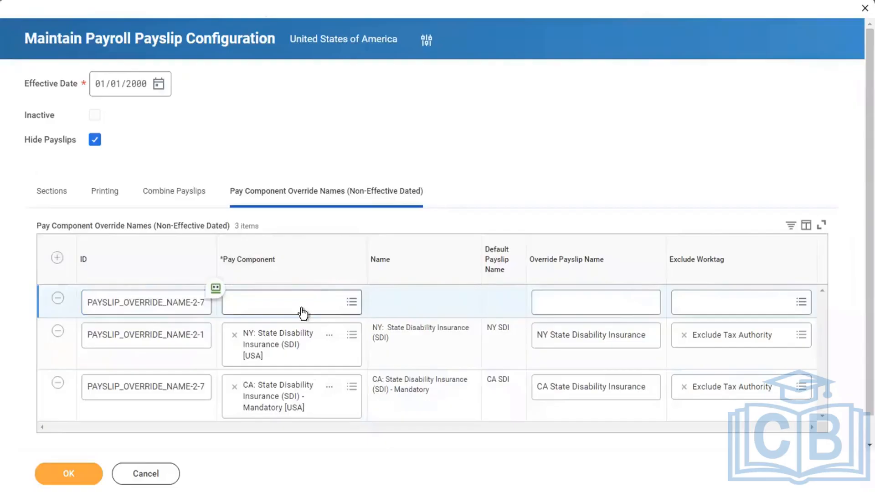
{"action": "left_click", "coordinate": [201, 341]}
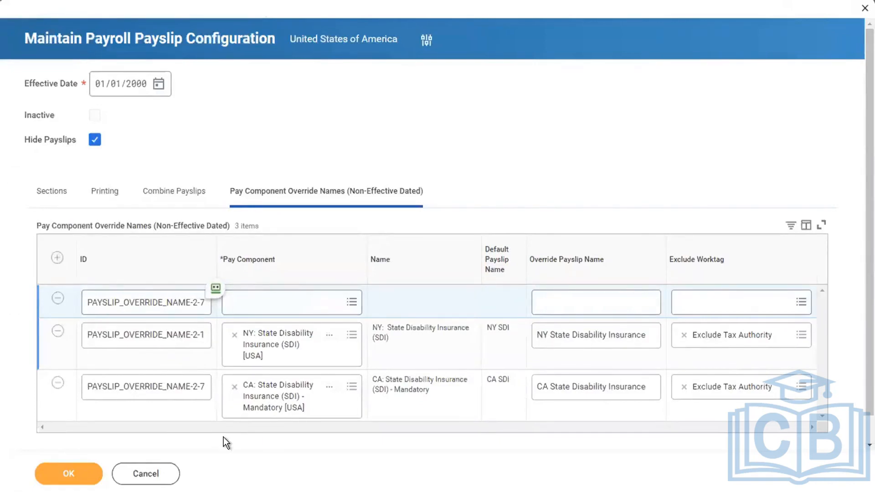
{"action": "left_click", "coordinate": [60, 299]}
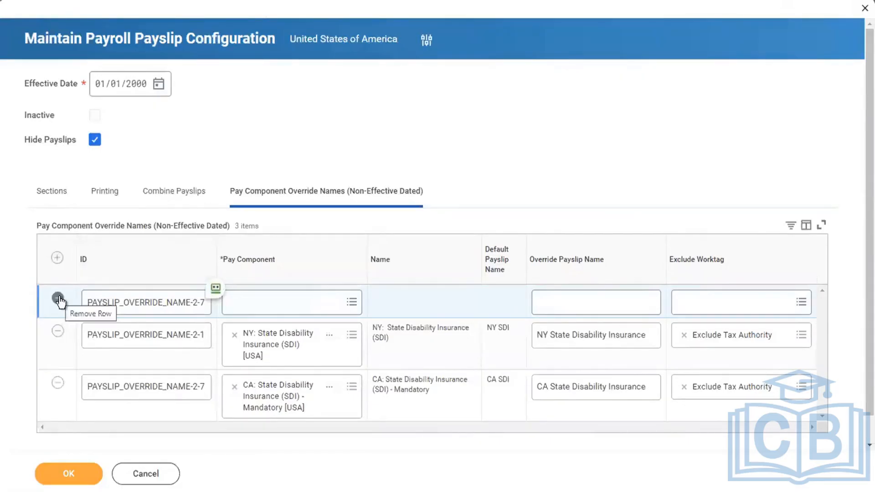
{"action": "left_click", "coordinate": [58, 299]}
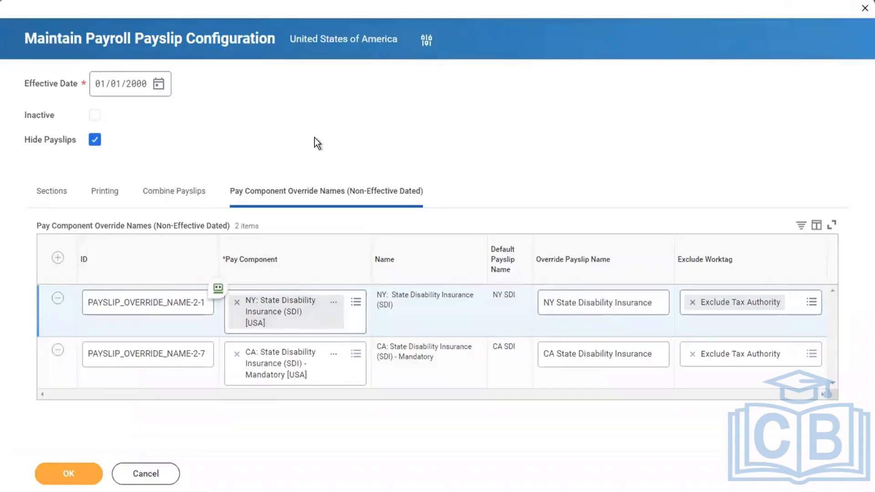
Leave the NY row's ID field and return to the 7-item Sections list
{"action": "left_click", "coordinate": [148, 301]}
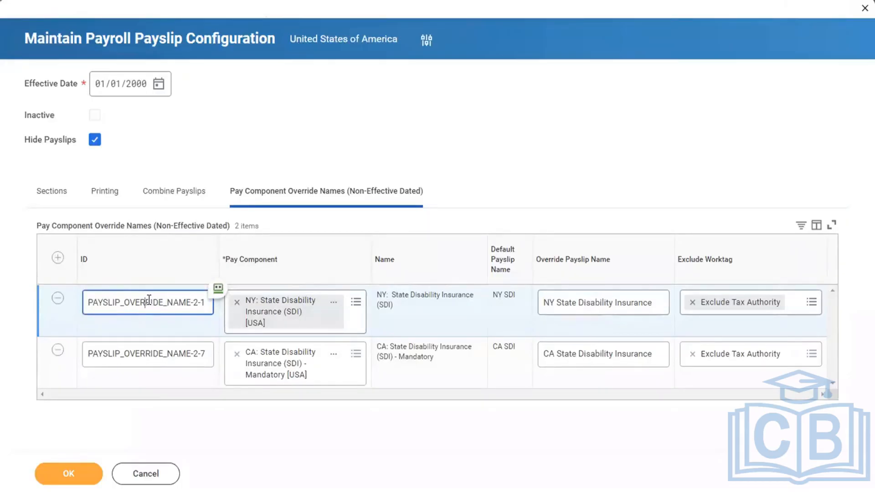
{"action": "left_click", "coordinate": [381, 110]}
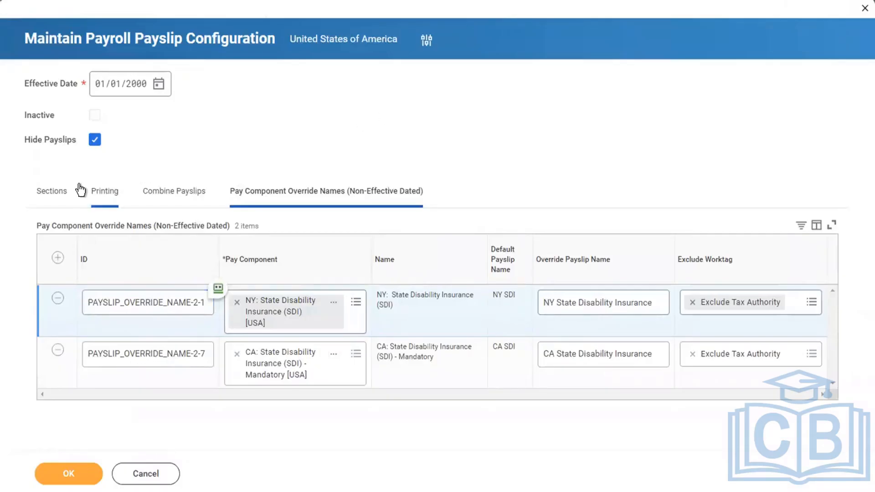
{"action": "left_click", "coordinate": [59, 190]}
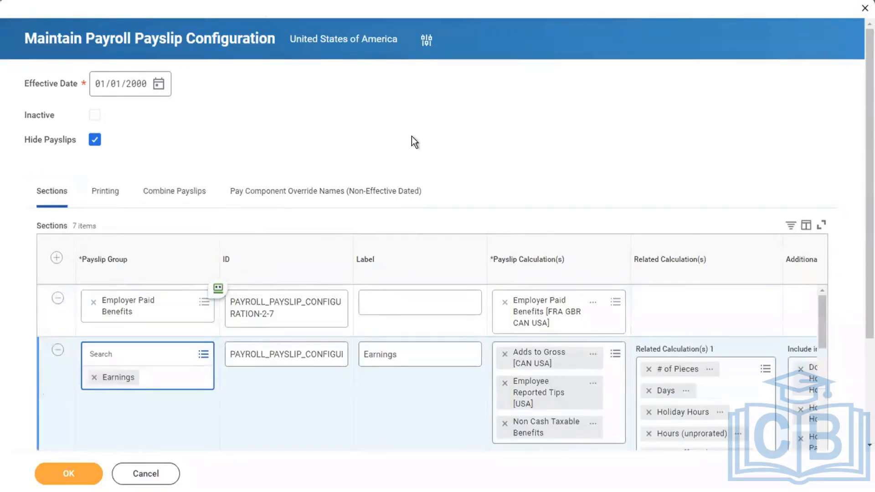
{"action": "scroll", "coordinate": [412, 136], "scroll_direction": "down", "scroll_amount": 2}
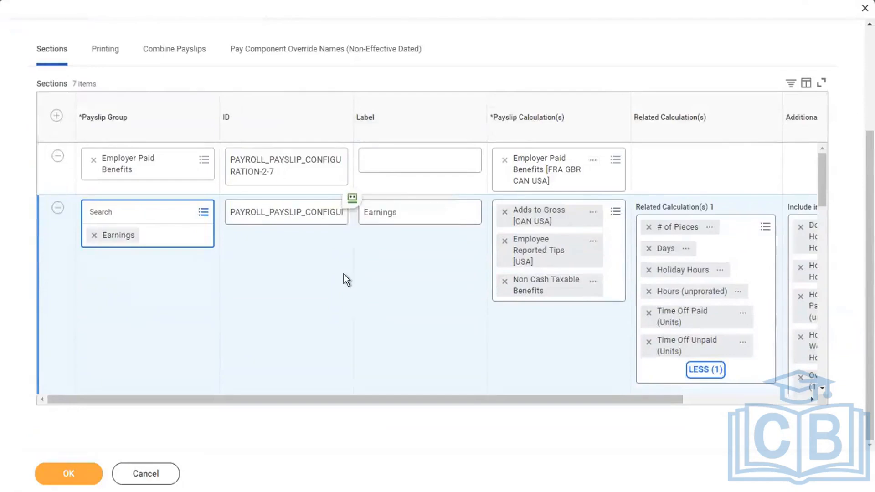
{"action": "scroll", "coordinate": [343, 274], "scroll_direction": "down", "scroll_amount": 8}
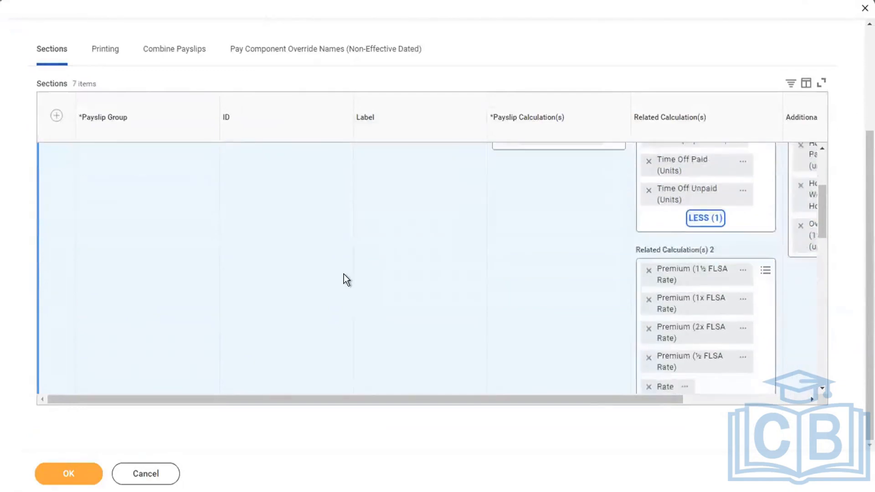
{"action": "scroll", "coordinate": [344, 274], "scroll_direction": "down", "scroll_amount": 1}
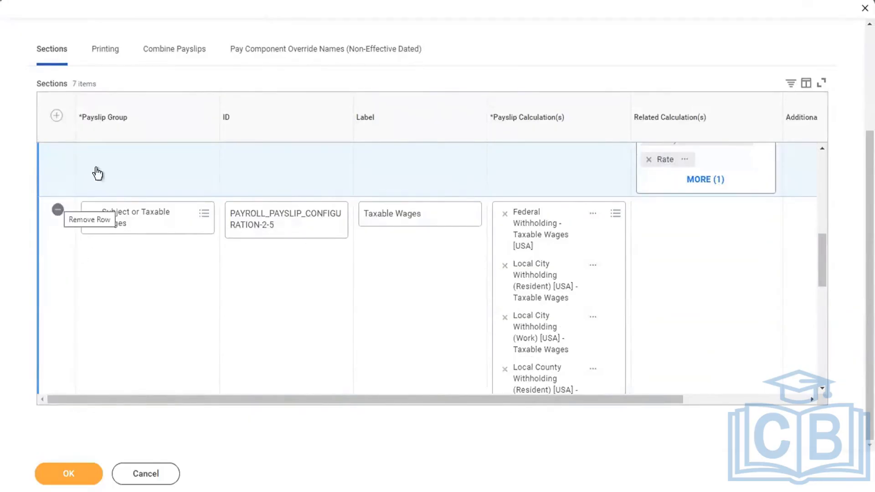
{"action": "left_click", "coordinate": [179, 270]}
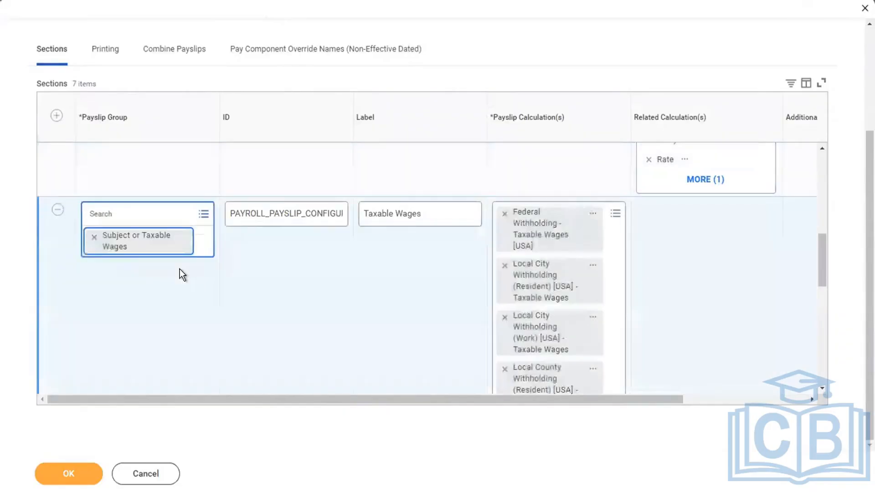
{"action": "scroll", "coordinate": [281, 283], "scroll_direction": "down", "scroll_amount": 2}
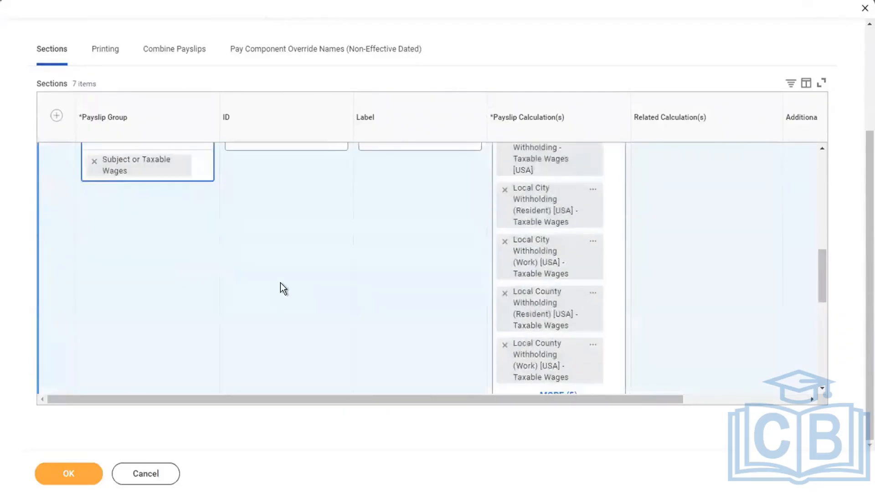
{"action": "scroll", "coordinate": [280, 283], "scroll_direction": "down", "scroll_amount": 3}
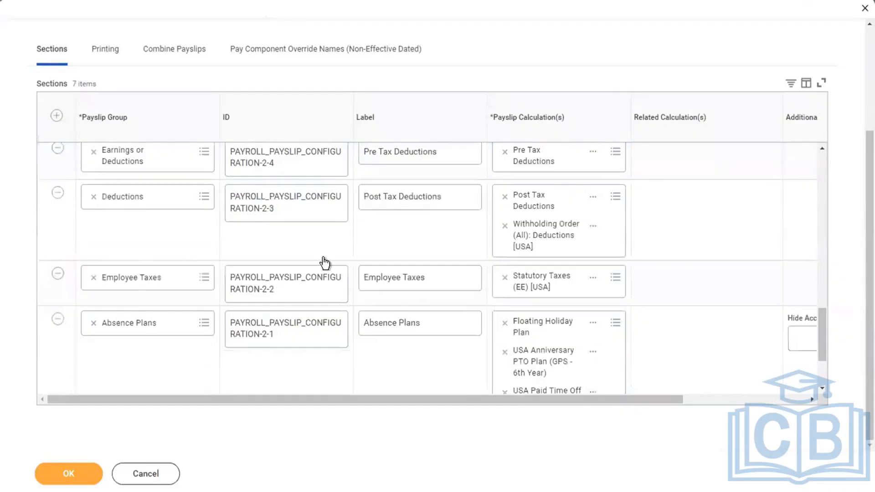